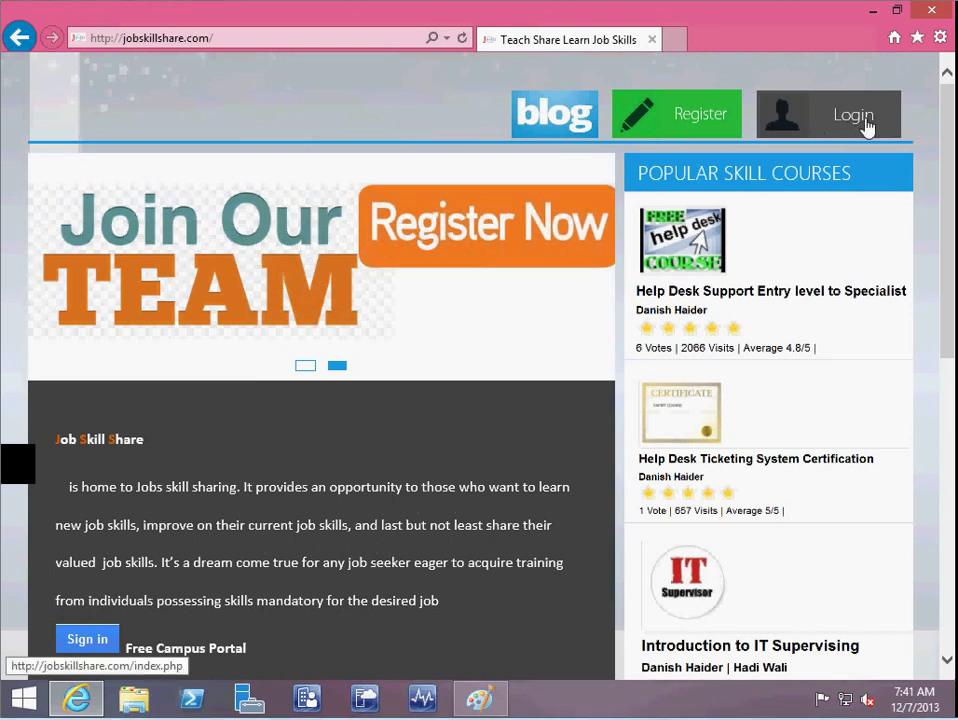
# Log in to JobSkillShare and open the Help Desk Support Entry level course's learning paths.
pyautogui.click(866, 126)
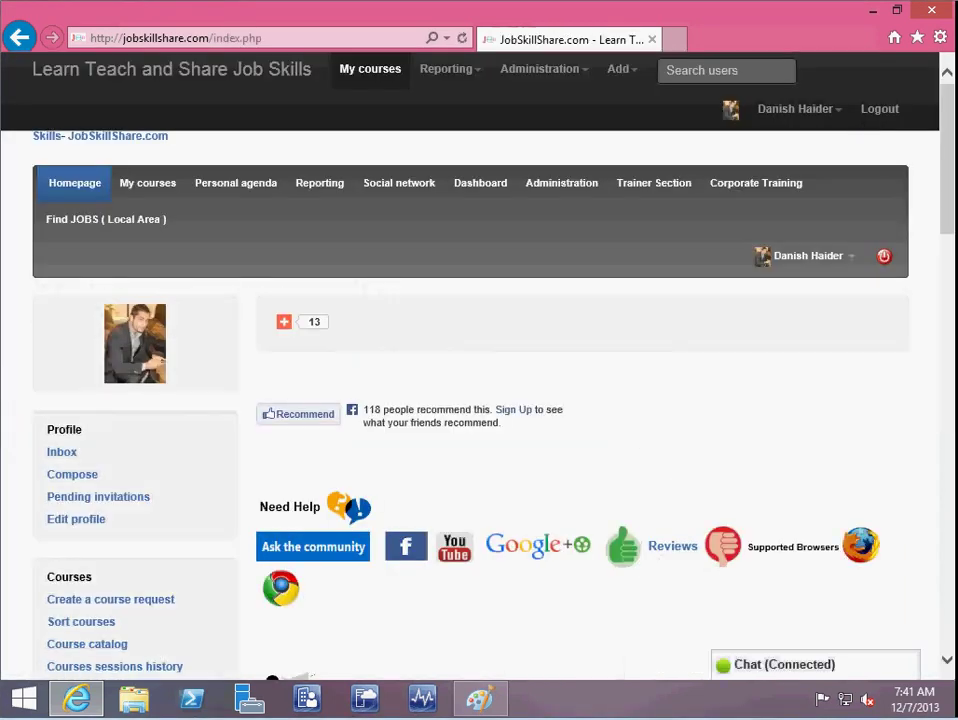
pyautogui.scroll(-15, 614, 295)
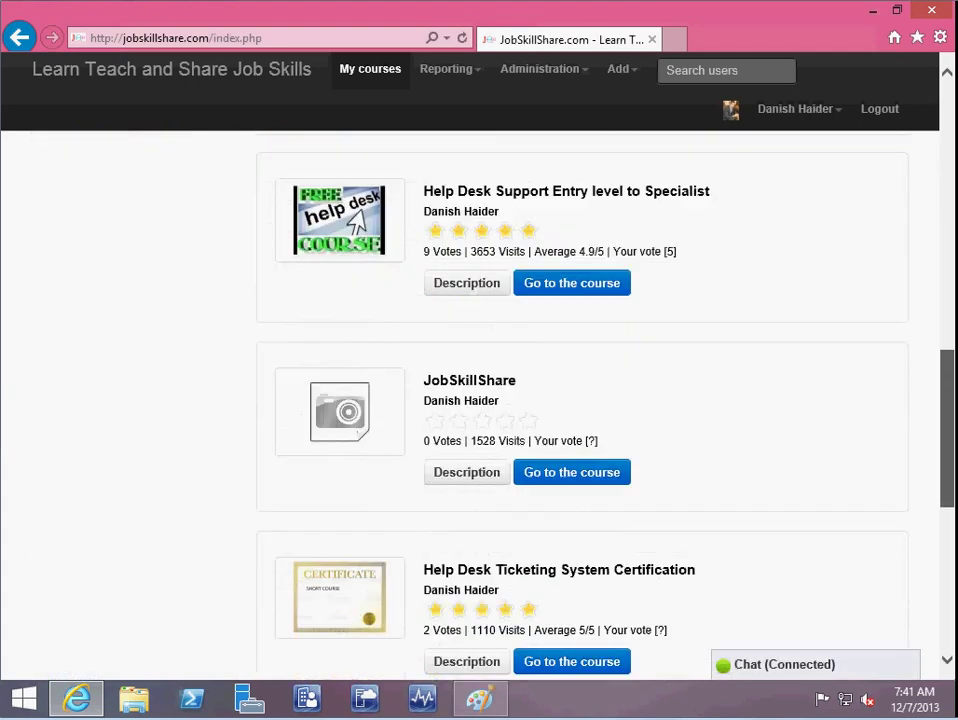
pyautogui.click(604, 281)
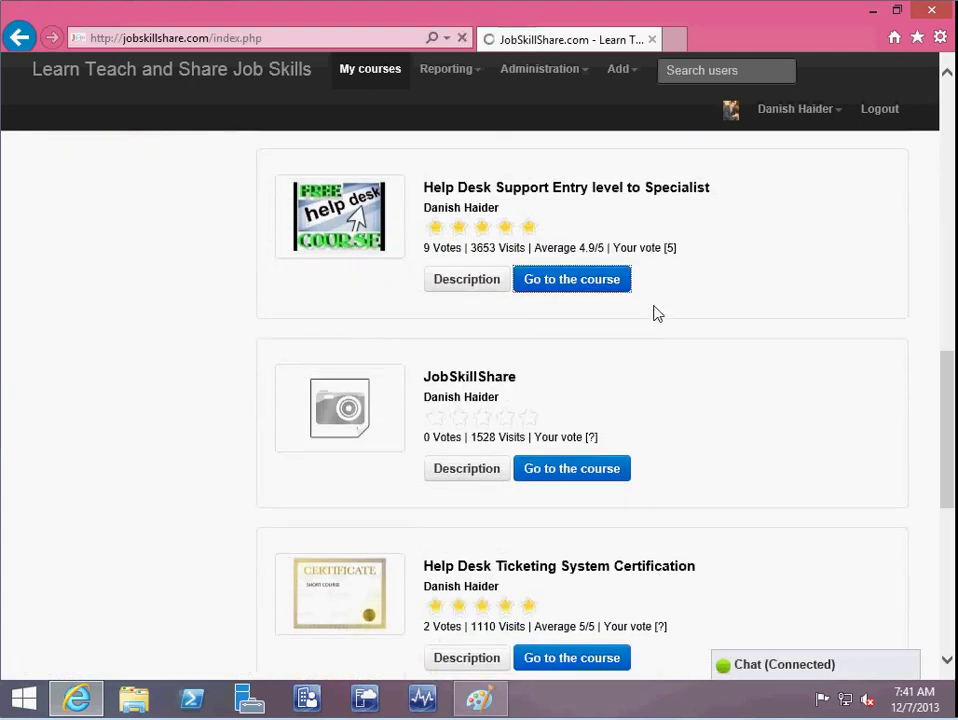
pyautogui.scroll(-8, 443, 460)
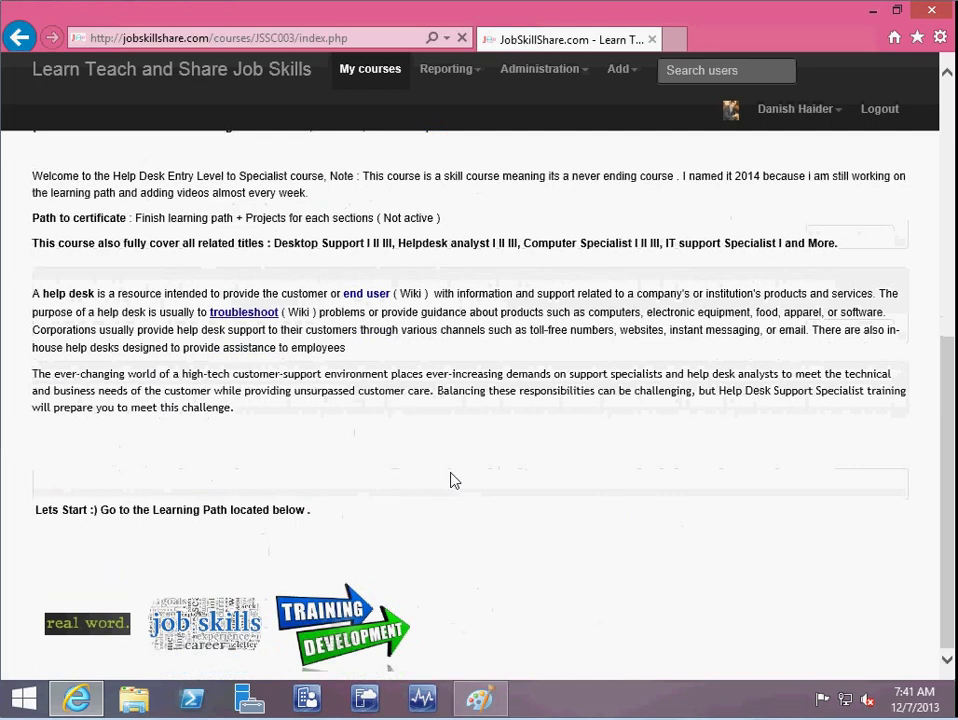
pyautogui.scroll(-5, 545, 555)
pyautogui.click(720, 440)
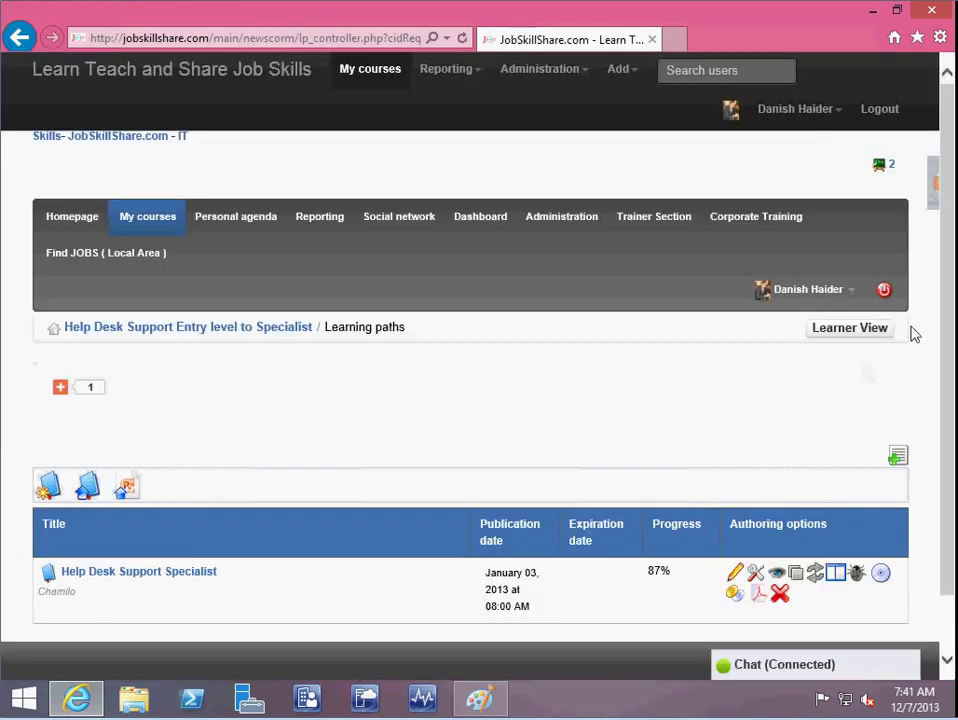
pyautogui.scroll(-1, 385, 567)
# Open the Help Desk Support Specialist path and select the Group Policy – Beginners heading.
pyautogui.click(212, 543)
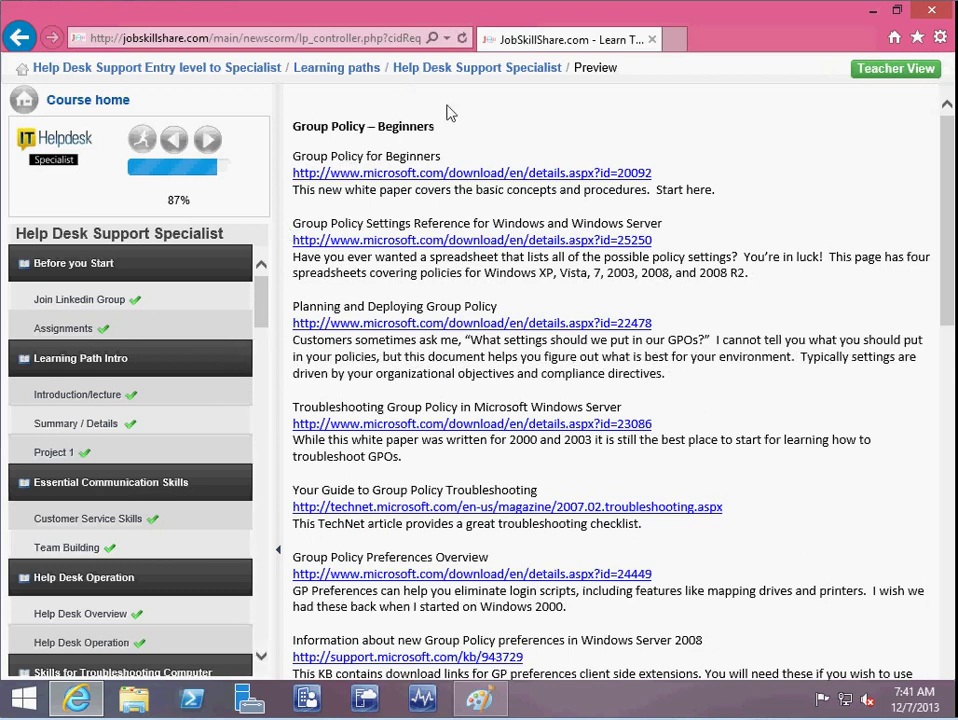
pyautogui.scroll(-5, 268, 268)
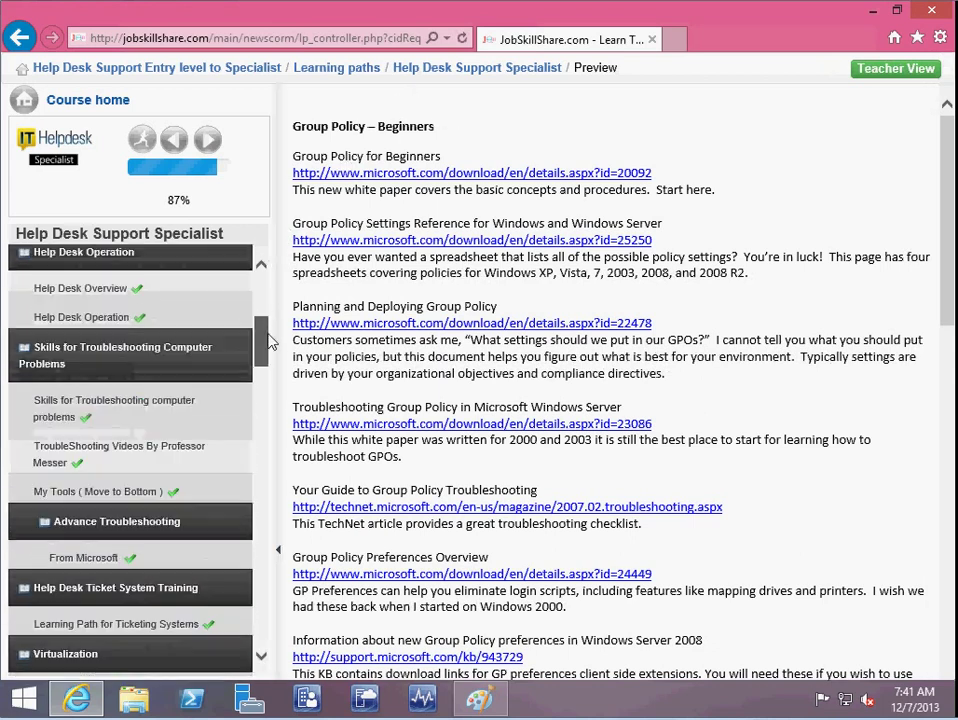
pyautogui.scroll(-3, 280, 368)
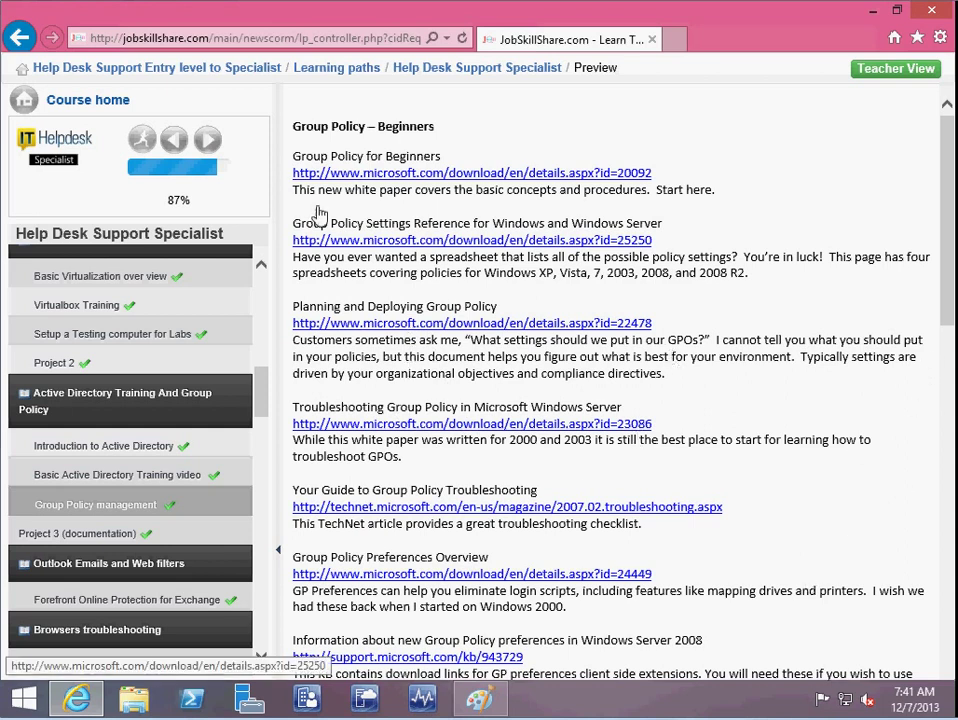
pyautogui.moveTo(293, 126); pyautogui.dragTo(443, 130)
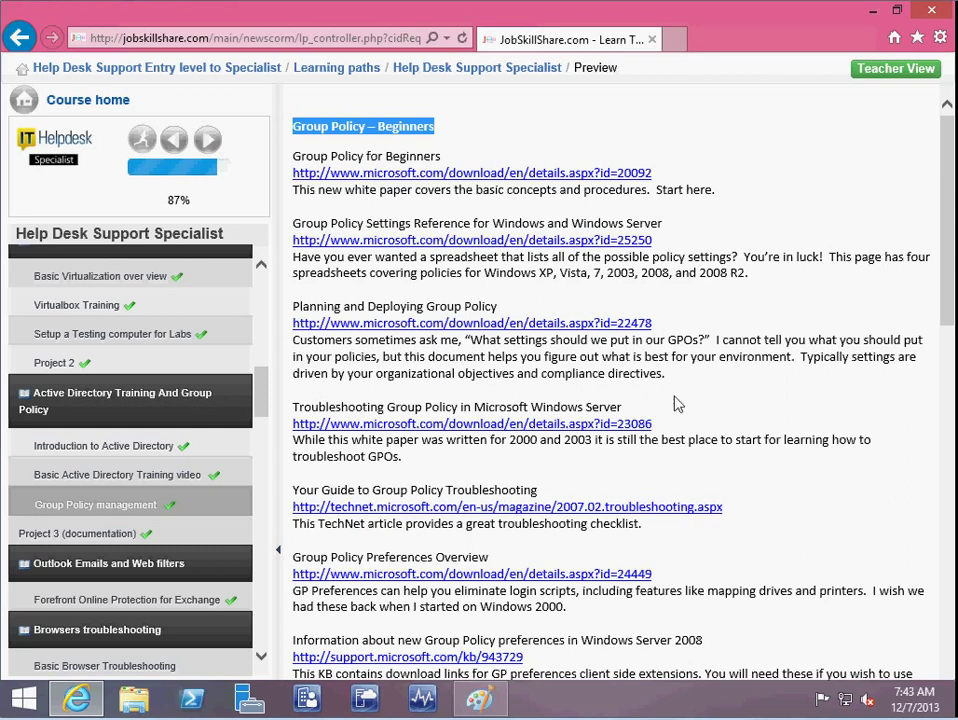
# Move Paint right with the Pencil tool selected, then minimize Paint and the browser.
pyautogui.click(484, 700)
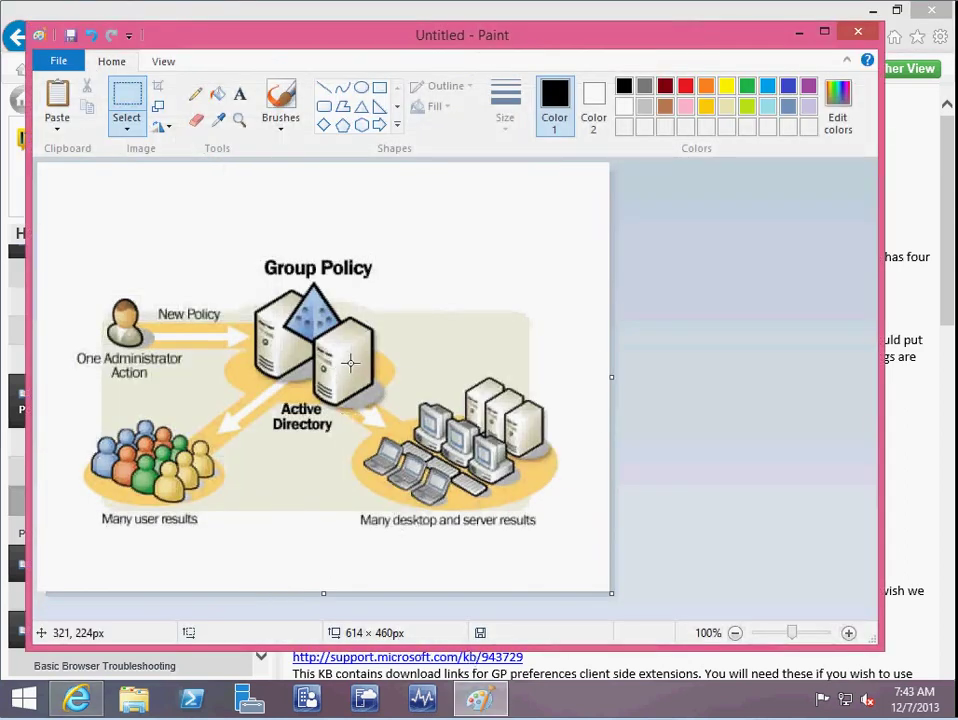
pyautogui.moveTo(324, 43); pyautogui.dragTo(472, 42)
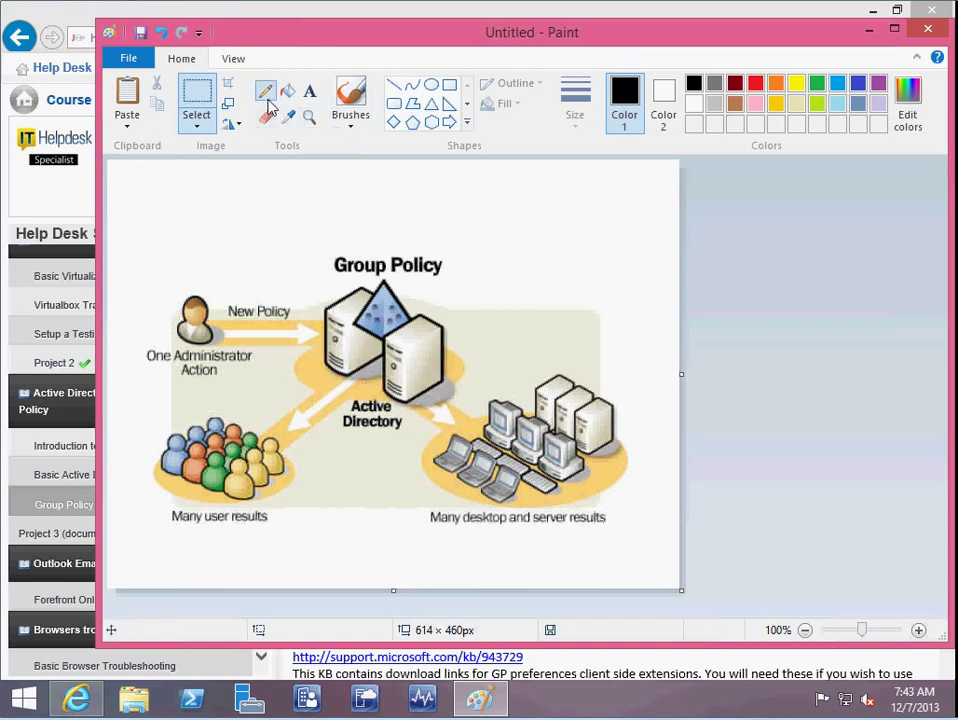
pyautogui.click(266, 96)
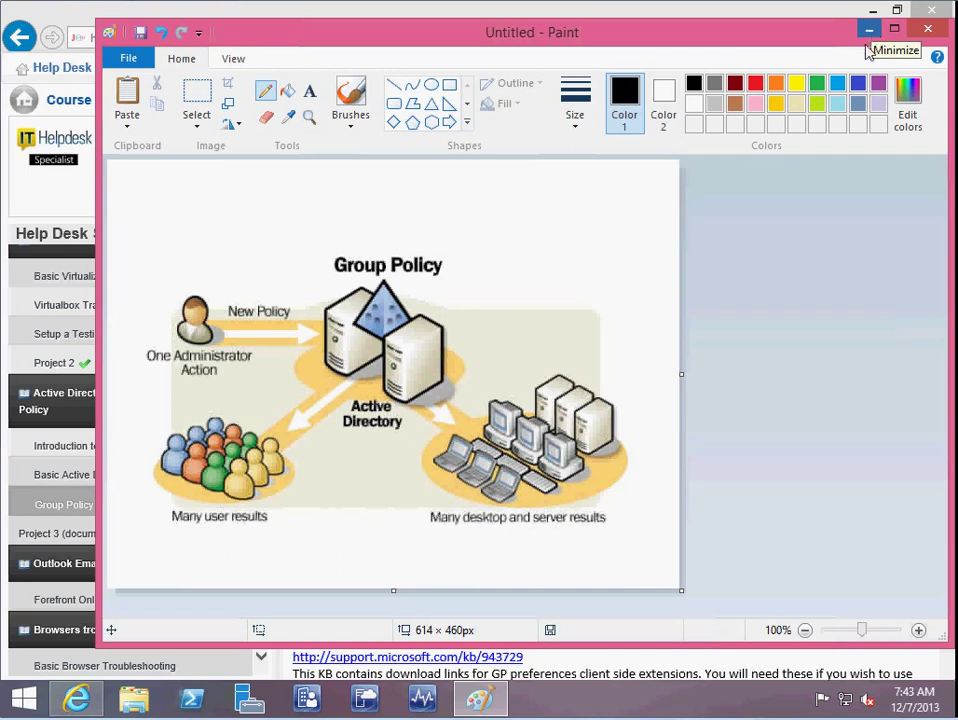
pyautogui.click(869, 33)
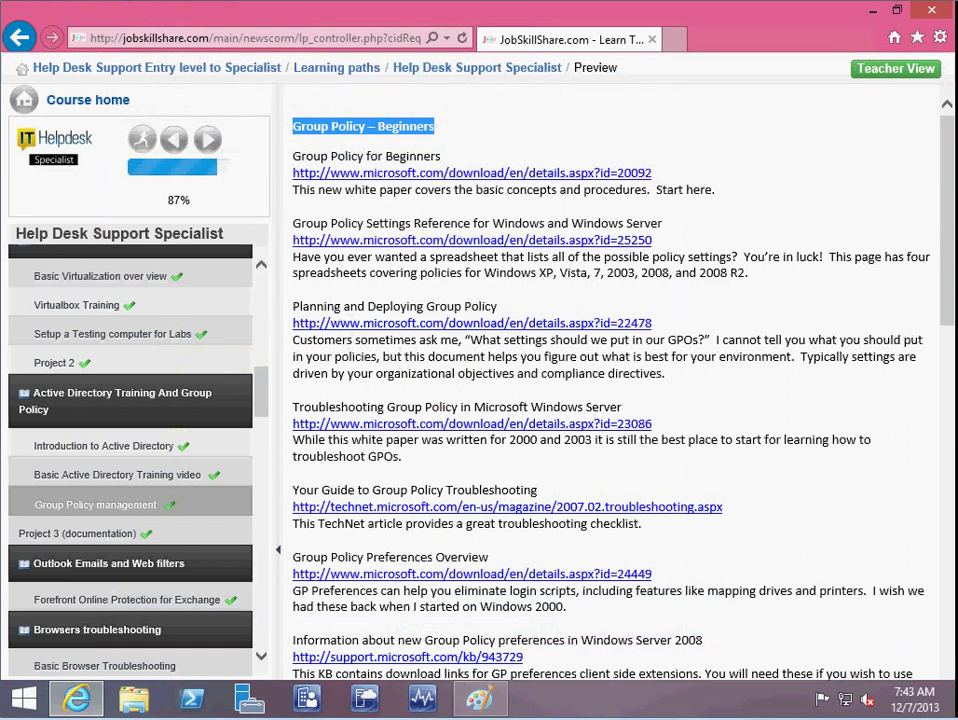
pyautogui.click(870, 16)
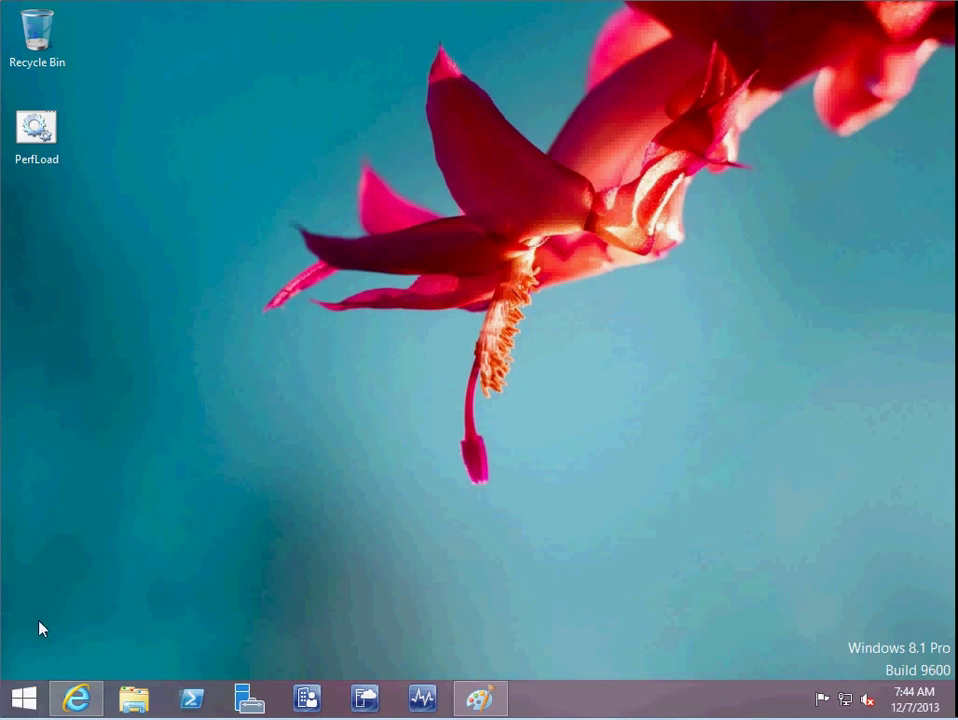
# Search Windows for 'group' and launch the Edit group policy tool.
pyautogui.rightClick(35, 692)
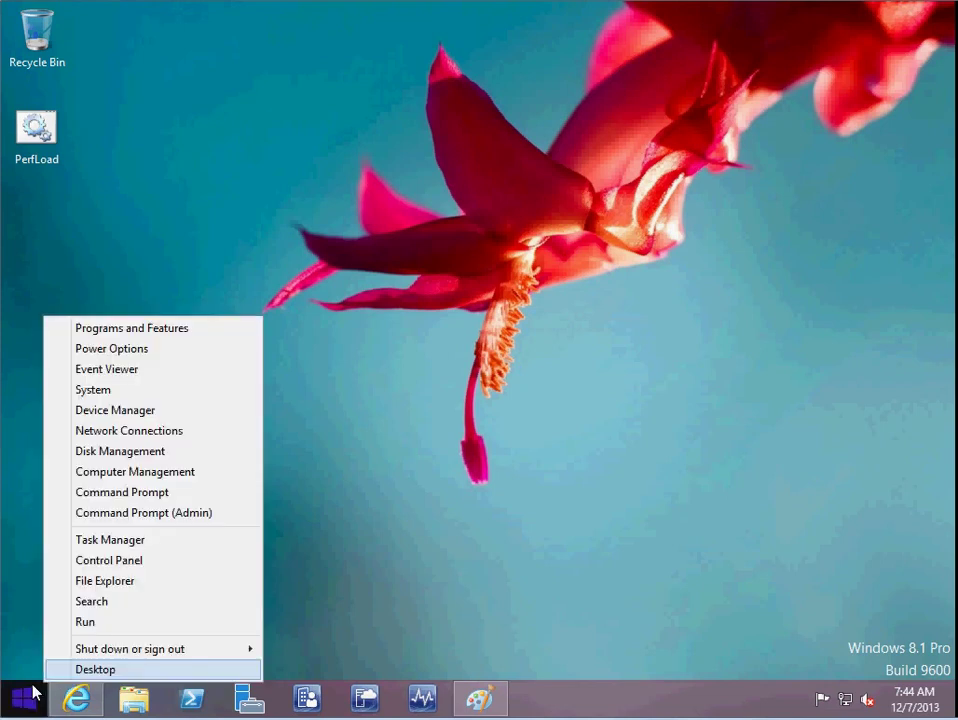
pyautogui.click(80, 603)
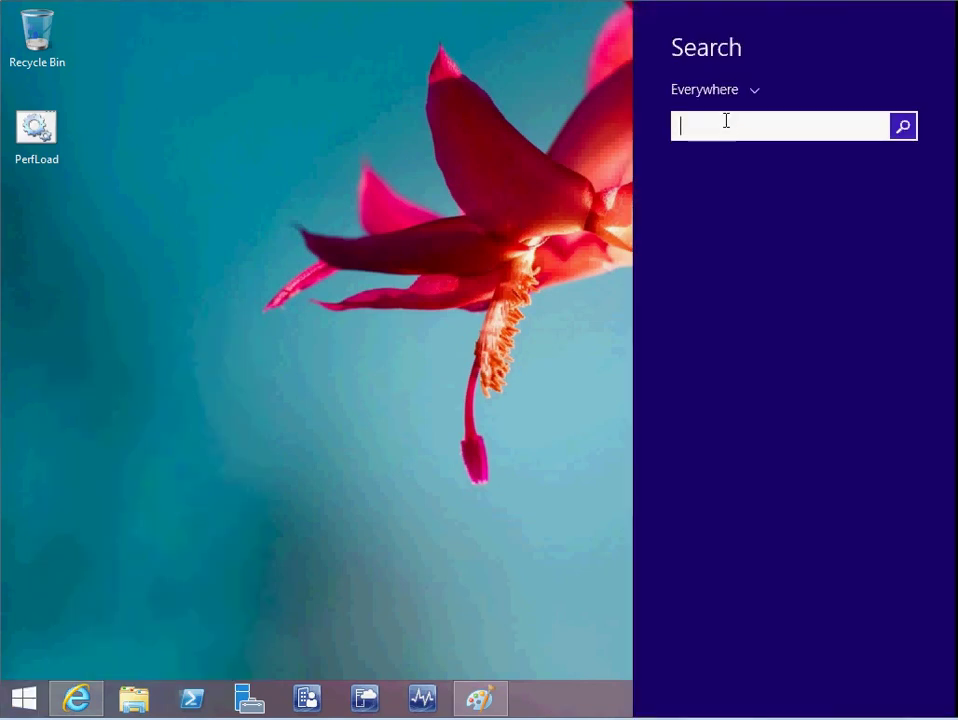
pyautogui.write('group')
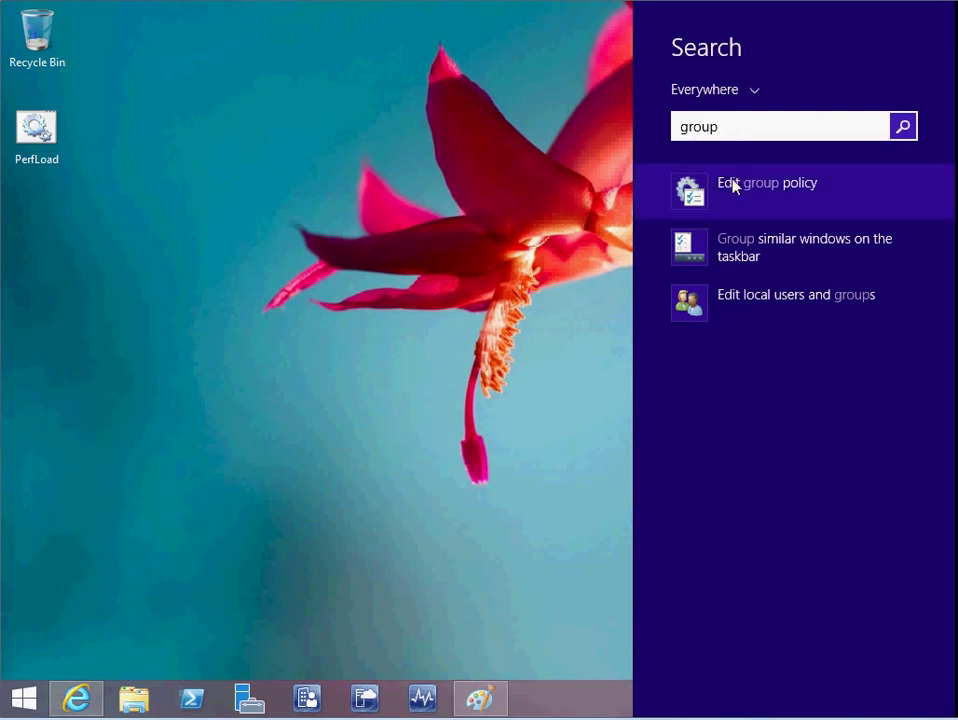
pyautogui.click(777, 197)
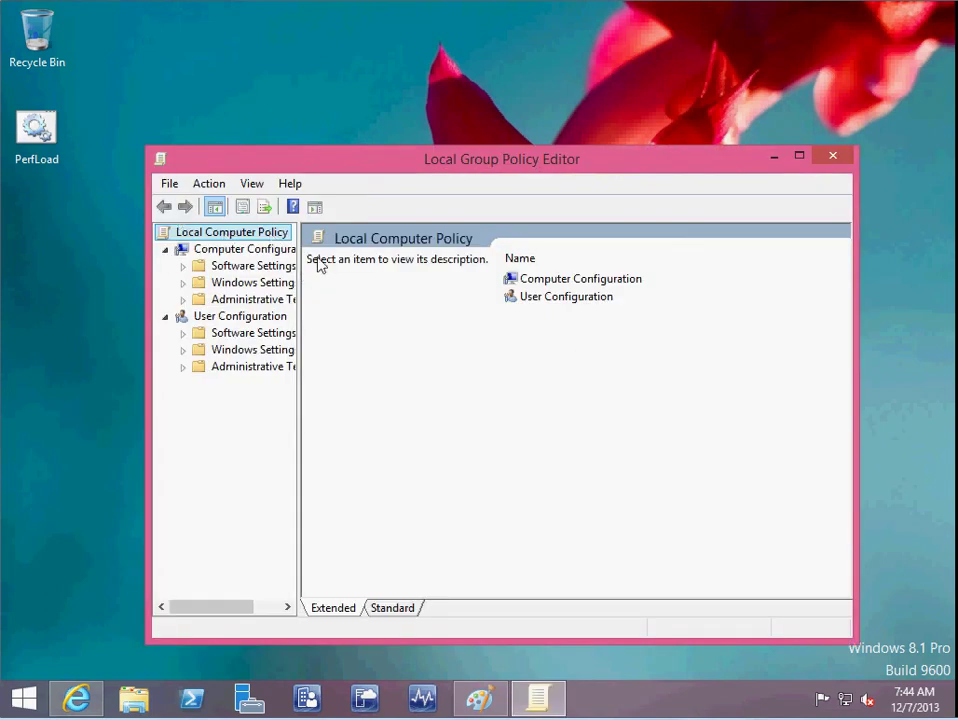
# Widen the policy tree pane and move the editor window to the upper left.
pyautogui.moveTo(299, 265); pyautogui.dragTo(430, 265)
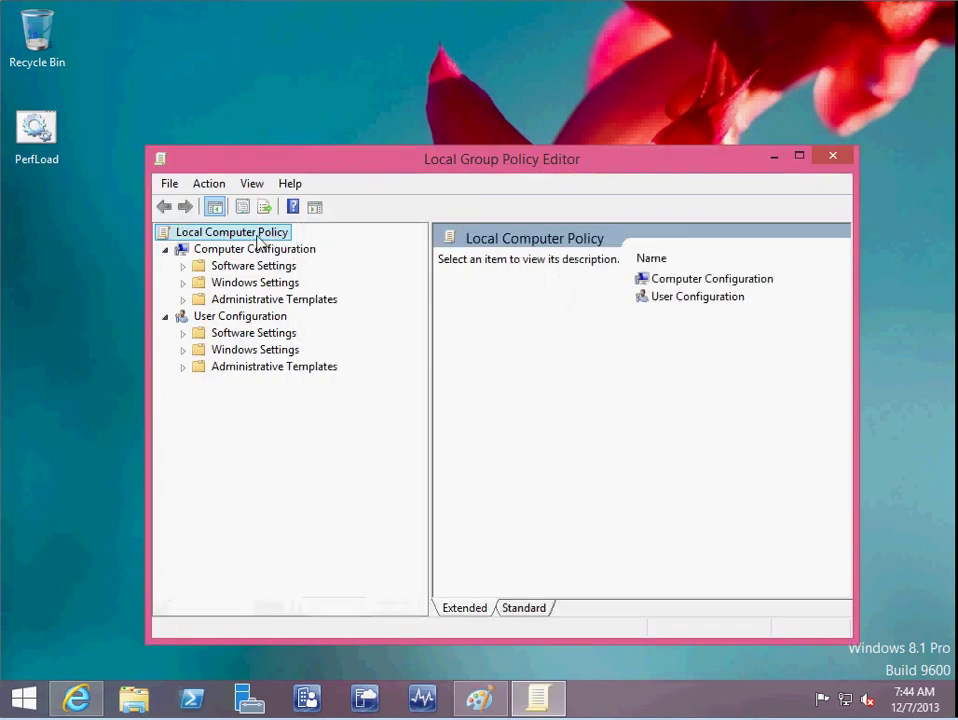
pyautogui.moveTo(372, 166); pyautogui.dragTo(295, 115)
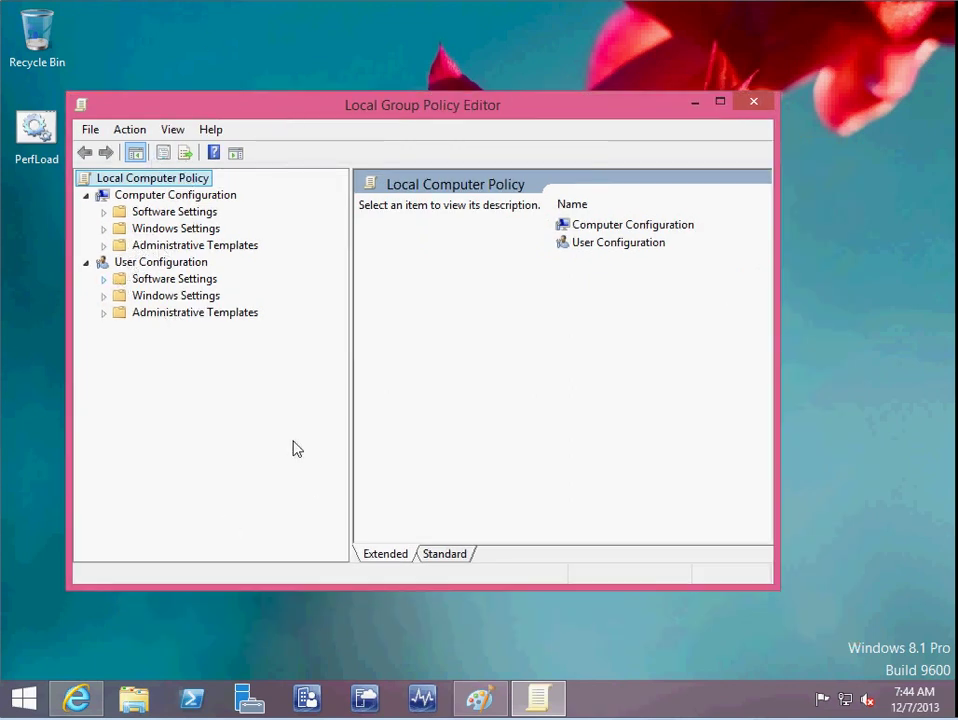
pyautogui.moveTo(366, 101); pyautogui.dragTo(348, 62)
# Expand tree branches down to Computer Configuration's Security Settings > Local Policies.
pyautogui.click(139, 164)
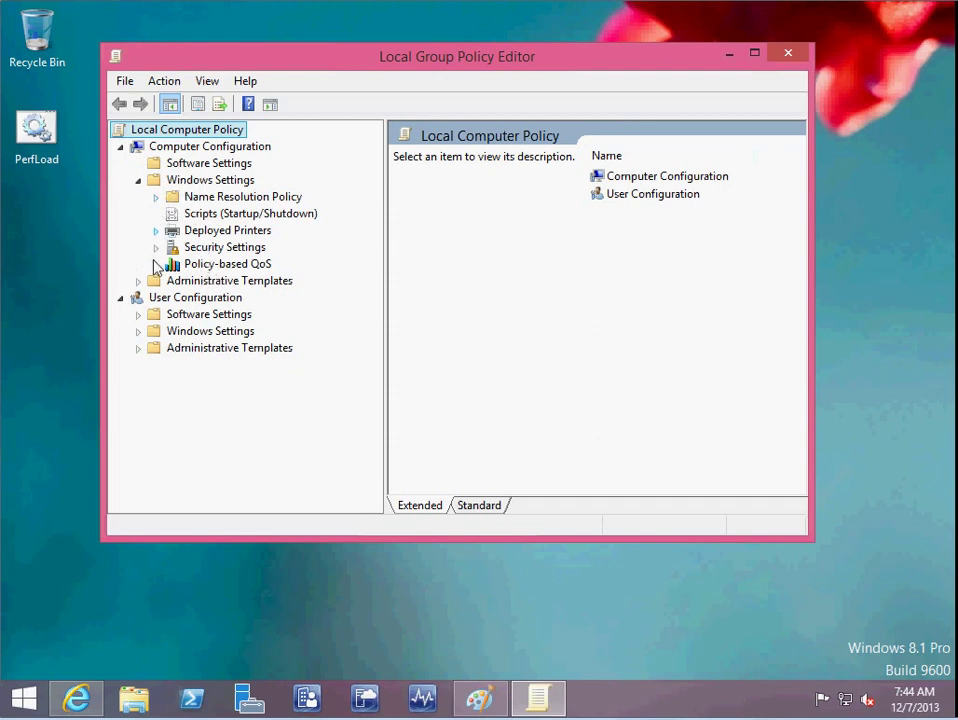
pyautogui.click(139, 332)
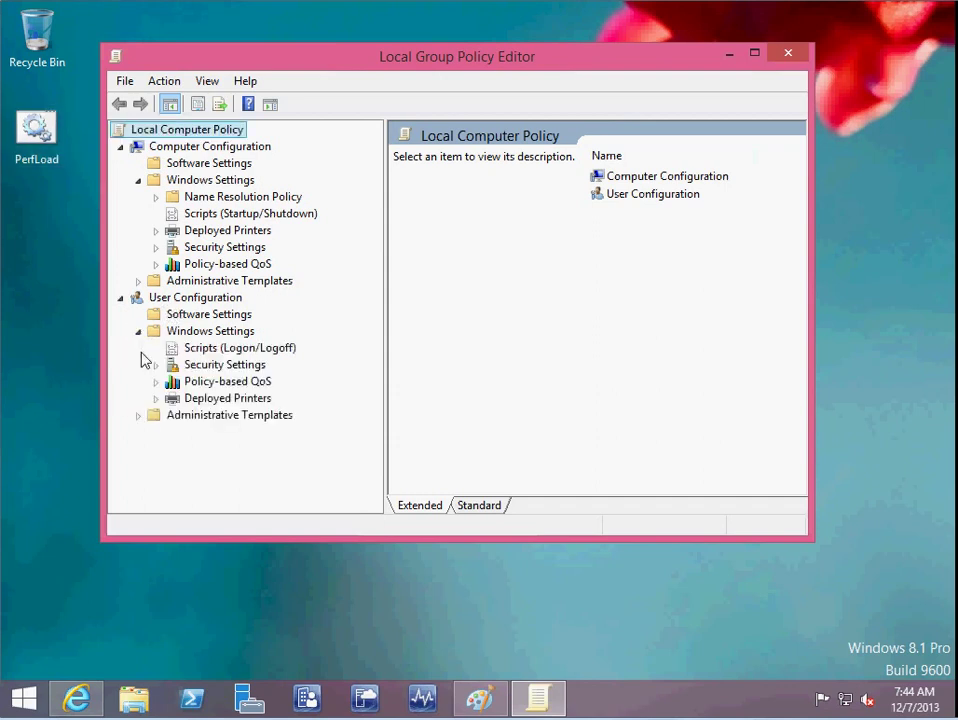
pyautogui.click(139, 415)
pyautogui.moveTo(372, 434); pyautogui.dragTo(368, 289)
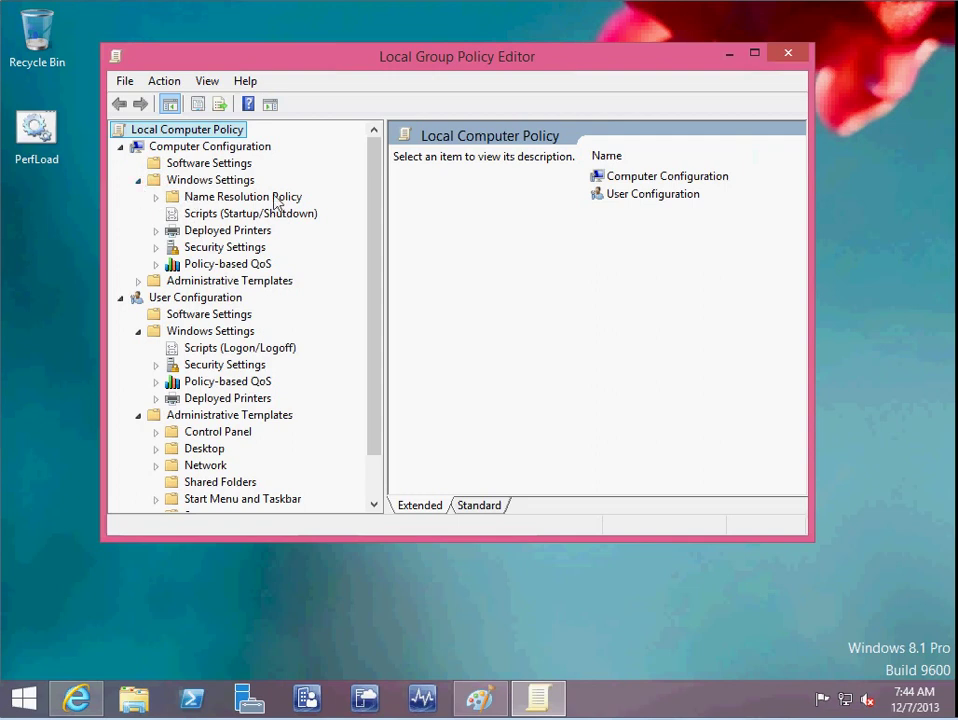
pyautogui.click(156, 248)
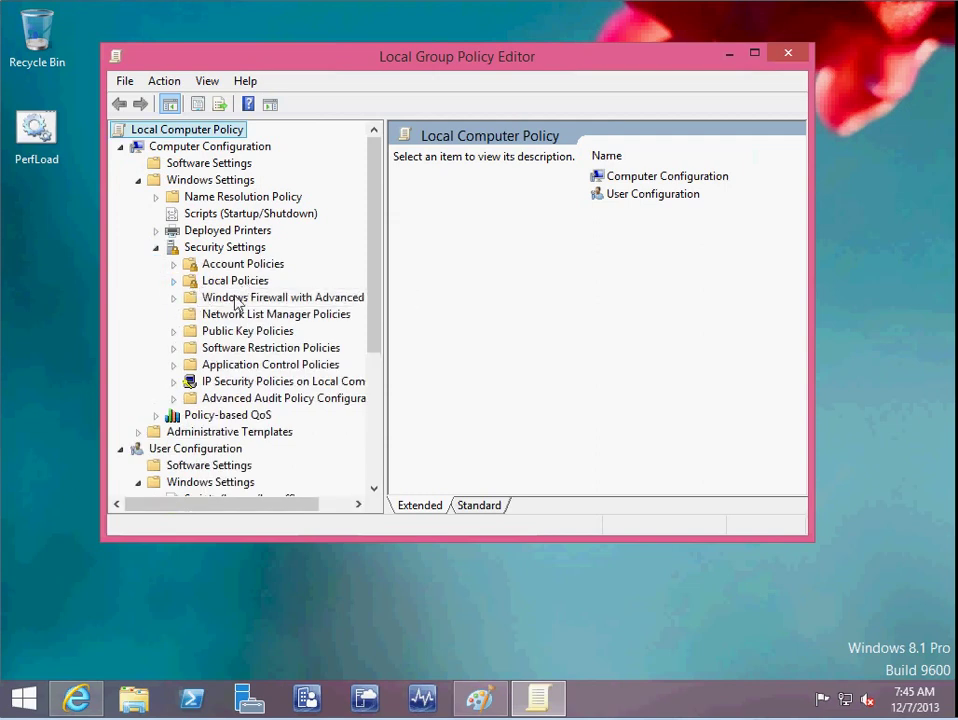
pyautogui.click(174, 282)
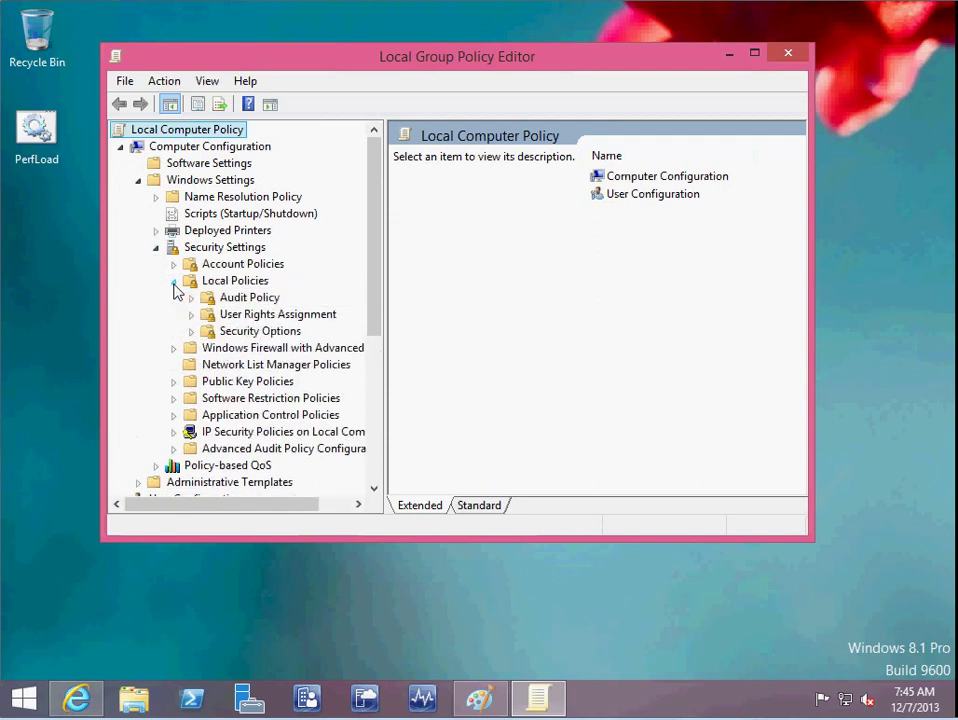
pyautogui.click(222, 331)
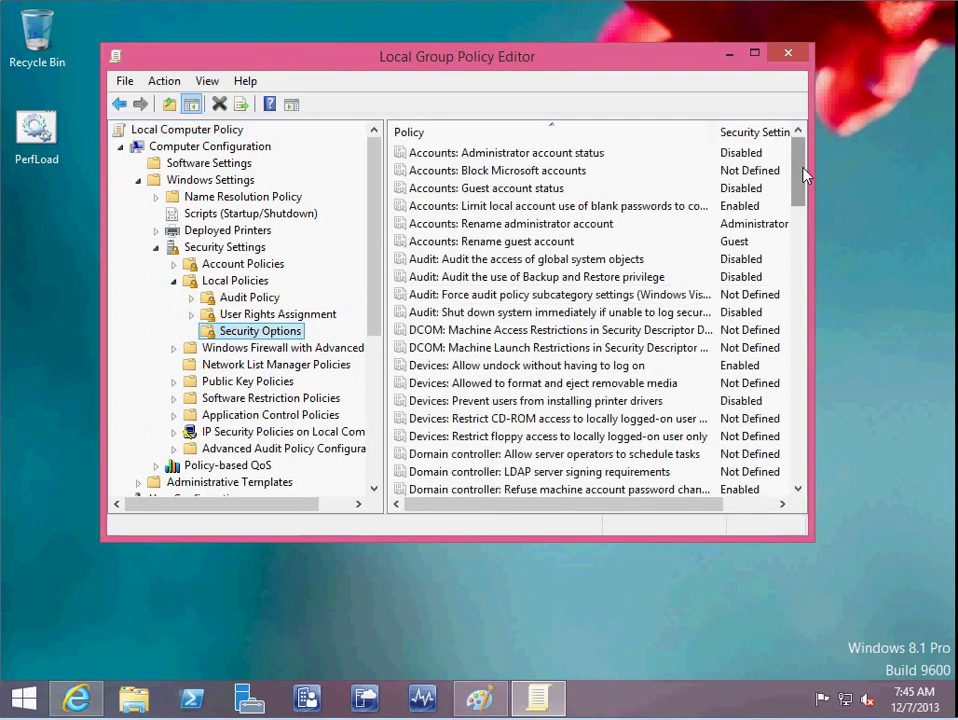
pyautogui.moveTo(802, 168); pyautogui.dragTo(789, 420)
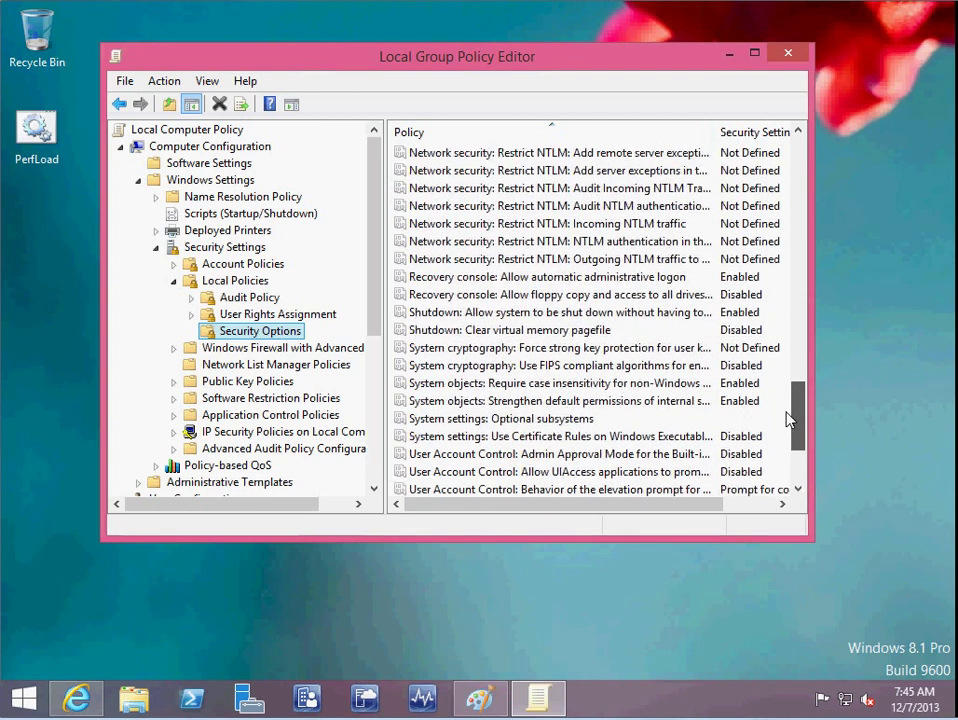
pyautogui.moveTo(789, 420); pyautogui.dragTo(790, 167)
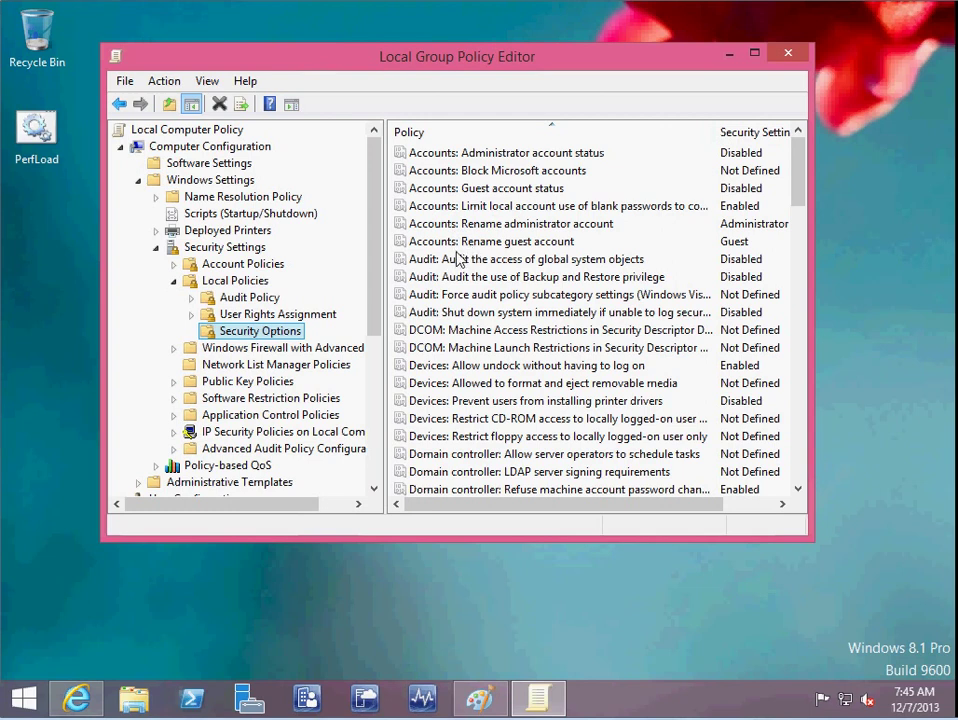
# Select Audit Policy to list its nine policies, all set to No auditing.
pyautogui.click(248, 298)
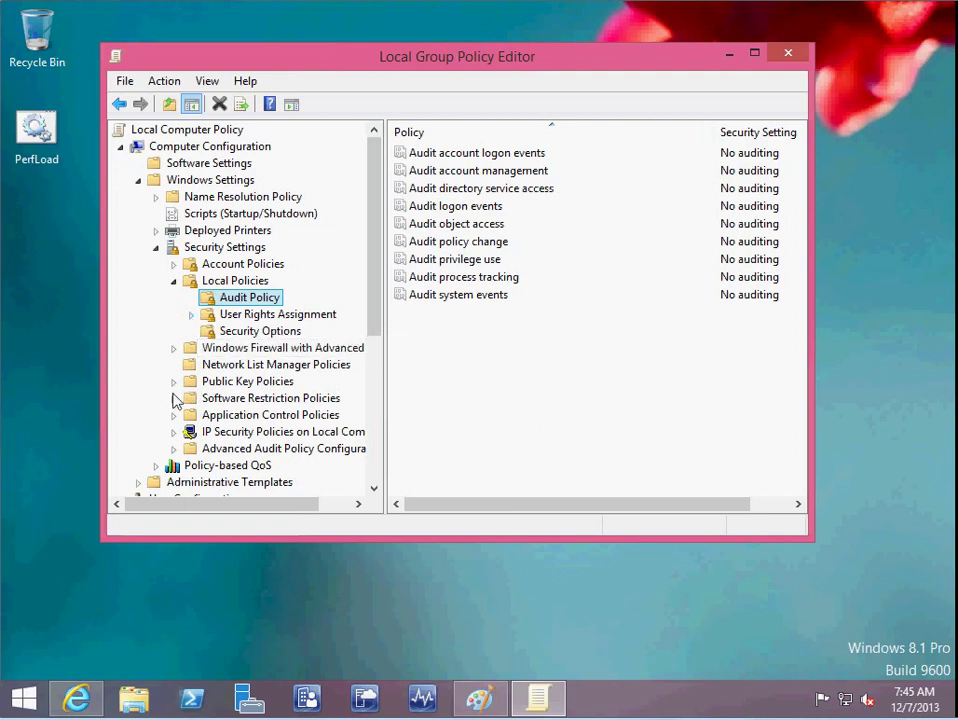
pyautogui.moveTo(378, 313); pyautogui.dragTo(370, 446)
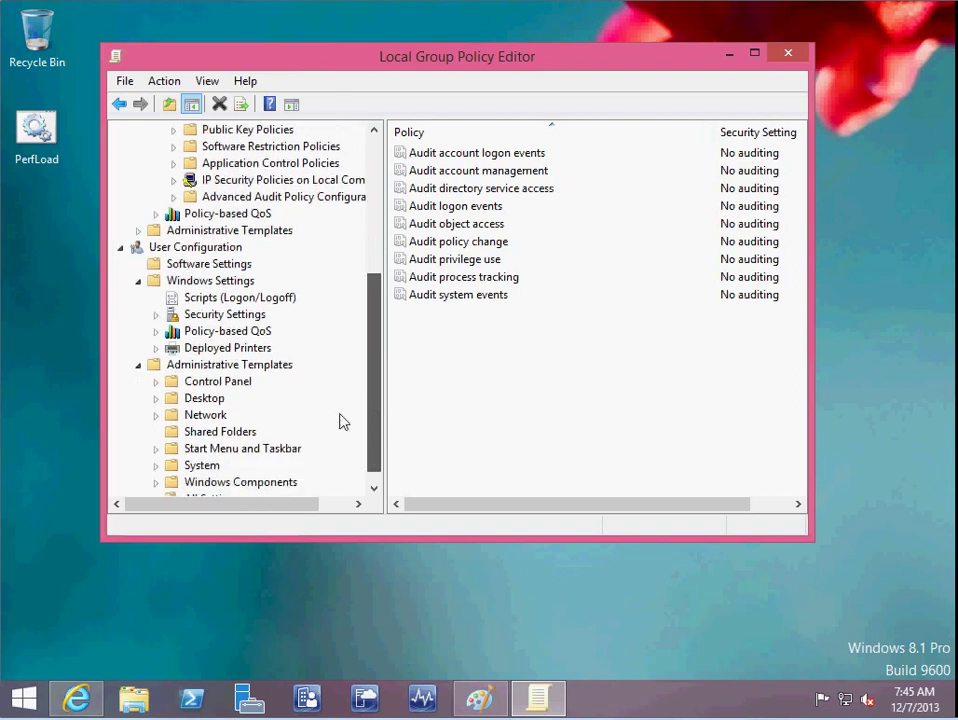
# Expand Administrative Templates > Control Panel and select User Accounts to see its single setting.
pyautogui.click(139, 231)
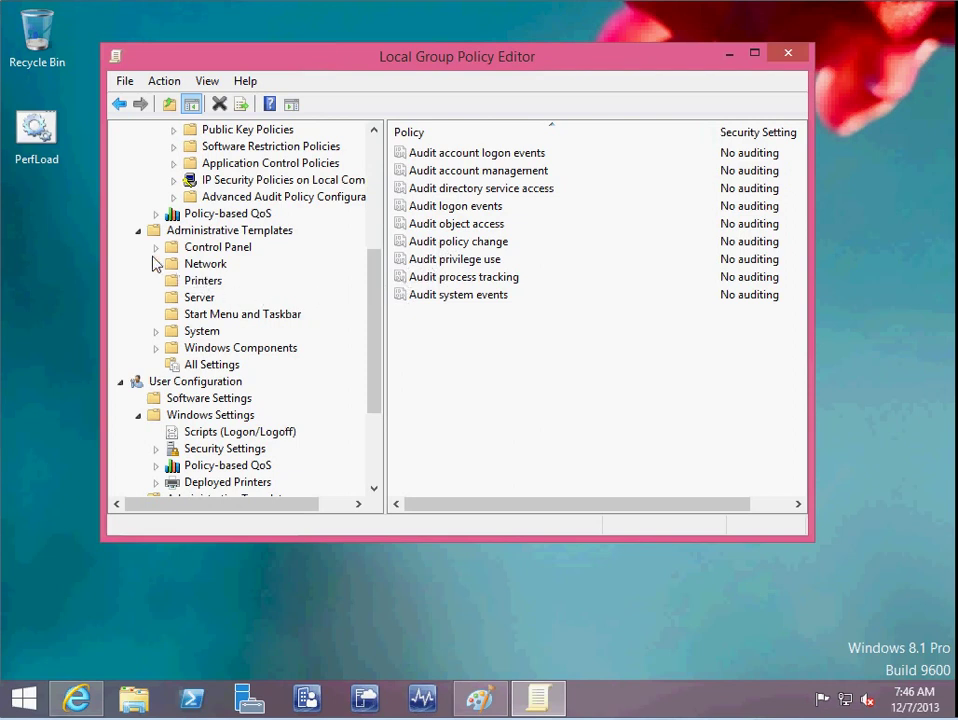
pyautogui.click(155, 249)
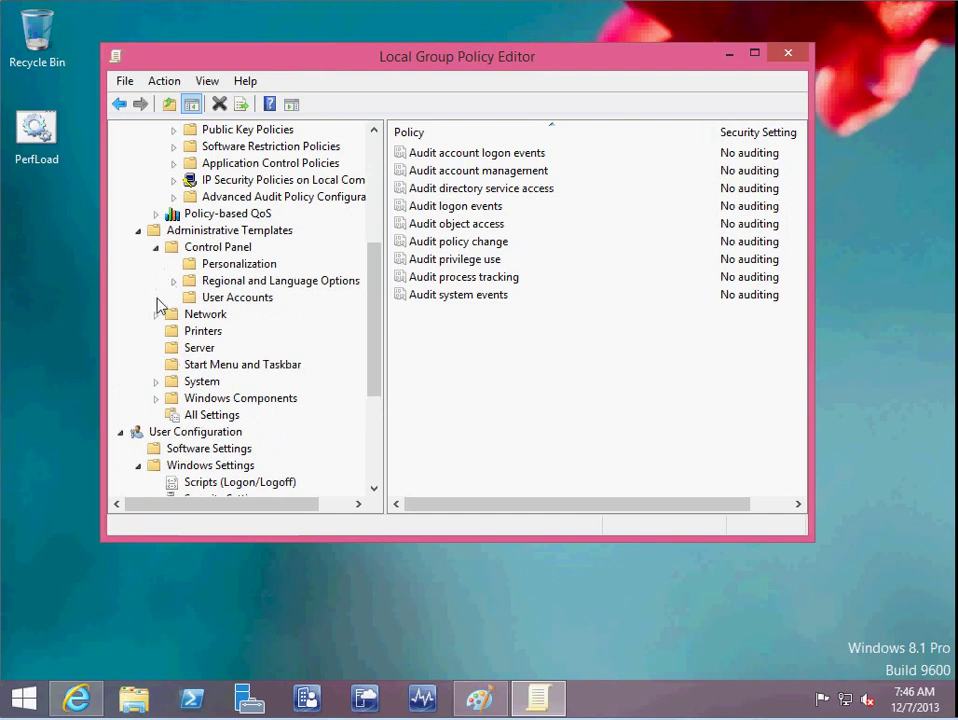
pyautogui.click(224, 299)
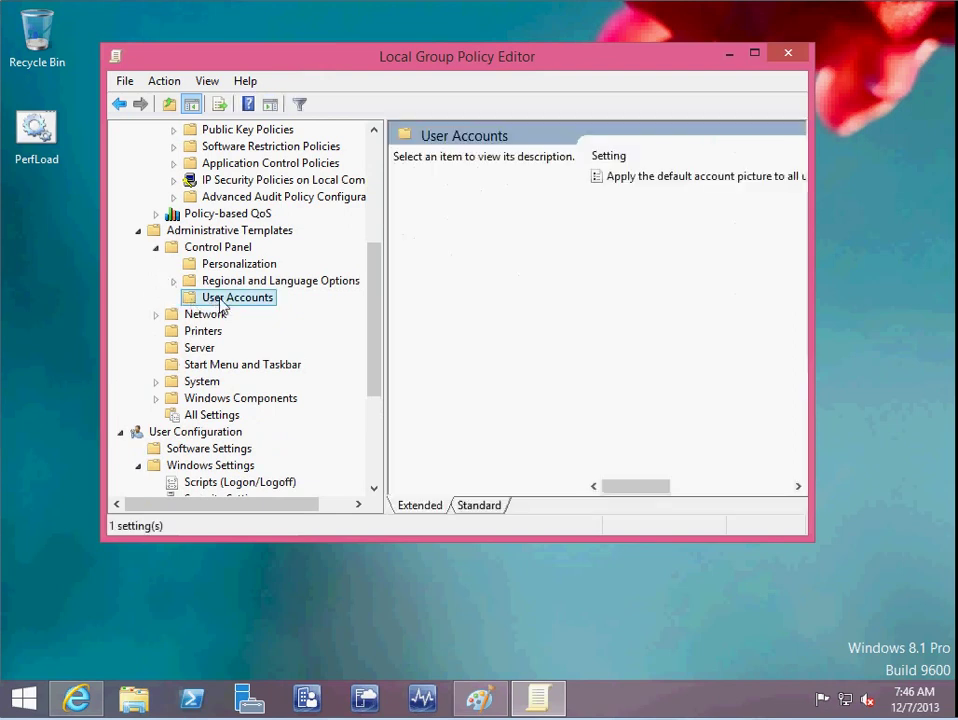
# Expand Network, then collapse Windows Settings, Administrative Templates and User Configuration.
pyautogui.click(157, 315)
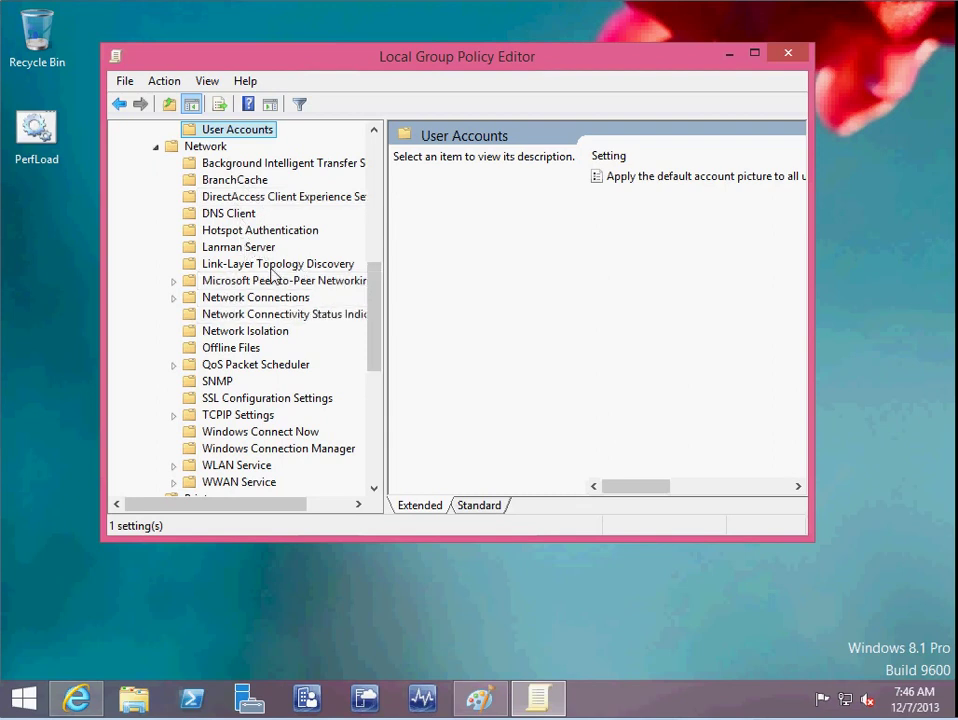
pyautogui.moveTo(377, 336); pyautogui.dragTo(374, 462)
pyautogui.moveTo(374, 406); pyautogui.dragTo(374, 178)
pyautogui.click(138, 180)
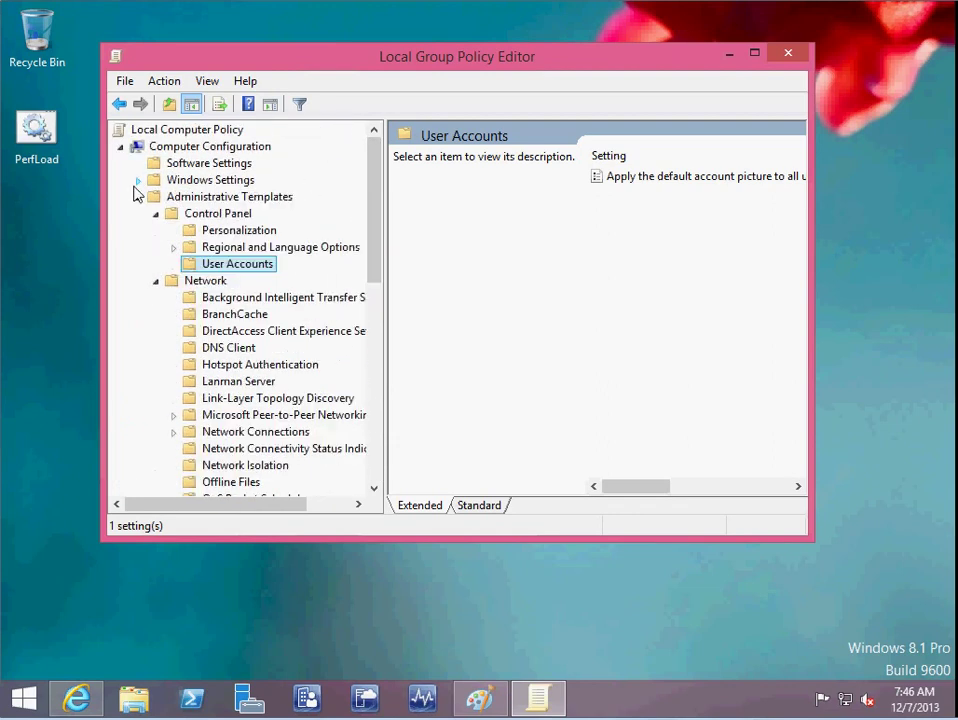
pyautogui.click(138, 197)
pyautogui.click(121, 214)
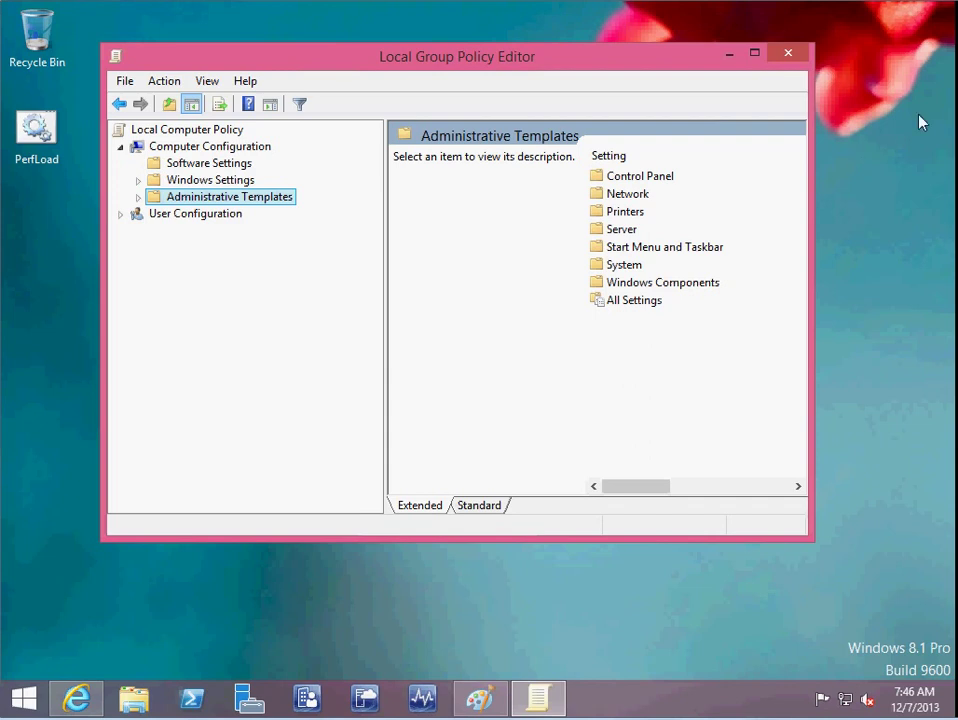
# Draw a pencil loop around the Group Policy servers and Active Directory label in Paint.
pyautogui.click(480, 698)
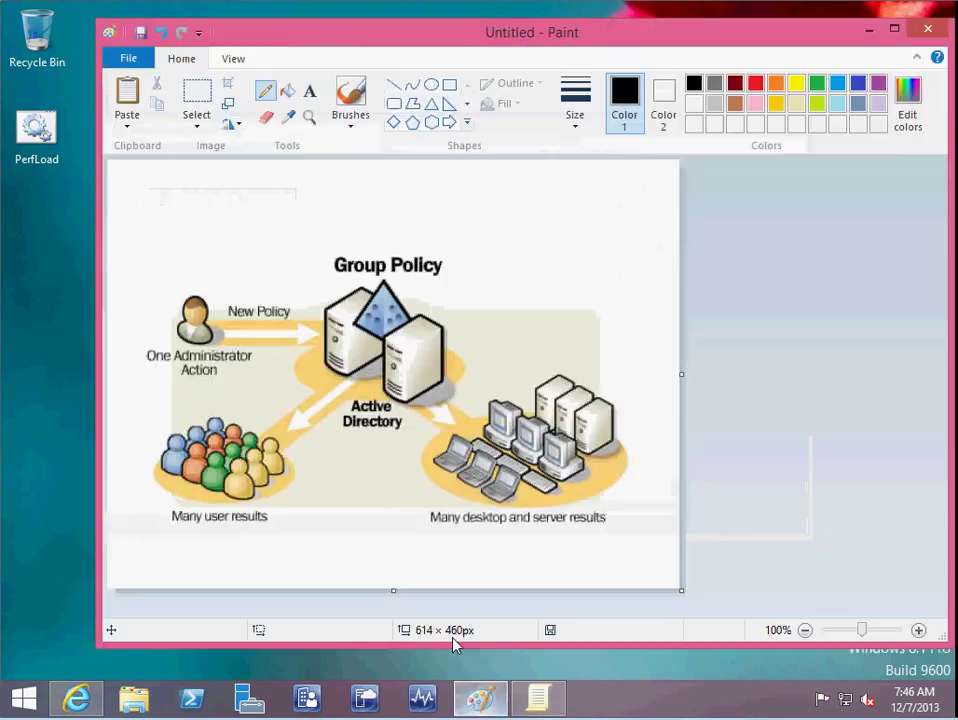
pyautogui.moveTo(340, 240)
pyautogui.mouseDown()
pyautogui.moveTo(291, 387)
pyautogui.moveTo(368, 214)
pyautogui.moveTo(316, 264)
pyautogui.mouseUp()
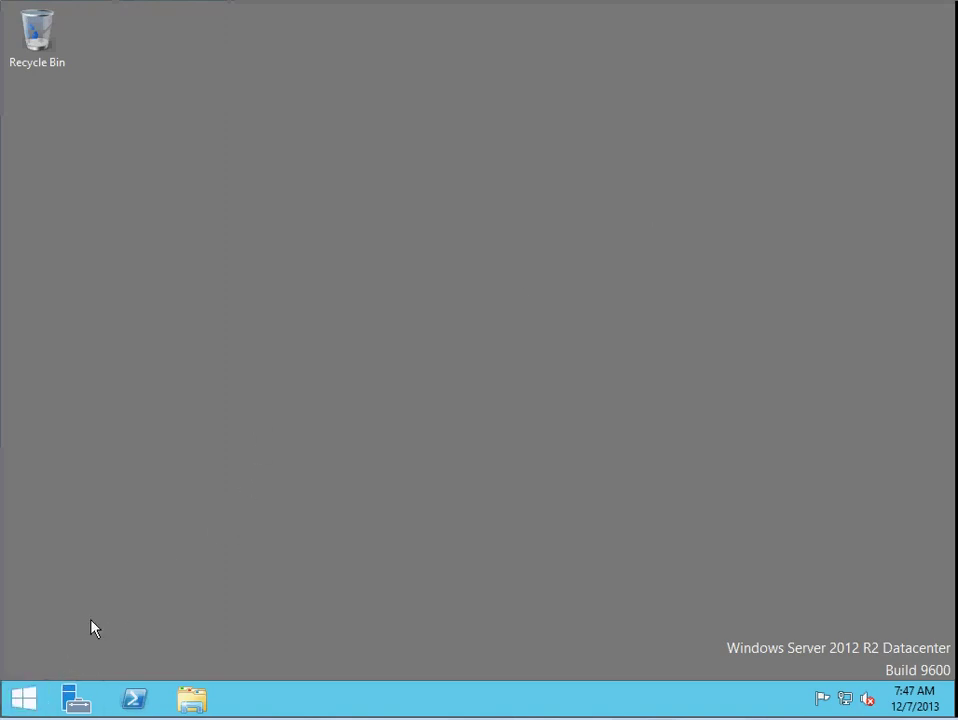
# Launch Server Manager on its Dashboard and open the Tools menu.
pyautogui.click(76, 698)
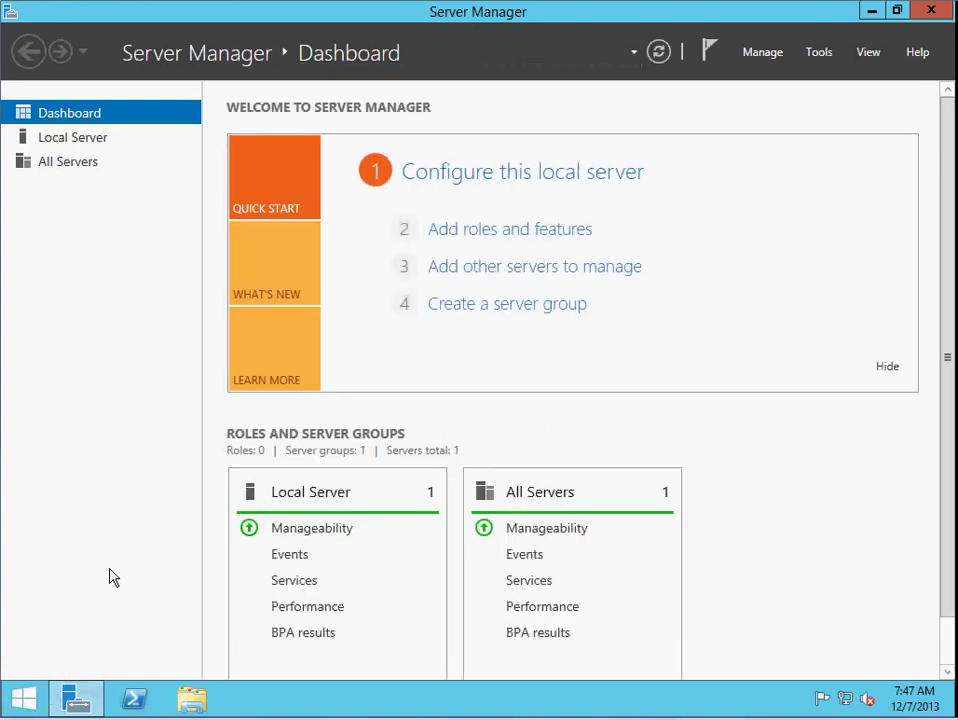
pyautogui.click(827, 58)
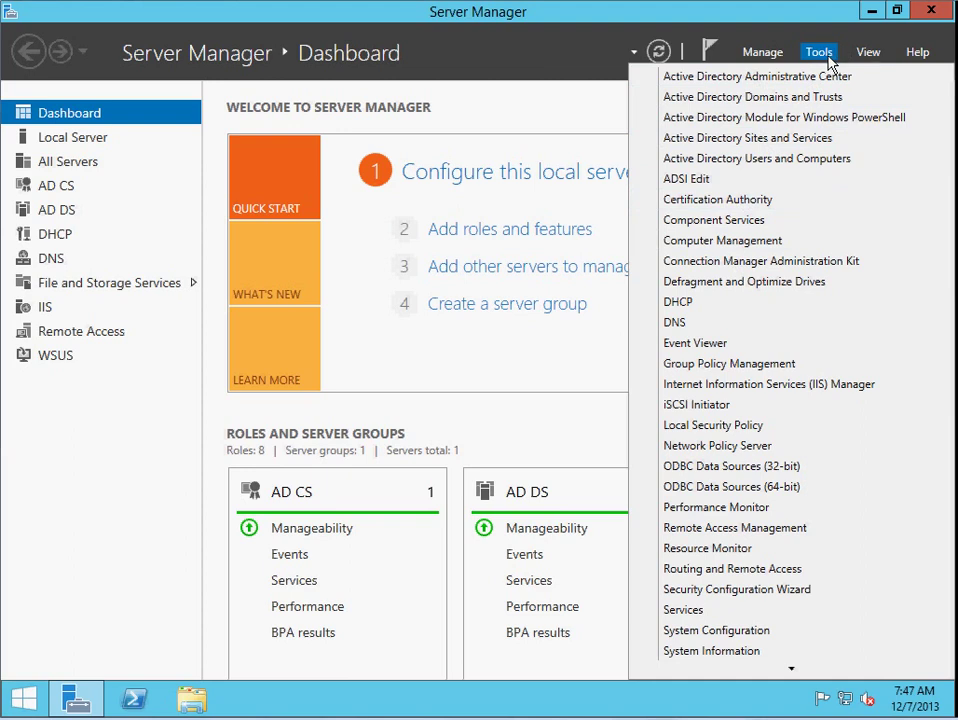
# Launch the Group Policy Management console for contoso.com and widen its tree pane.
pyautogui.click(710, 364)
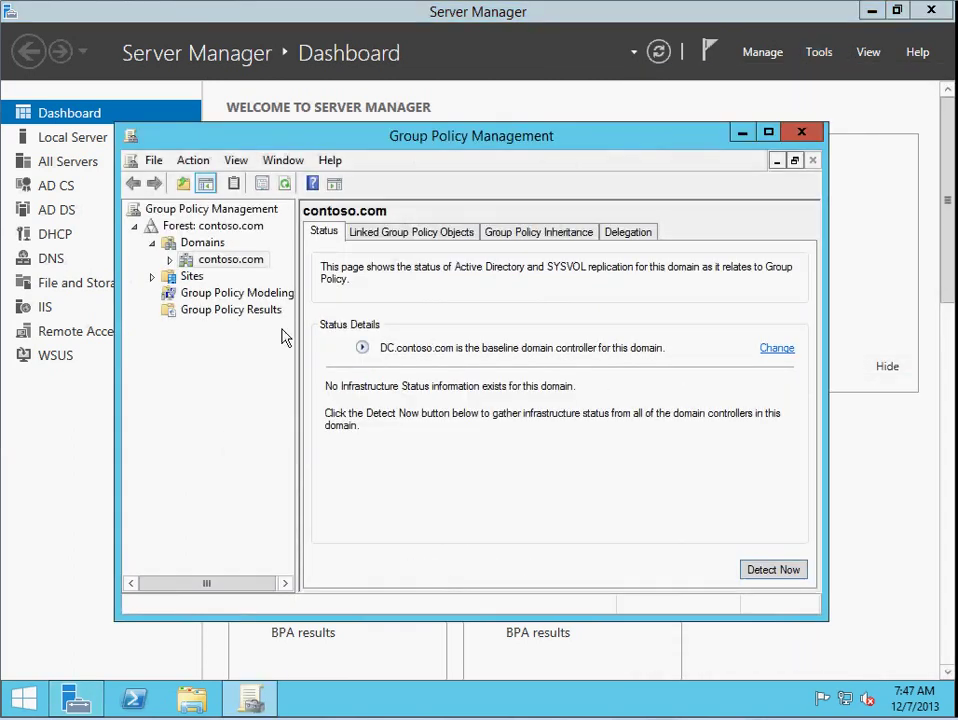
pyautogui.moveTo(424, 269); pyautogui.dragTo(486, 269)
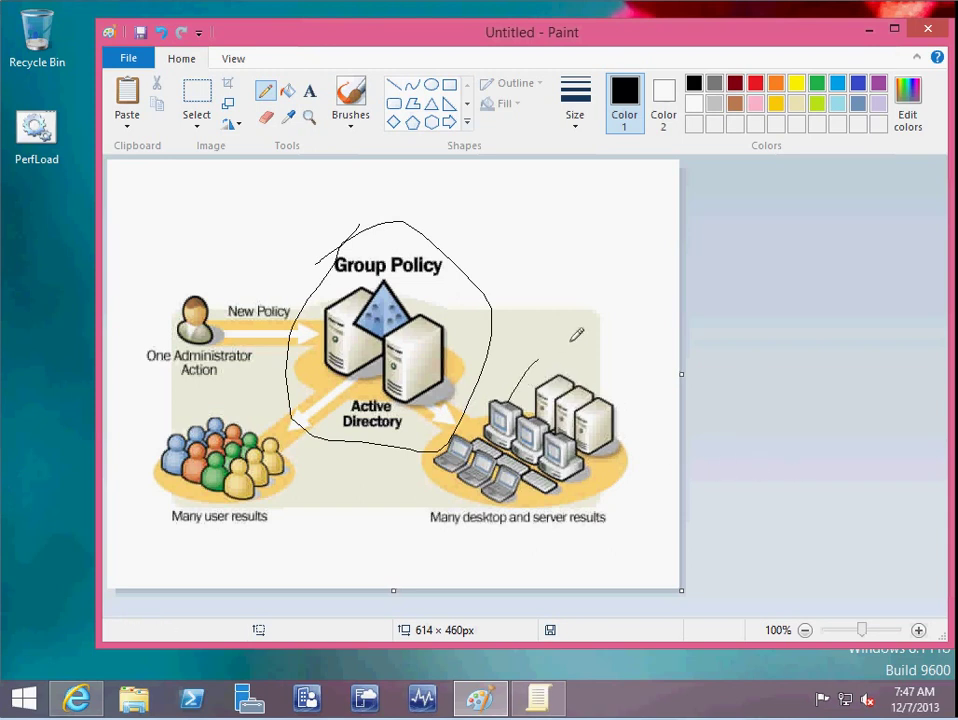
# Draw a pencil line from the circled servers toward the desktop and server computers.
pyautogui.moveTo(568, 327); pyautogui.dragTo(506, 400)
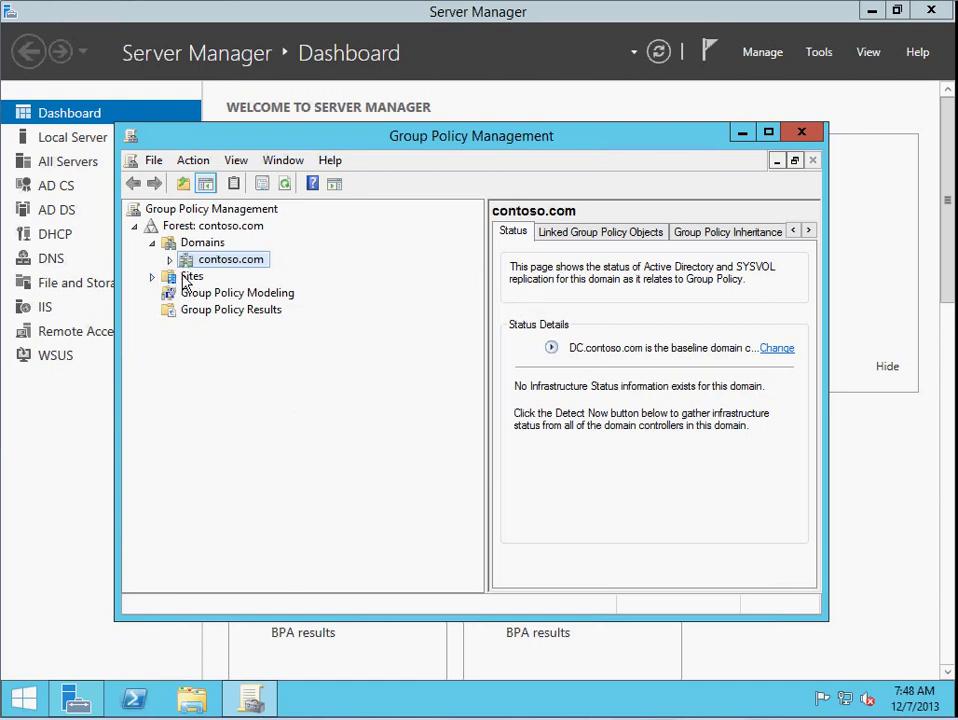
# Expand contoso.com, select the Default Domain Policy link past its warning, and enlarge the window.
pyautogui.click(170, 260)
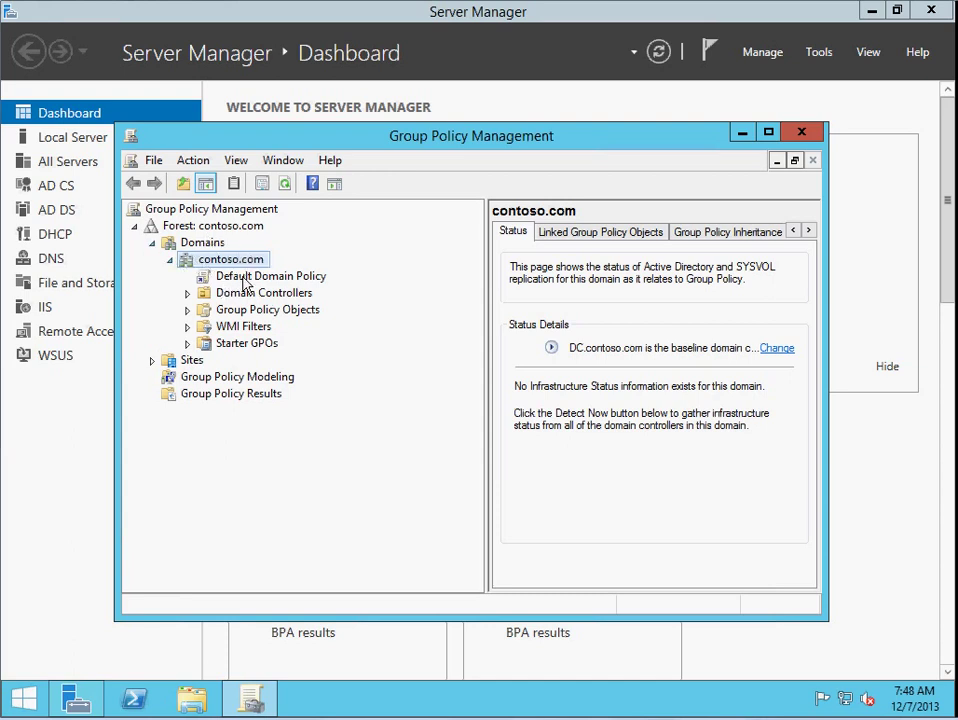
pyautogui.click(244, 281)
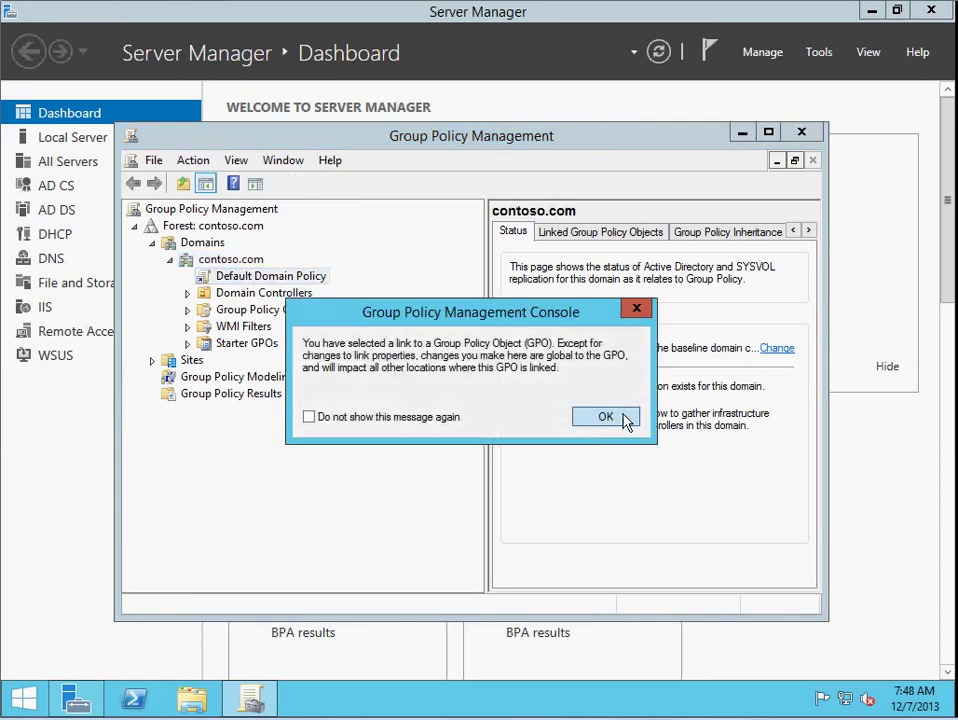
pyautogui.click(626, 420)
pyautogui.moveTo(829, 619); pyautogui.dragTo(938, 700)
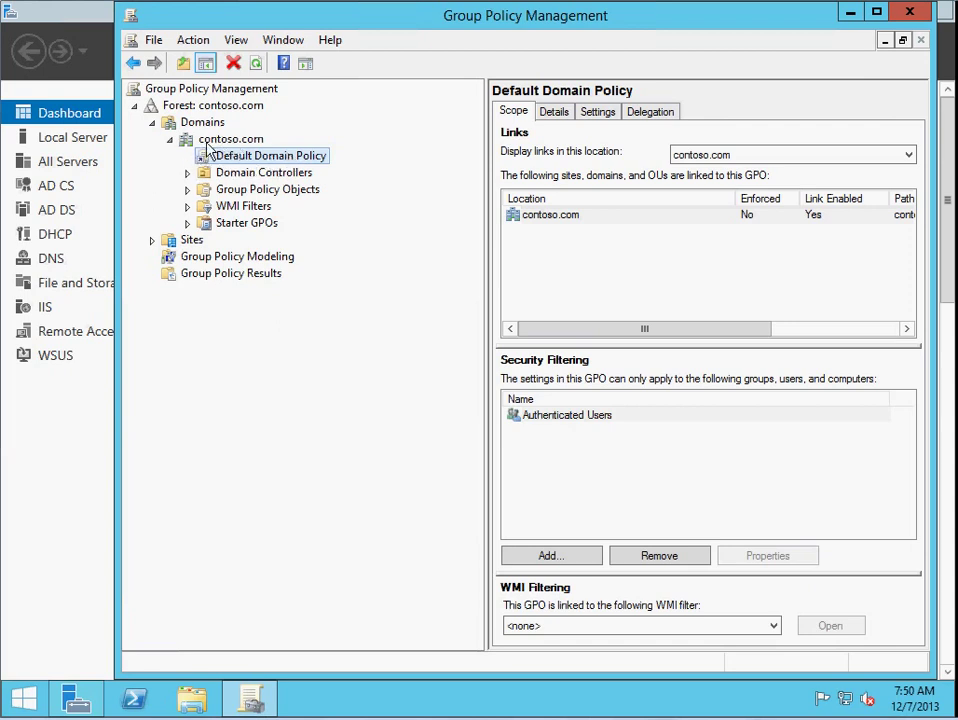
# Create a GPO named 'Map Drive' linked to contoso.com and show its scope.
pyautogui.rightClick(202, 146)
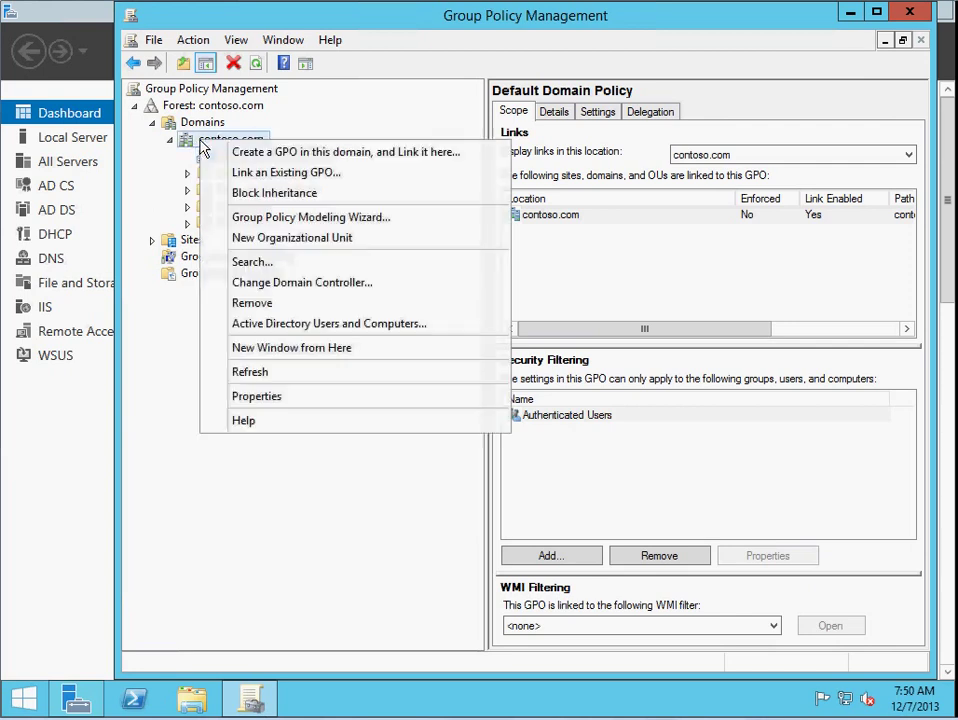
pyautogui.click(255, 155)
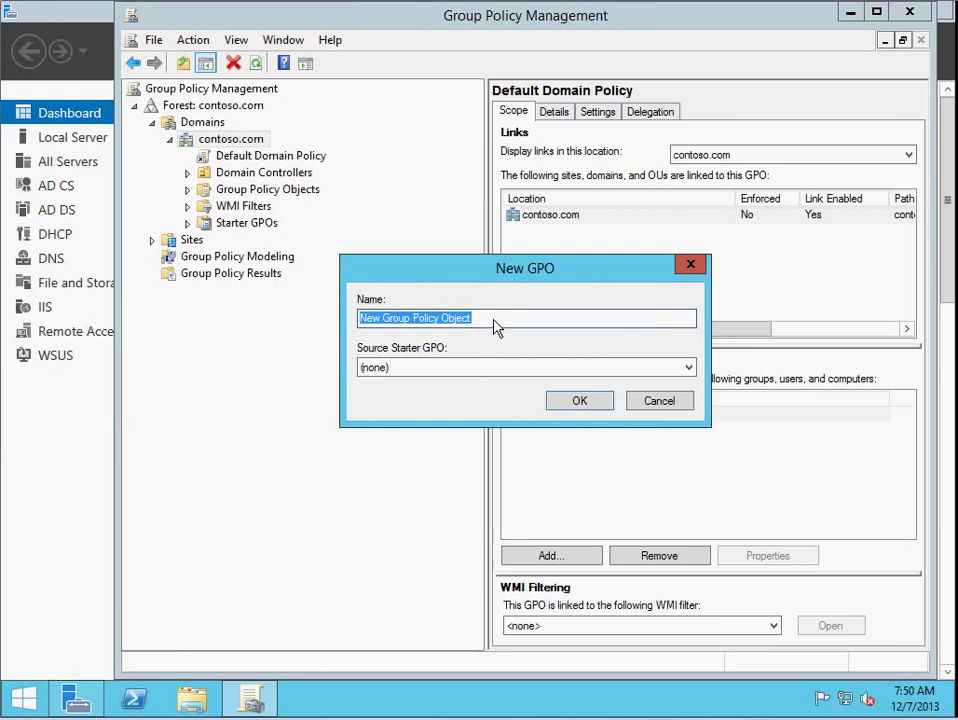
pyautogui.write('Map Drive')
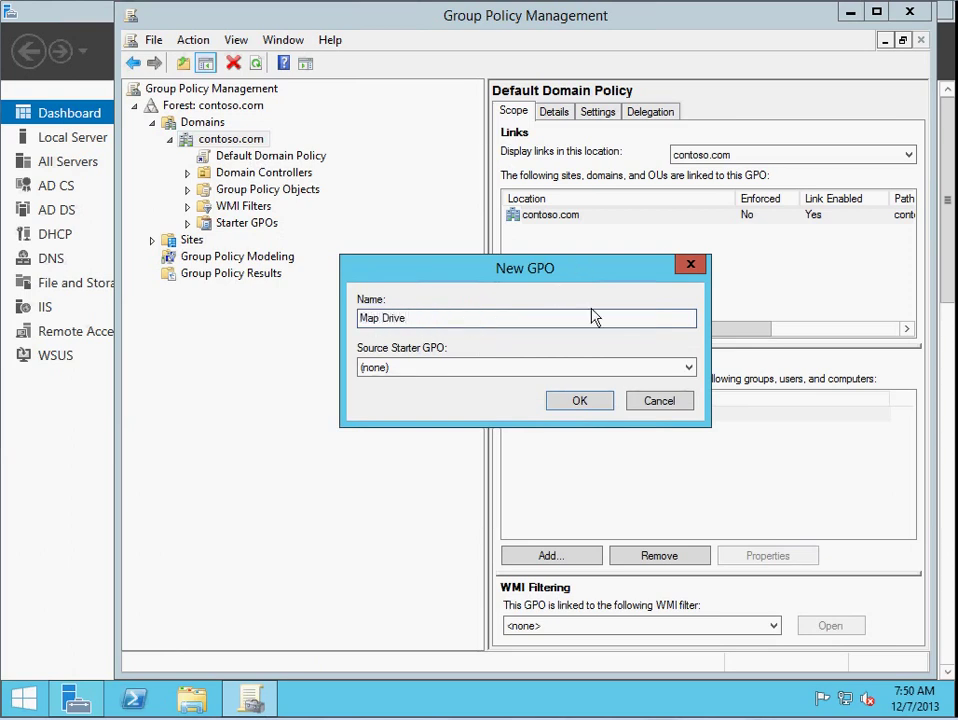
pyautogui.click(578, 401)
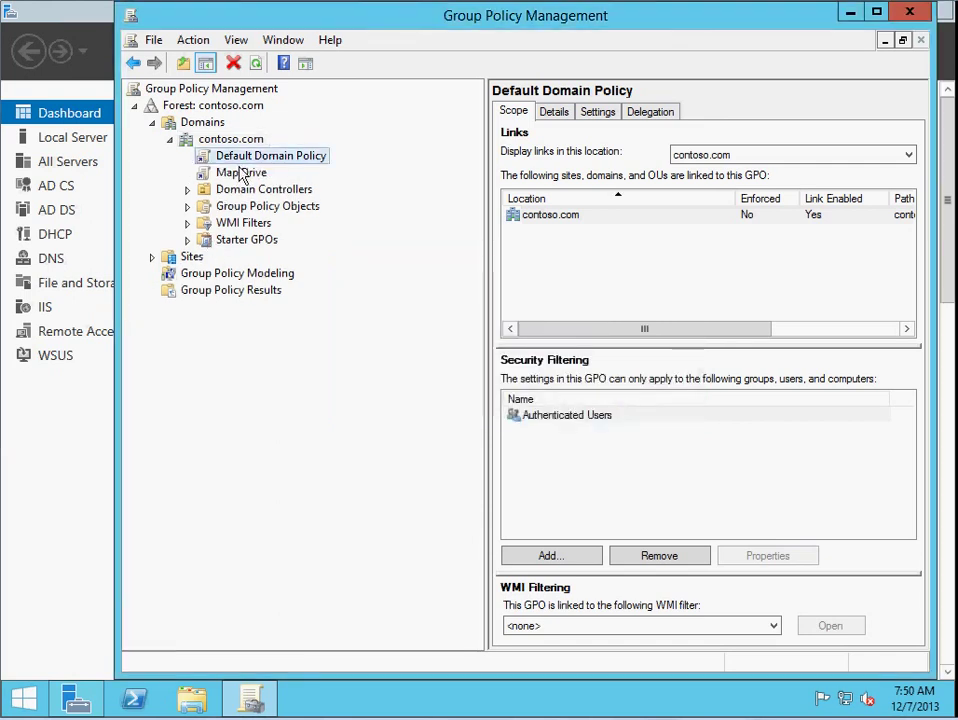
pyautogui.click(238, 174)
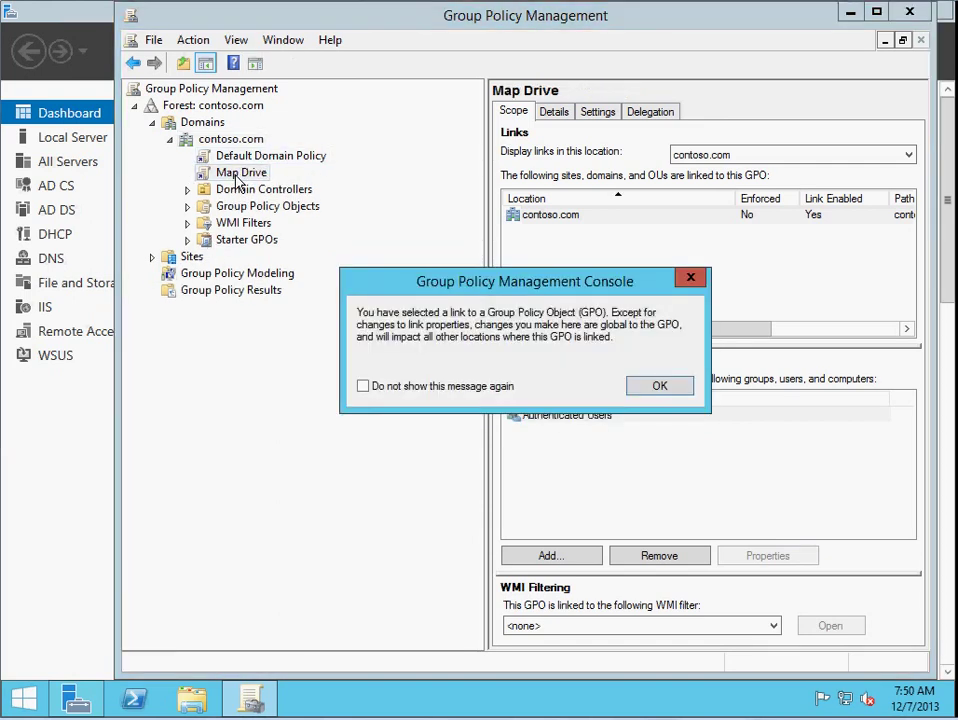
pyautogui.click(657, 386)
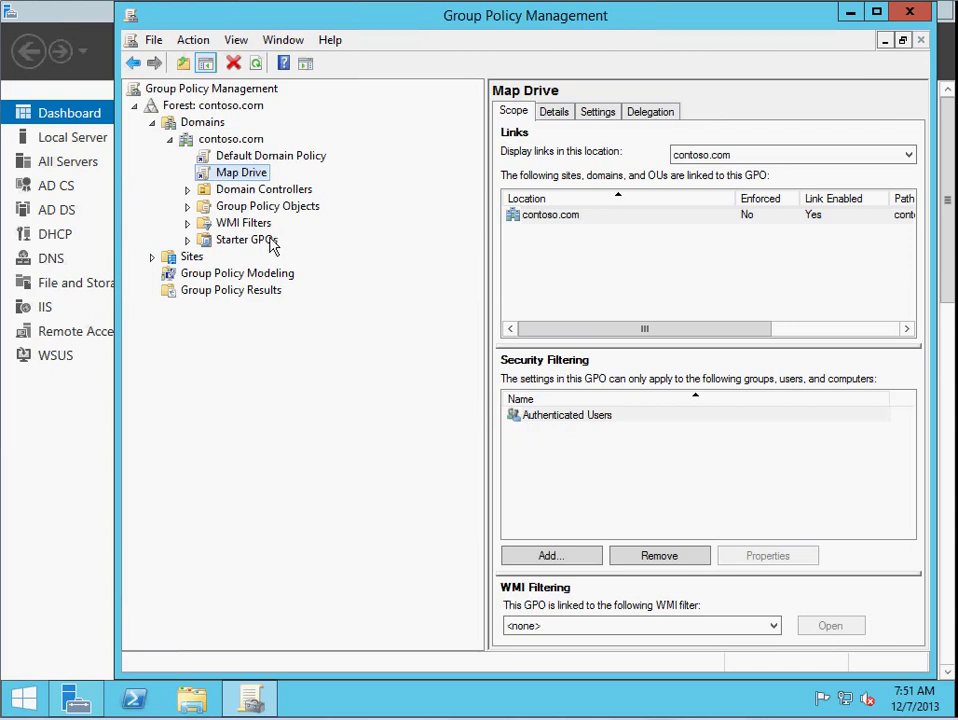
# Edit the Map Drive GPO and widen the editor's policy tree pane.
pyautogui.rightClick(236, 178)
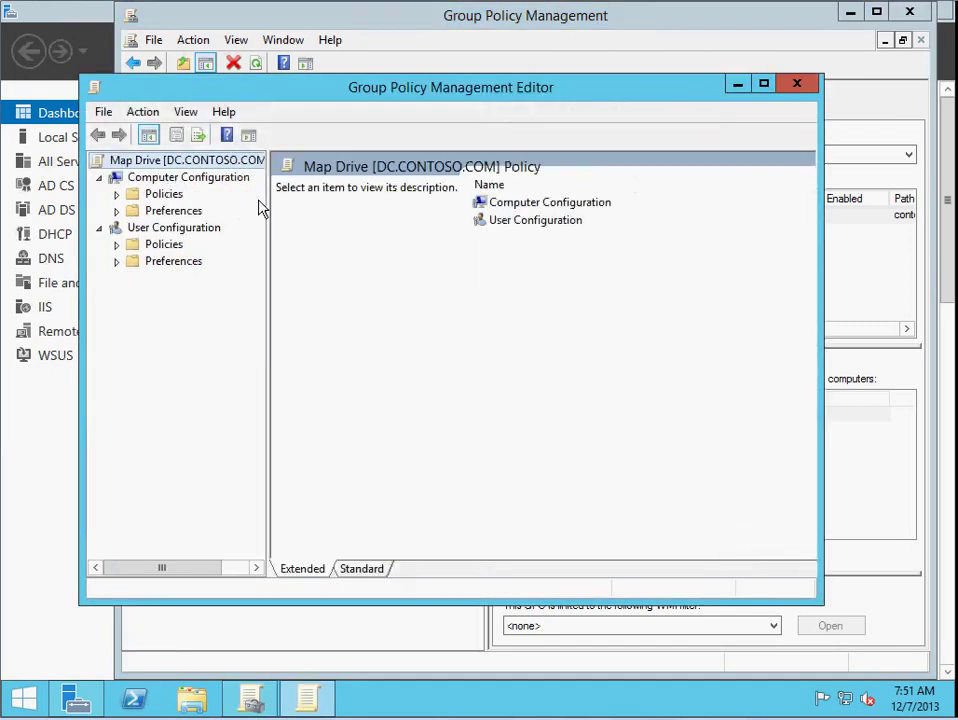
pyautogui.moveTo(267, 210); pyautogui.dragTo(419, 229)
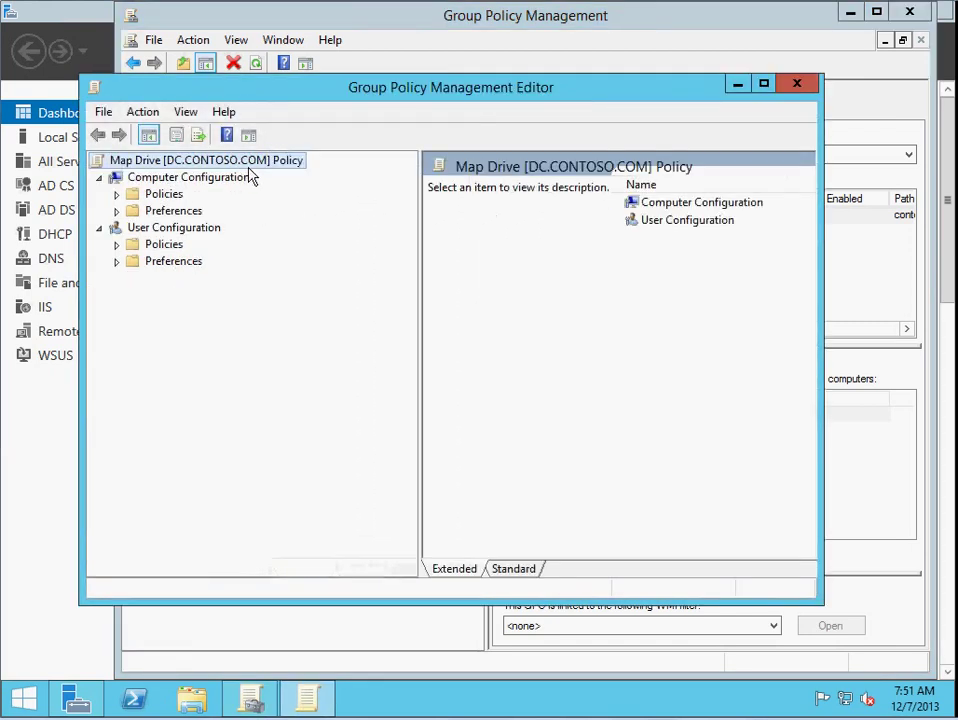
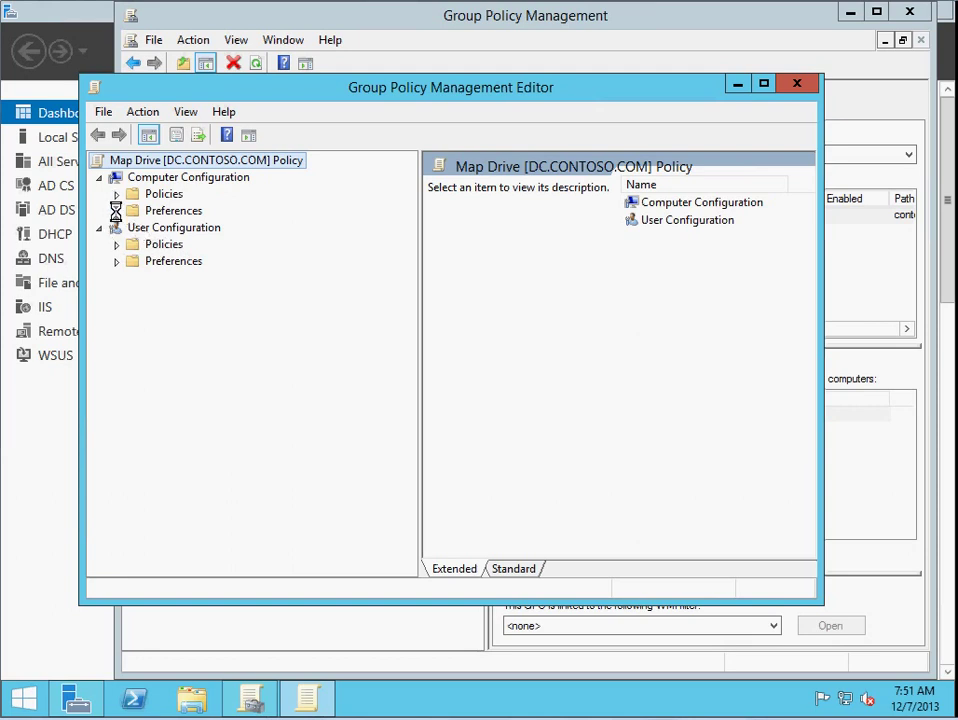
# Expand the Computer Configuration Policies and Preferences branches, including Windows and Control Panel Settings.
pyautogui.click(116, 211)
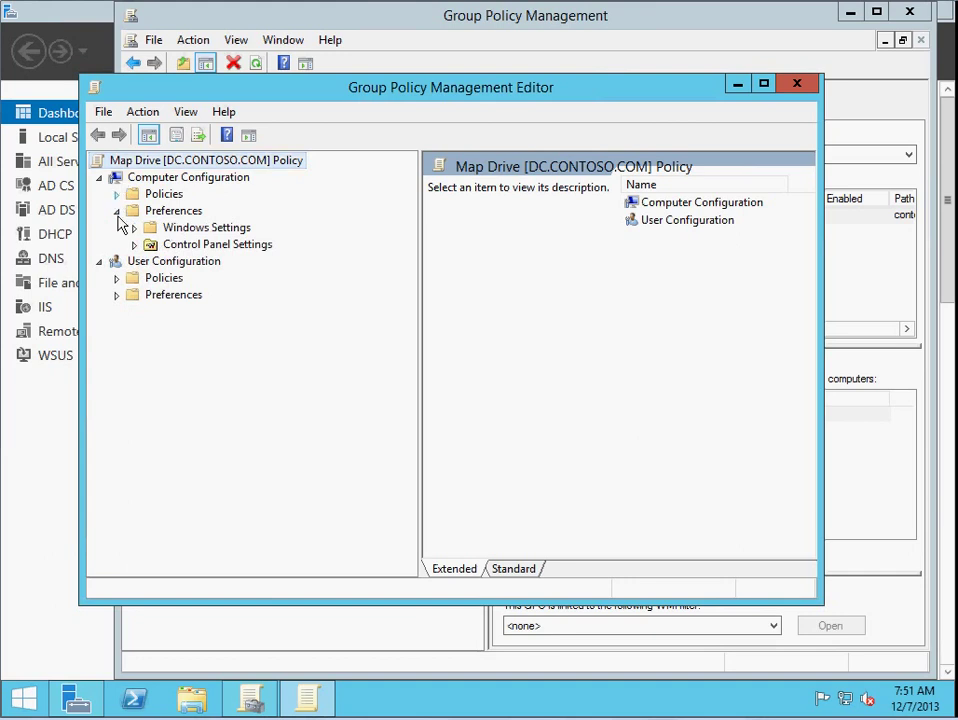
pyautogui.click(116, 194)
pyautogui.click(134, 295)
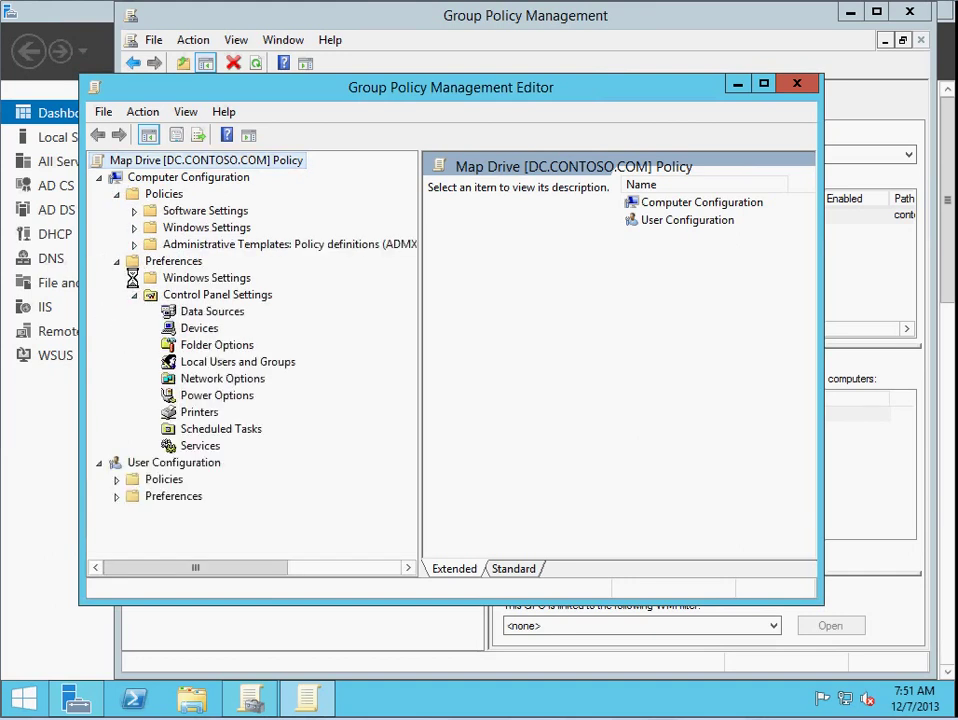
pyautogui.click(134, 278)
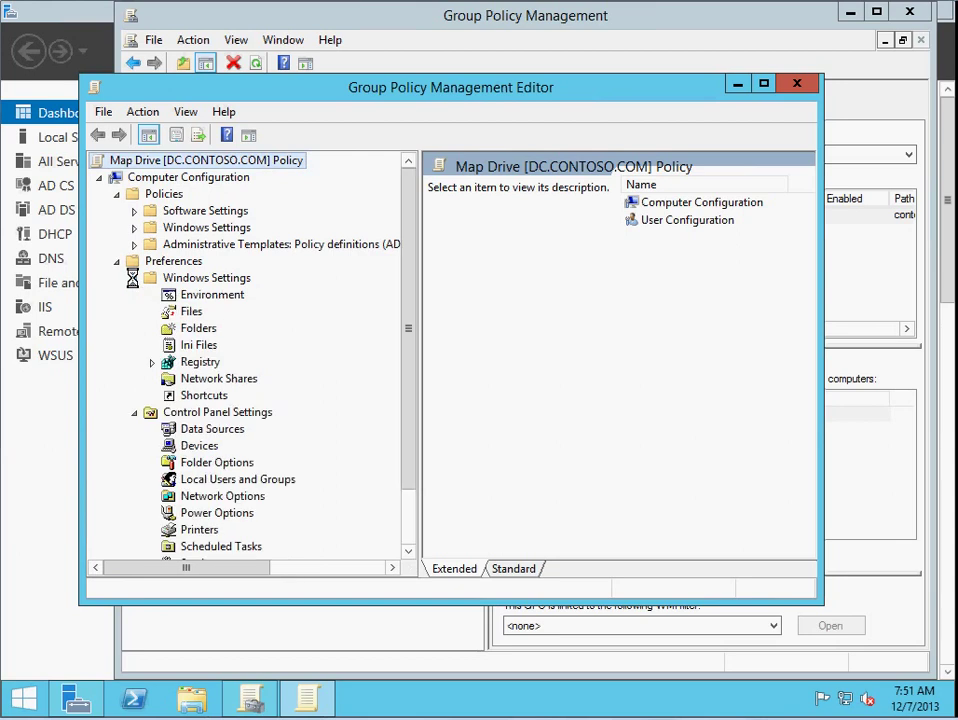
pyautogui.click(134, 228)
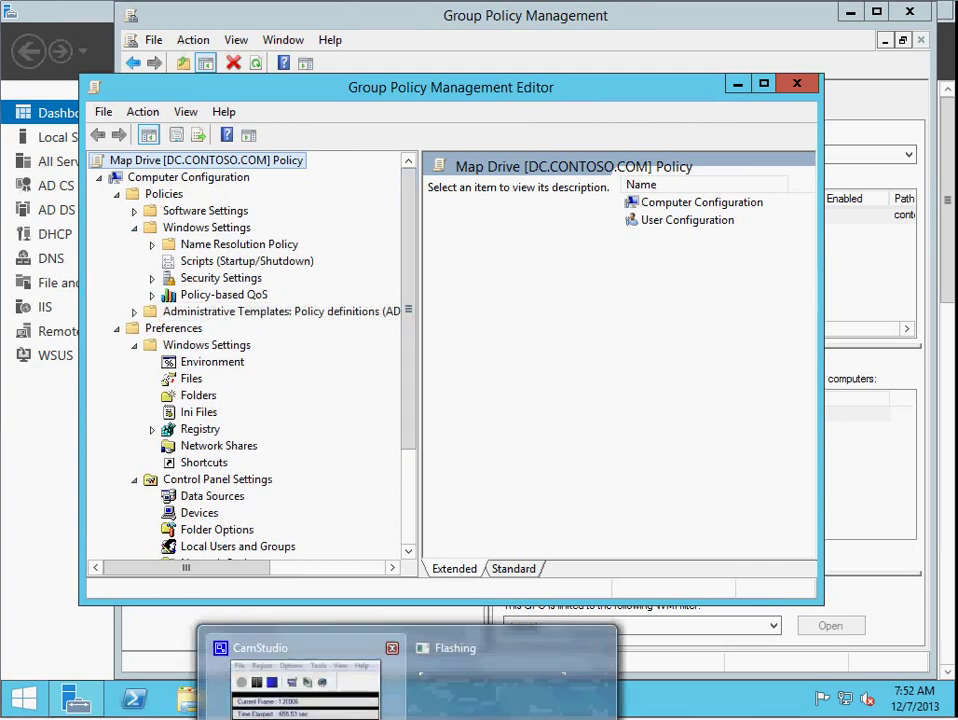
# Select User Configuration > Preferences > Windows Settings > Drive Maps, which is still empty.
pyautogui.scroll(-6, 787, 539)
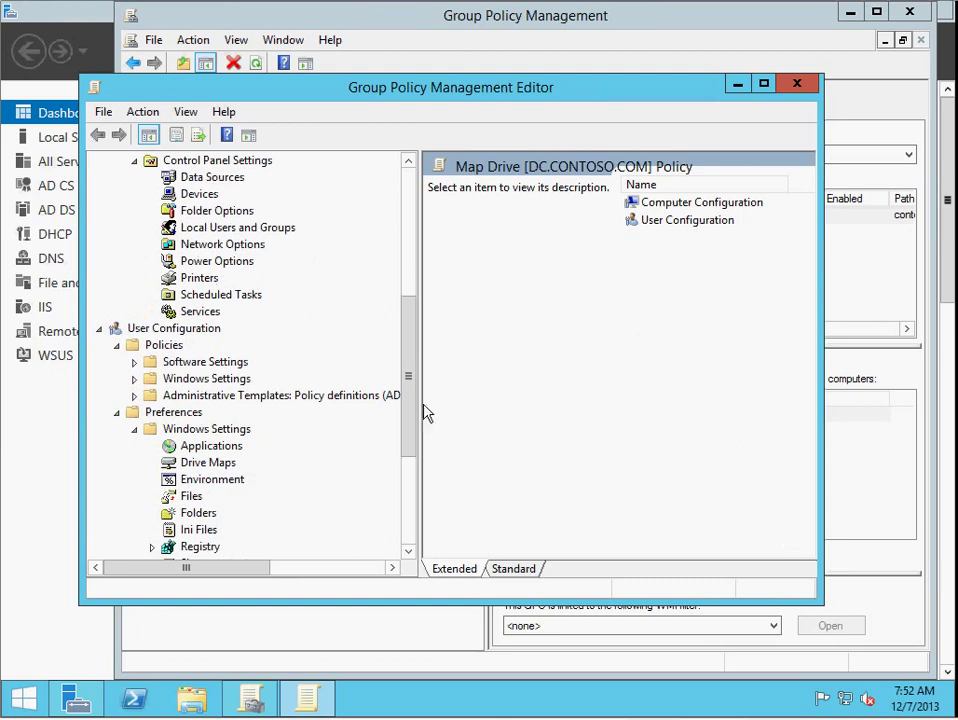
pyautogui.moveTo(413, 404); pyautogui.dragTo(380, 238)
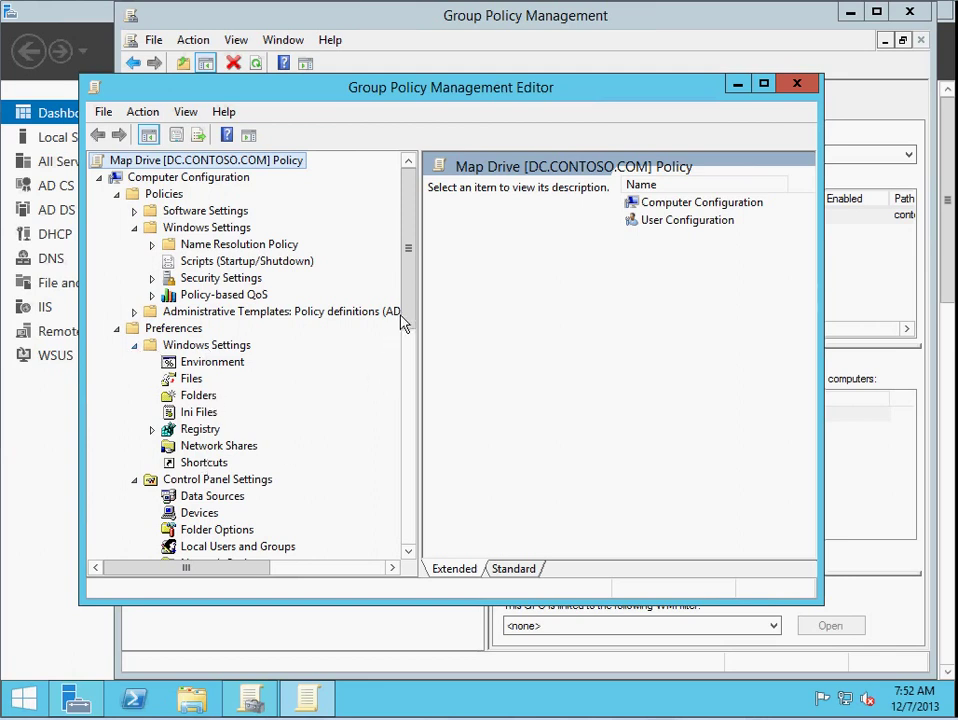
pyautogui.moveTo(408, 336); pyautogui.dragTo(415, 542)
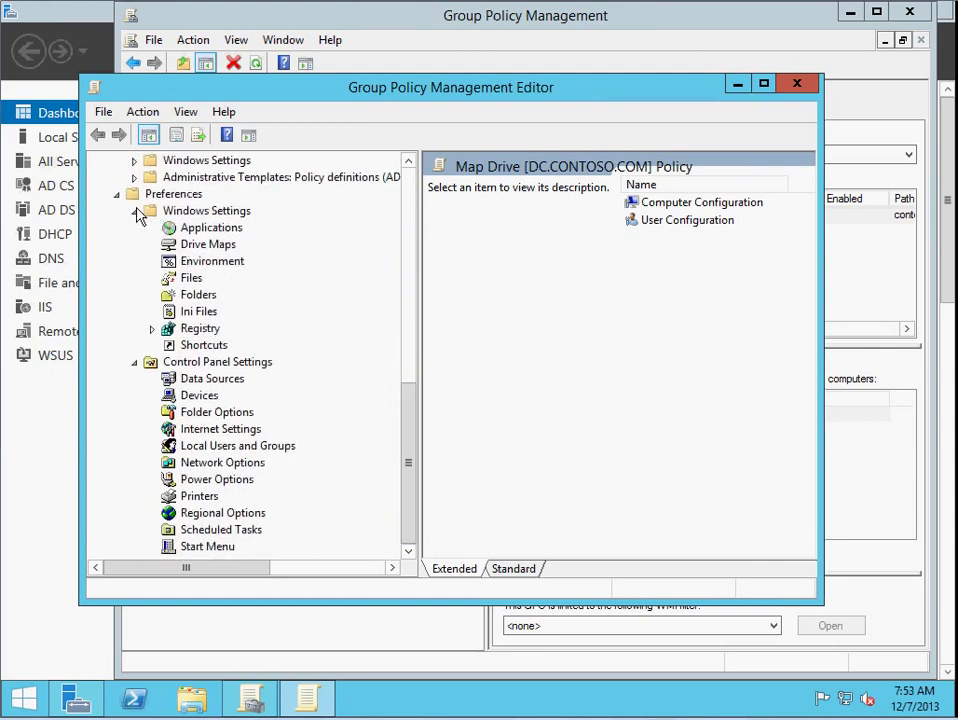
pyautogui.click(194, 248)
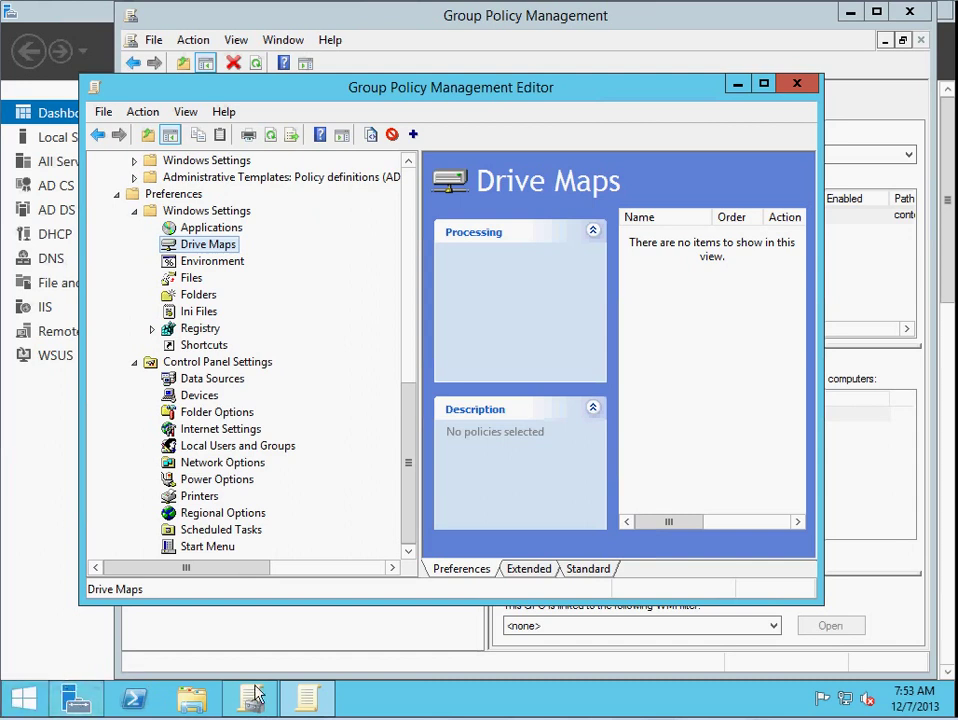
# In Documents, create a new folder named after the user's account name.
pyautogui.press('super+e')
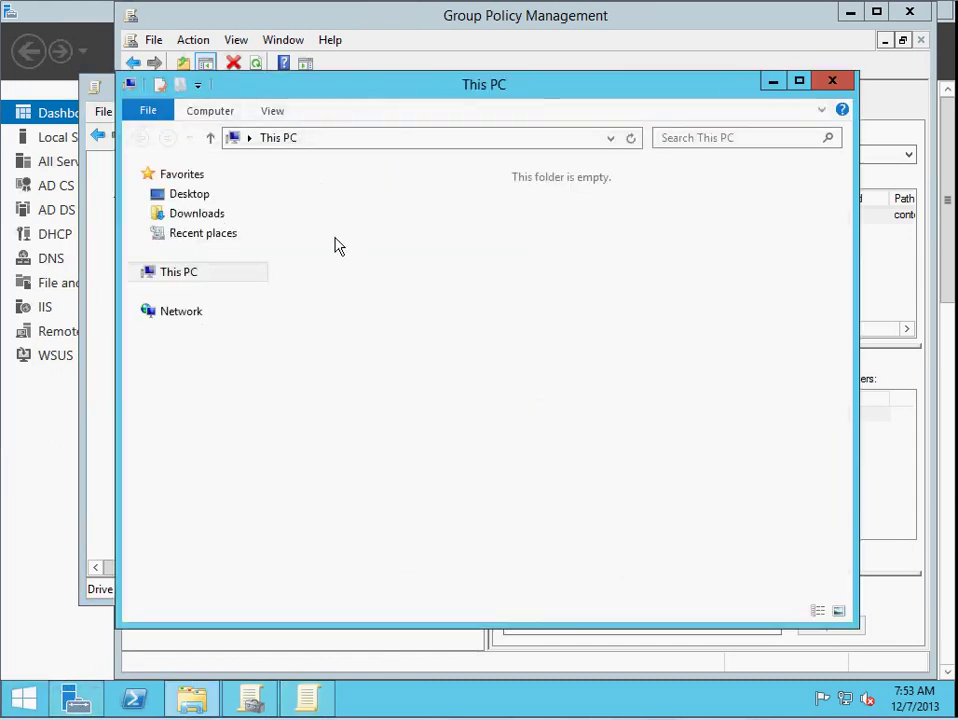
pyautogui.rightClick(392, 309)
pyautogui.doubleClick(567, 210)
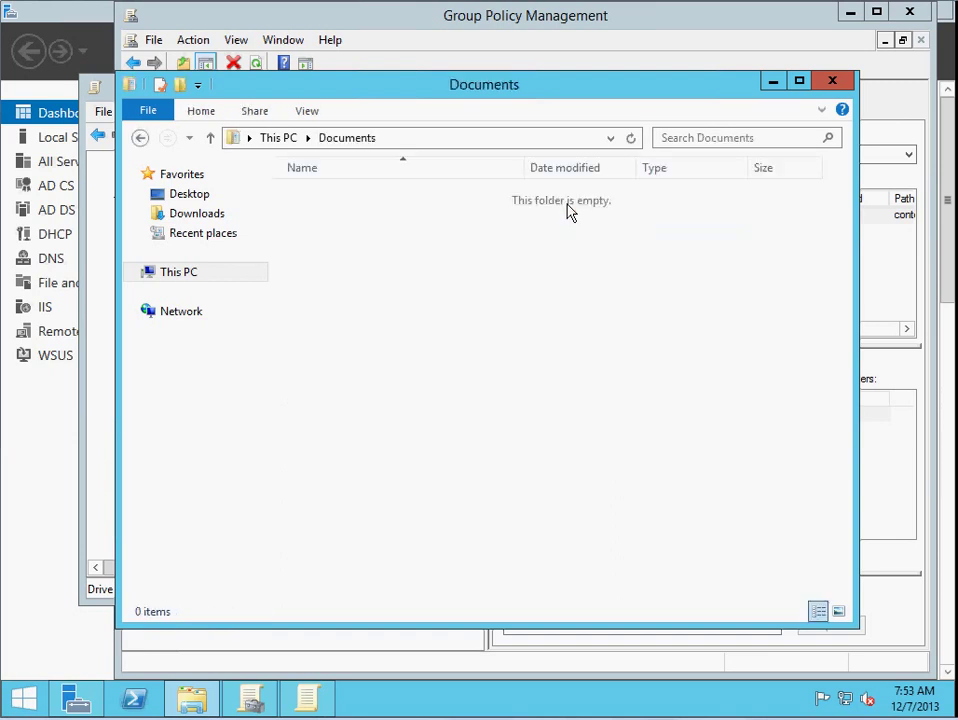
pyautogui.rightClick(345, 311)
pyautogui.moveTo(430, 502)
pyautogui.click(587, 507)
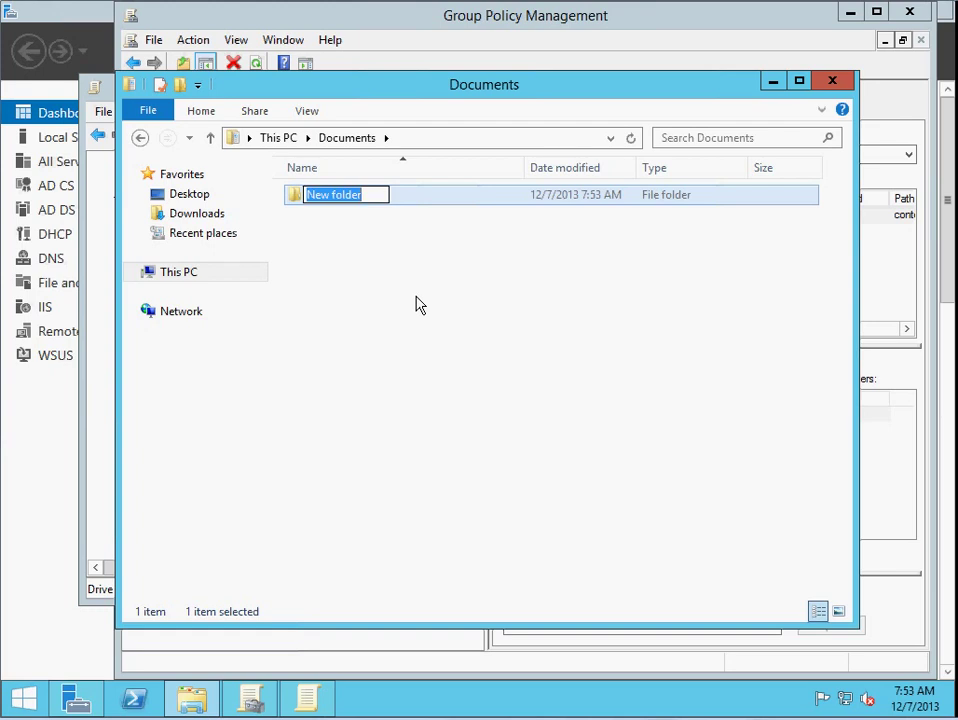
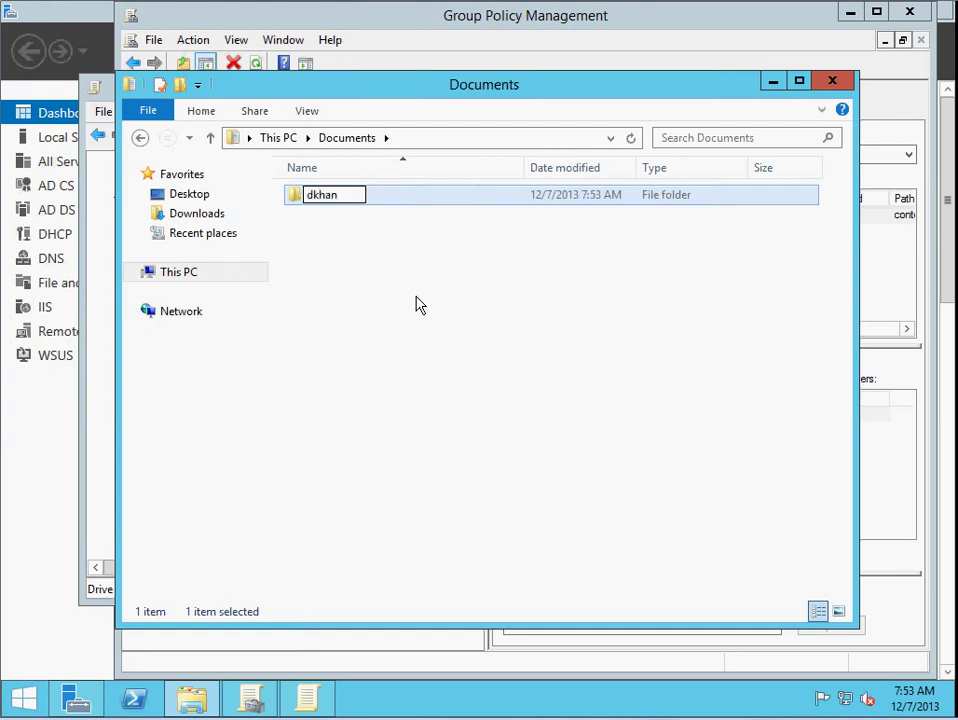
pyautogui.press('Return')
# Check the new folder's Properties and close them without changes.
pyautogui.click(321, 212)
pyautogui.rightClick(320, 202)
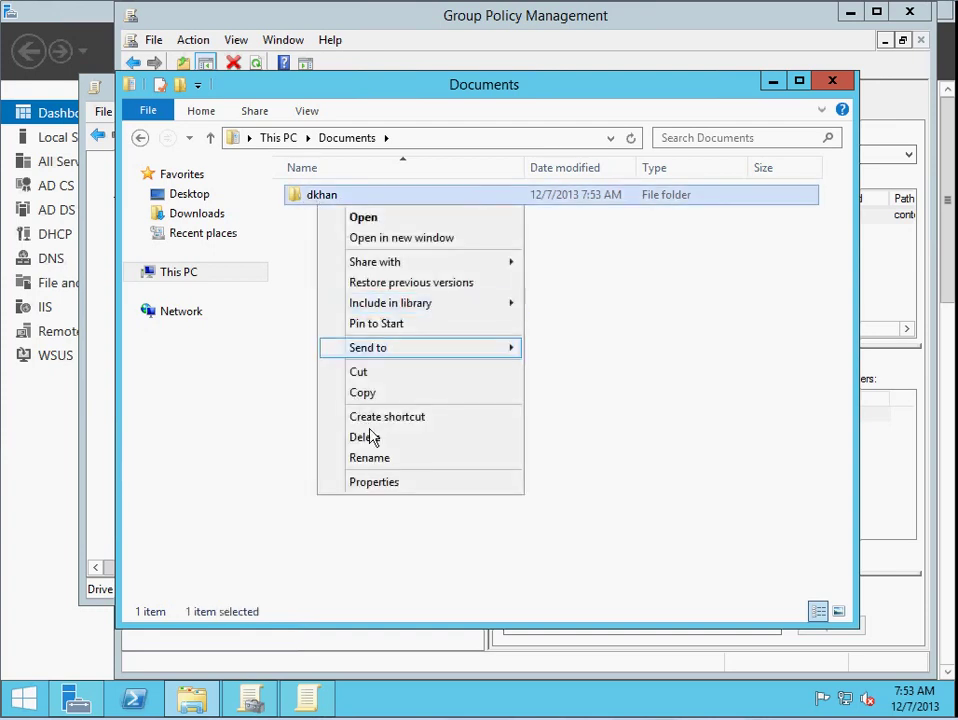
pyautogui.click(384, 484)
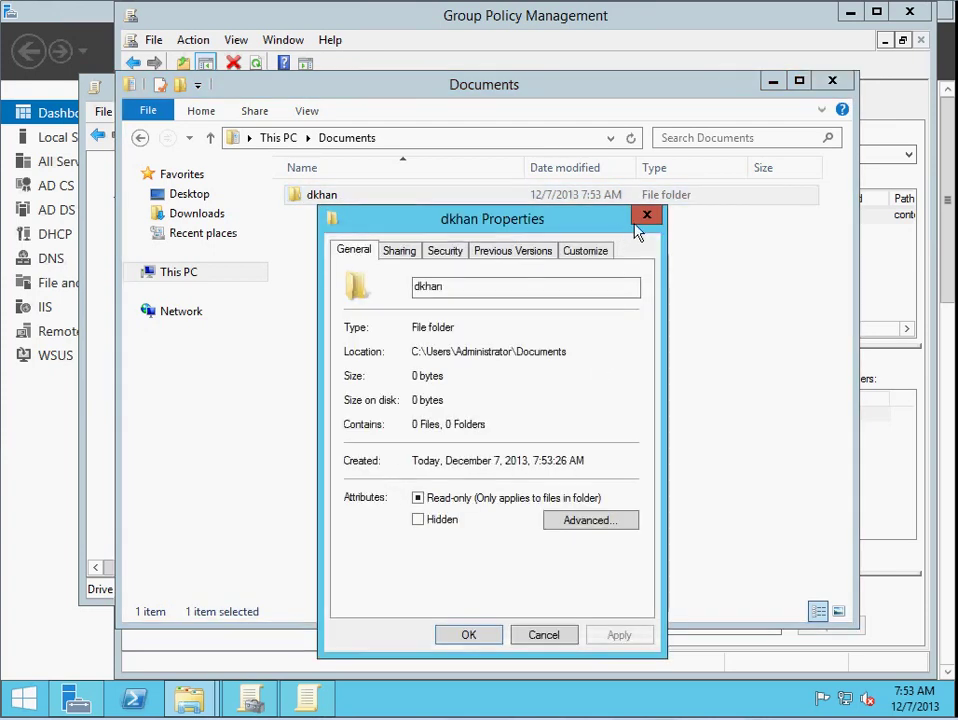
pyautogui.click(647, 215)
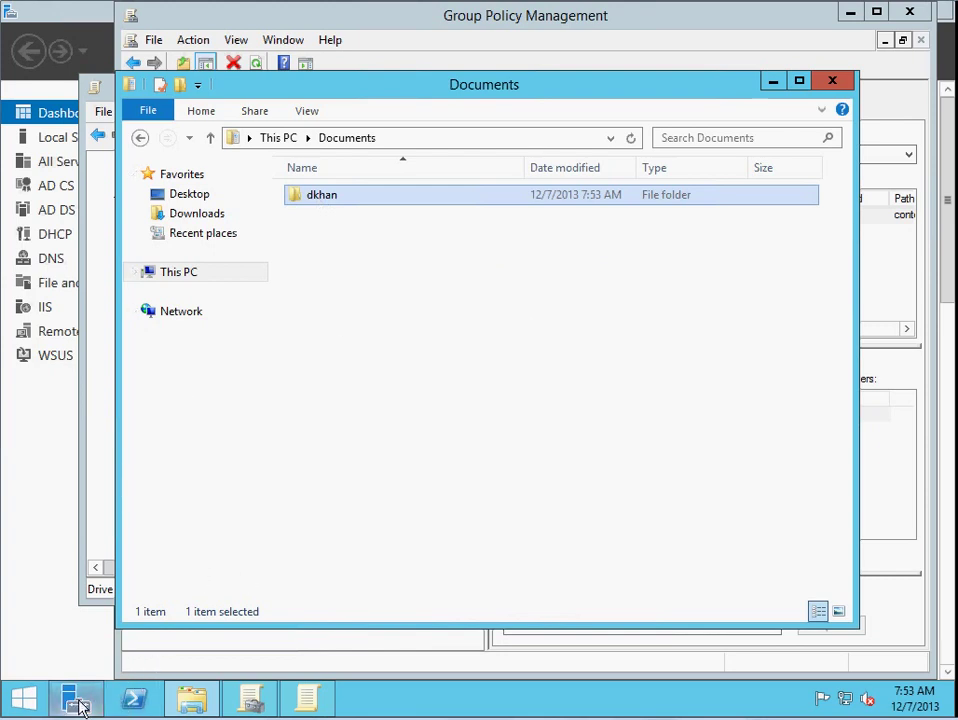
# Launch Active Directory Users and Computers from Server Manager's Tools menu.
pyautogui.moveTo(72, 705)
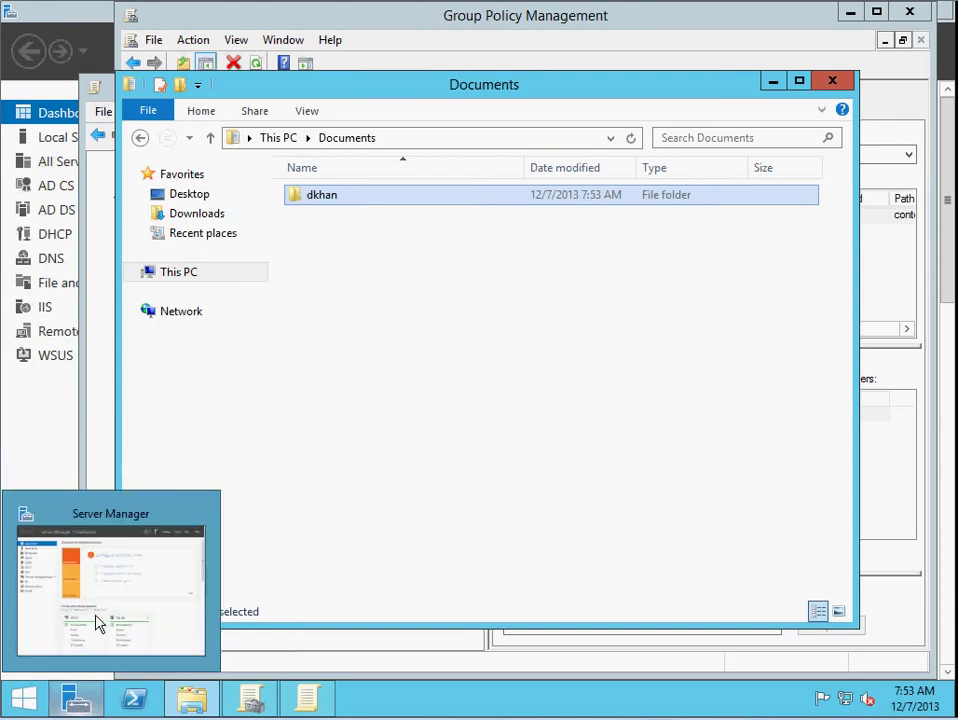
pyautogui.click(84, 655)
pyautogui.click(819, 54)
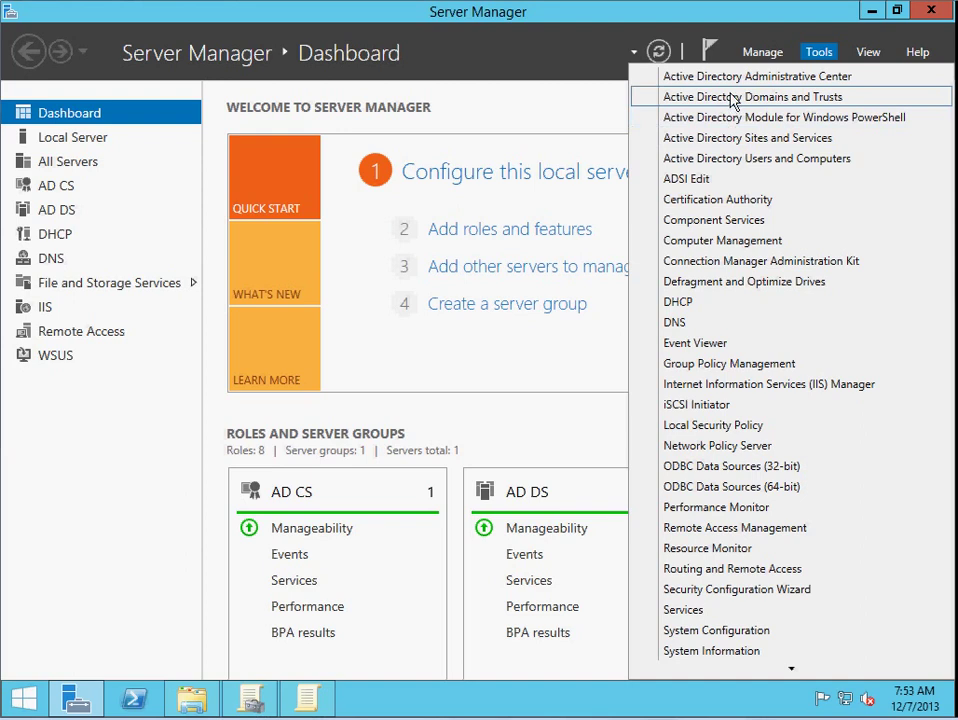
pyautogui.click(738, 158)
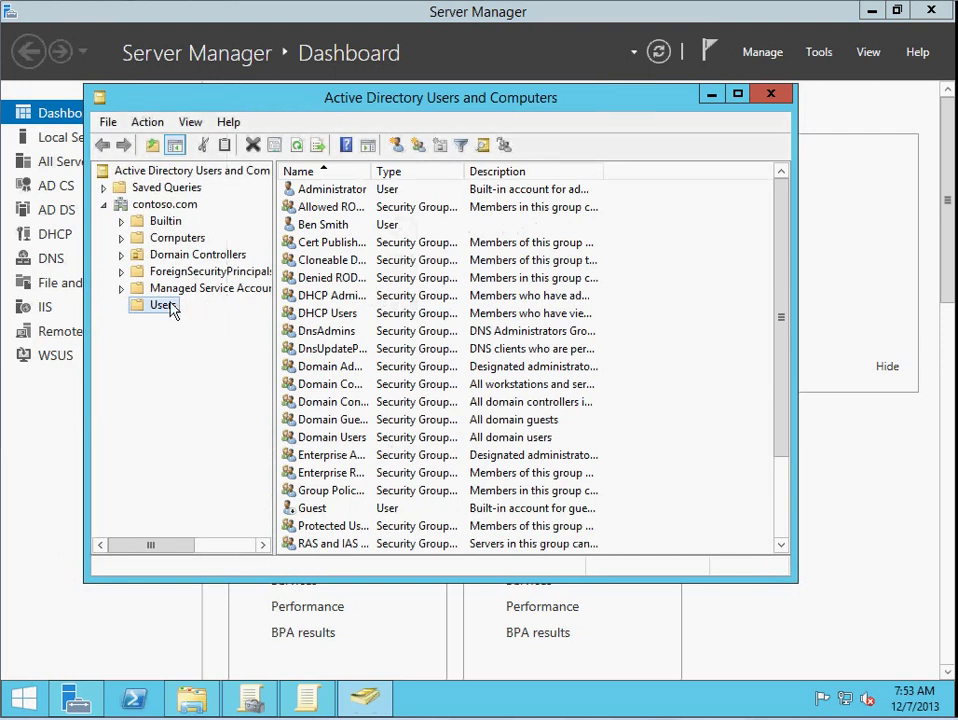
# Start a new user in the Users container, entering first name, last name and logon name.
pyautogui.rightClick(170, 307)
pyautogui.moveTo(250, 358)
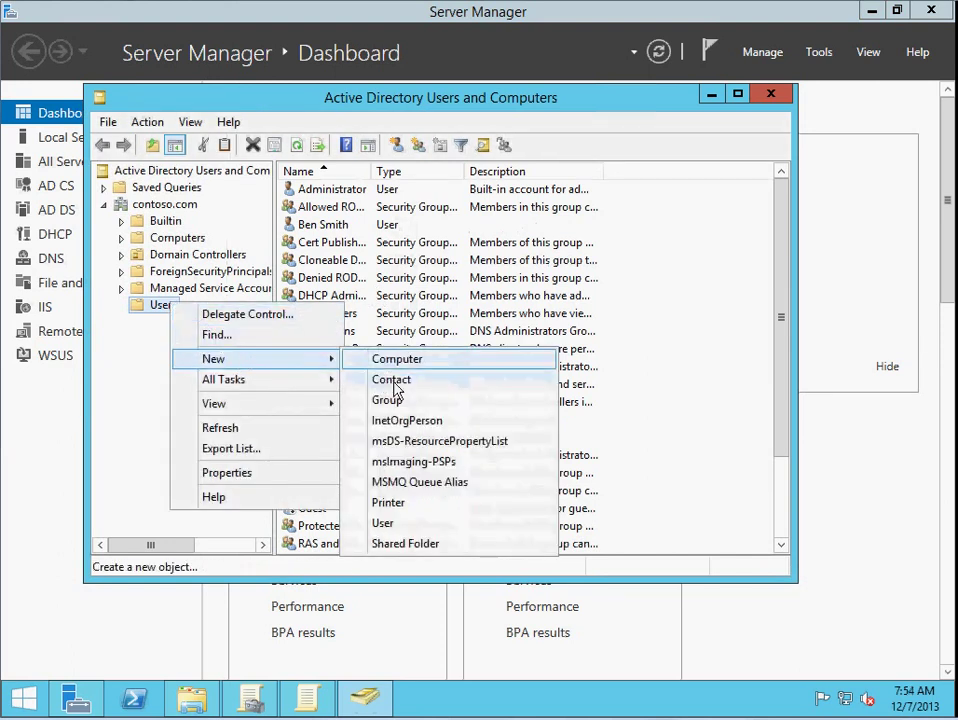
pyautogui.click(384, 523)
pyautogui.click(293, 212)
pyautogui.write('fk')
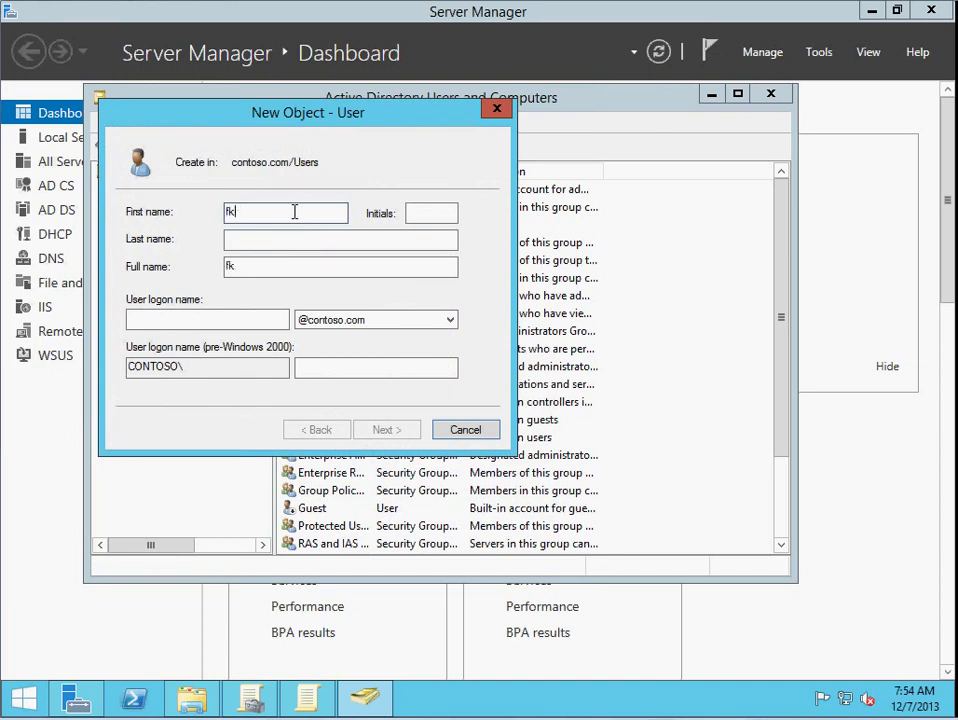
pyautogui.press('Tab')
pyautogui.write('khan')
pyautogui.click(262, 319)
pyautogui.write('dkh')
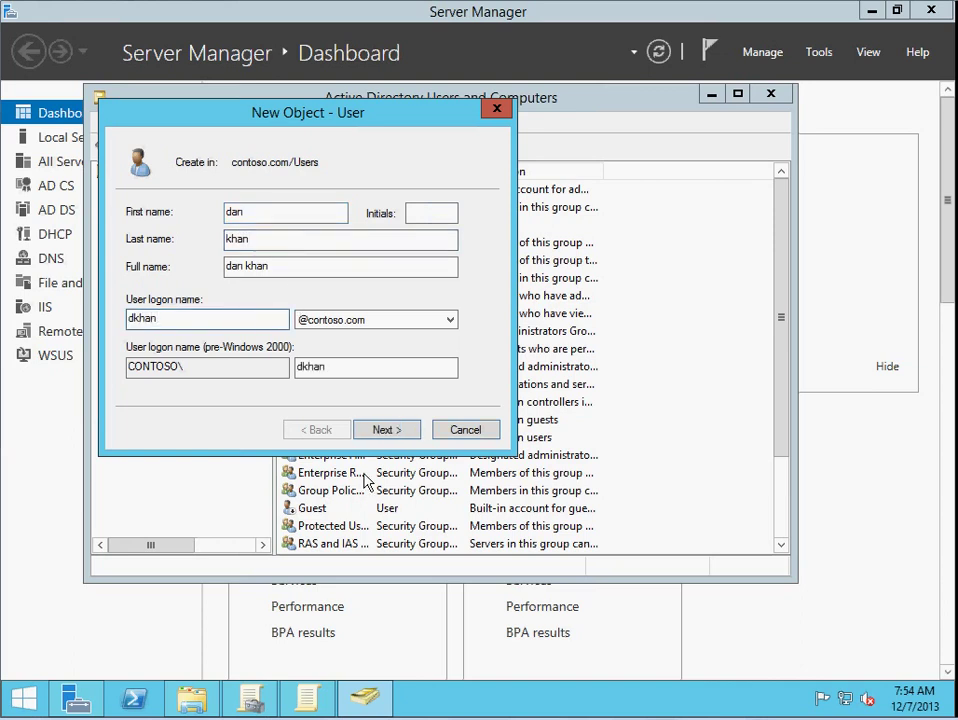
# Set the account password without forcing a change at next logon, and finish creating the user.
pyautogui.click(396, 431)
pyautogui.click(215, 272)
pyautogui.click(265, 216)
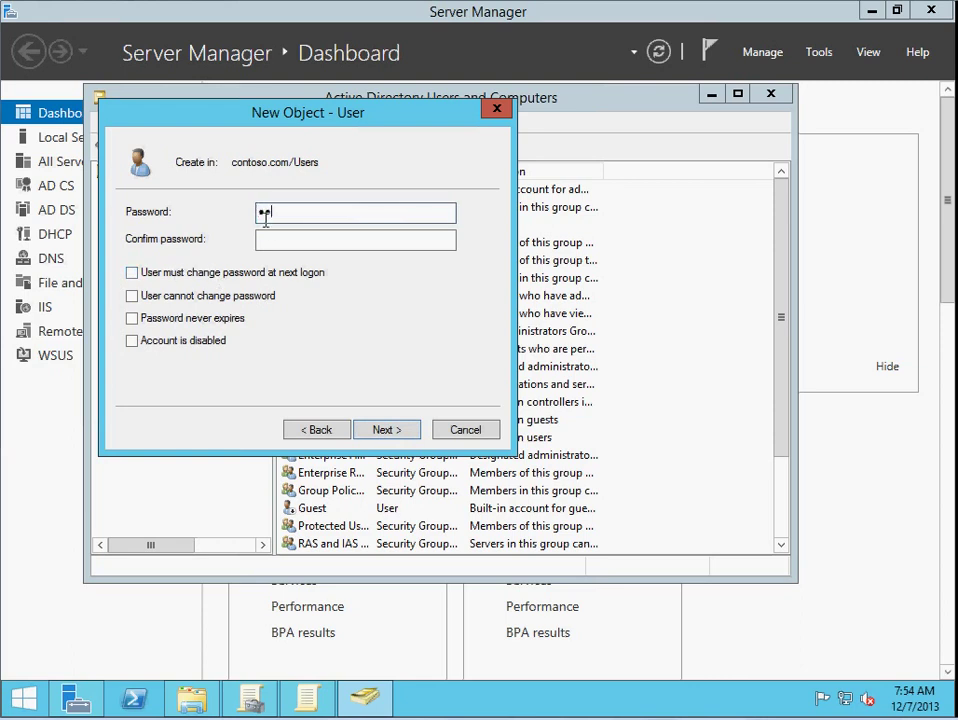
pyautogui.press('Tab')
pyautogui.write('•••••••')
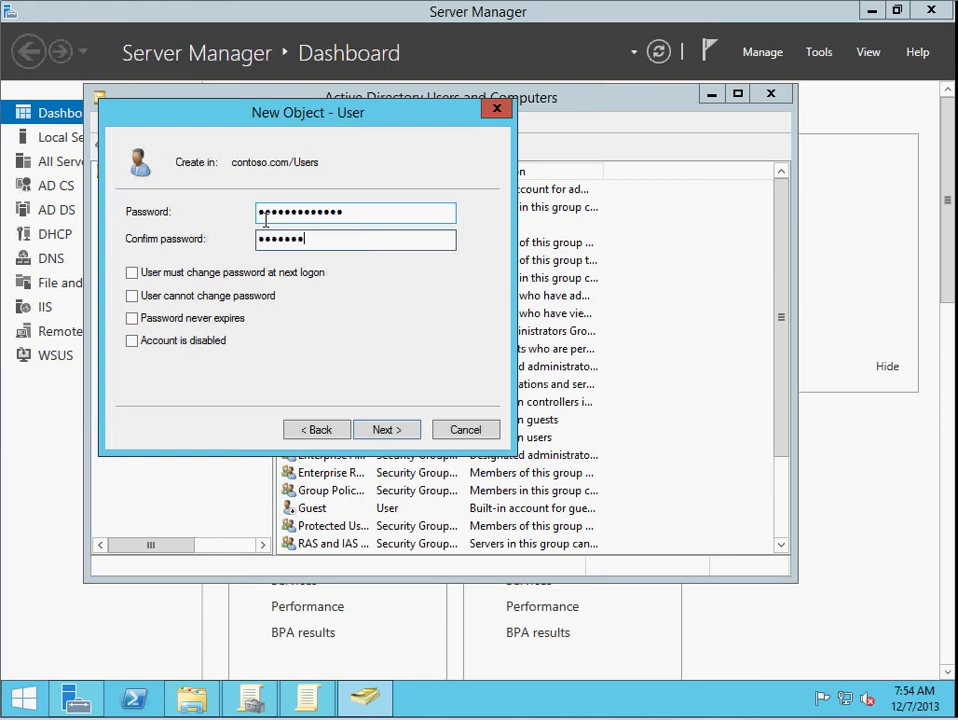
pyautogui.click(390, 430)
pyautogui.click(396, 433)
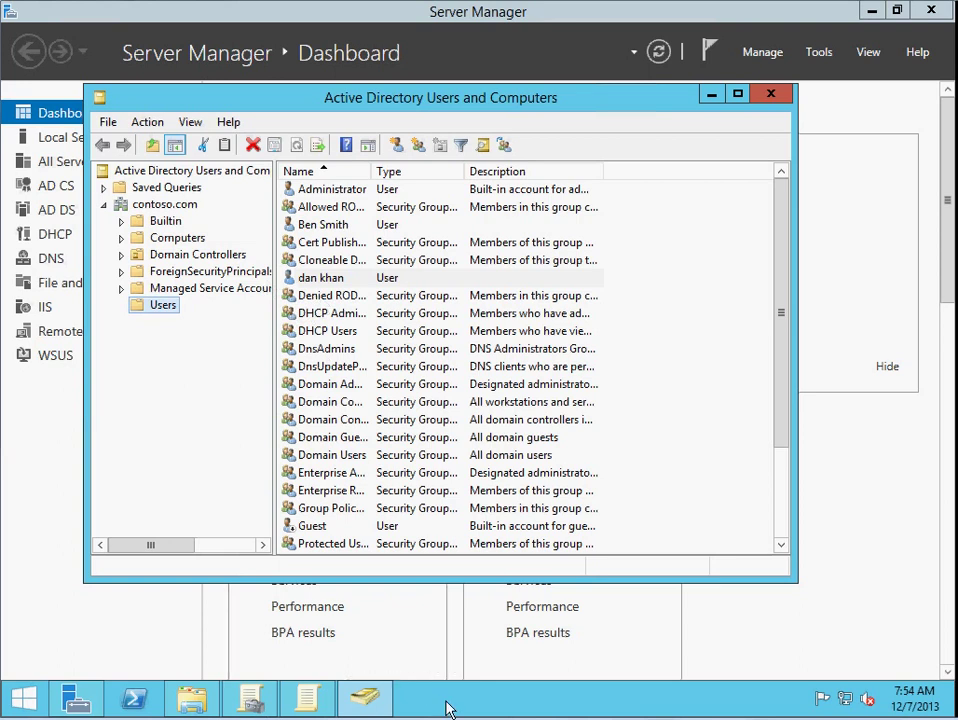
# Return to the desktop and minimize Active Directory Users and Computers to reveal Server Manager.
pyautogui.click(37, 705)
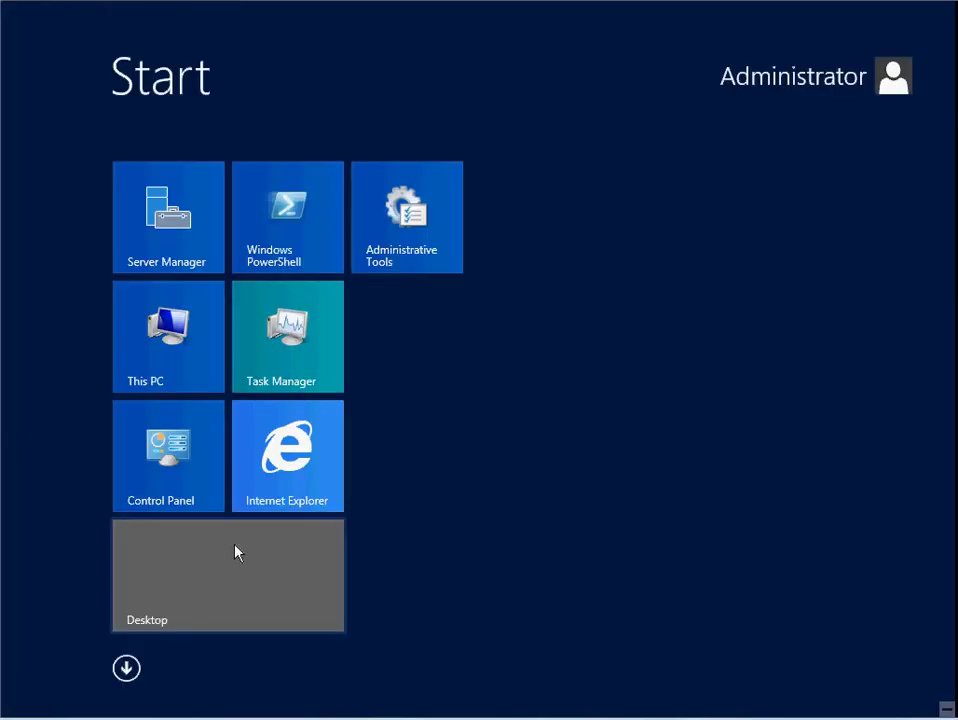
pyautogui.click(208, 565)
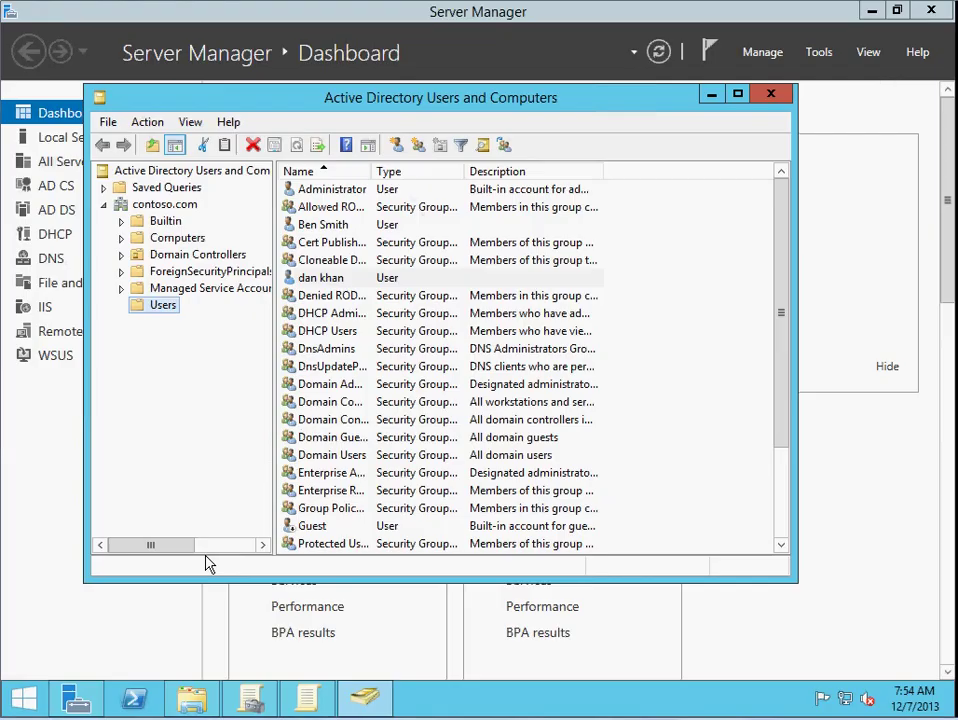
pyautogui.click(870, 566)
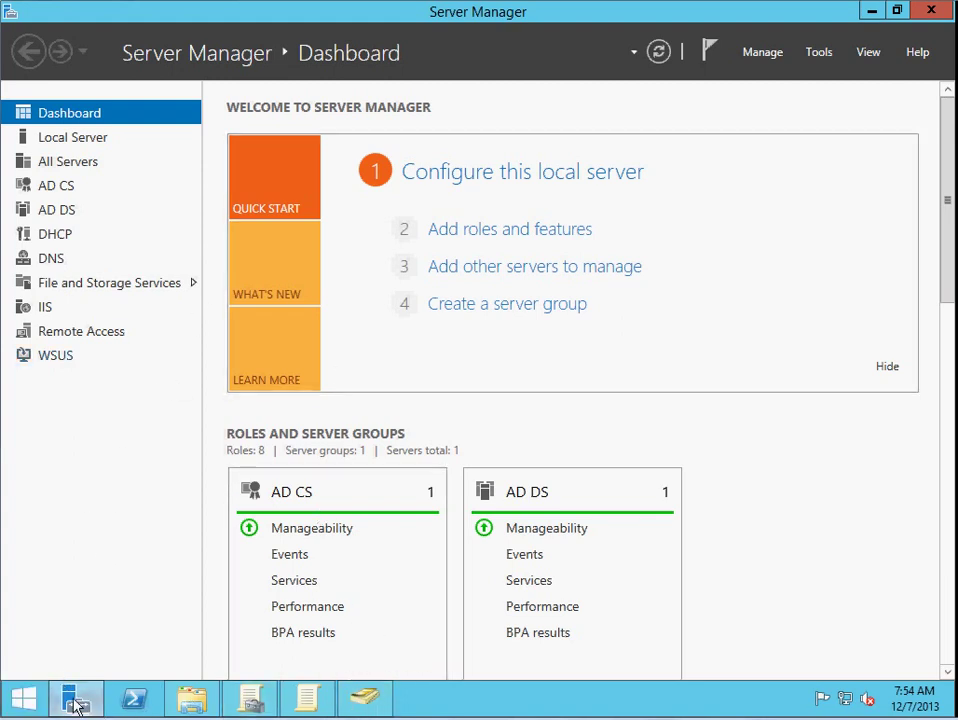
# Enable 'Share this folder' in Advanced Sharing for the user's Documents folder and view its Permissions.
pyautogui.click(197, 706)
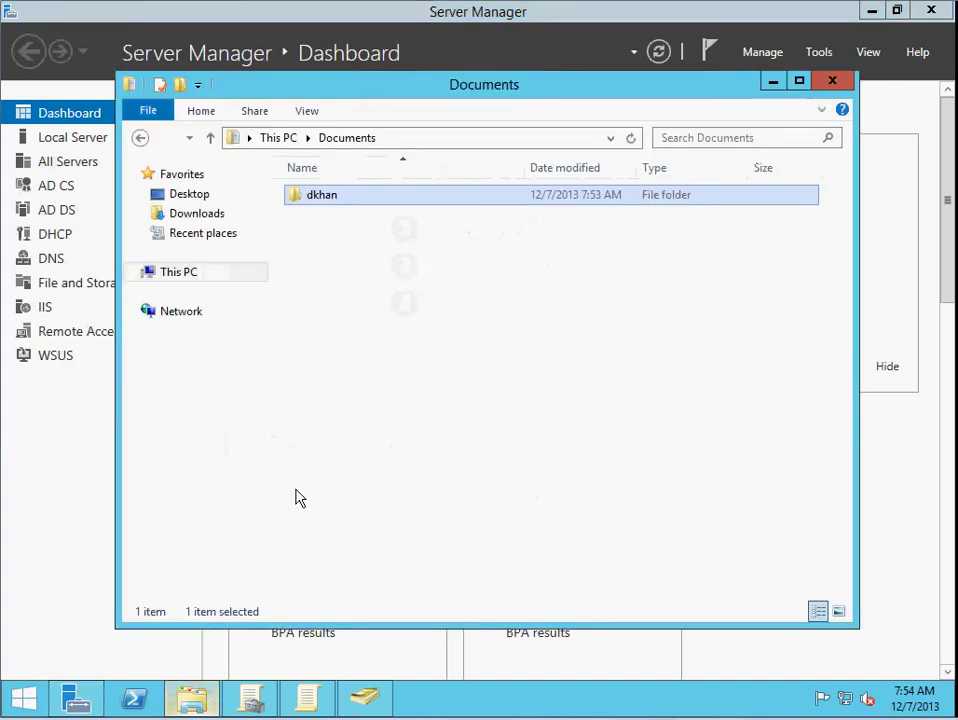
pyautogui.rightClick(319, 204)
pyautogui.click(374, 476)
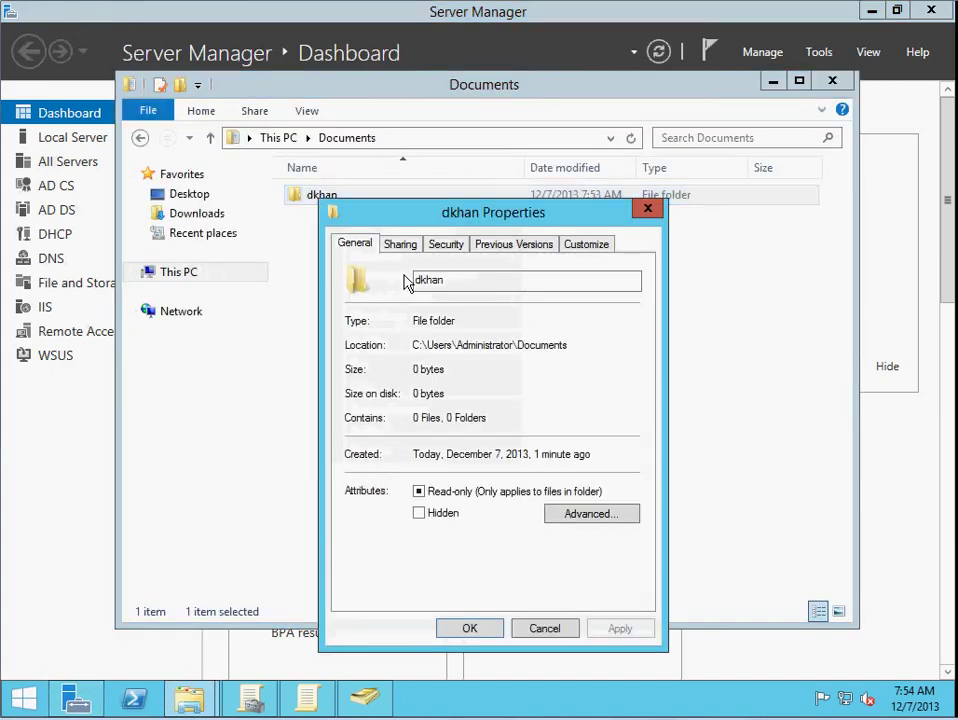
pyautogui.moveTo(400, 220); pyautogui.dragTo(304, 214)
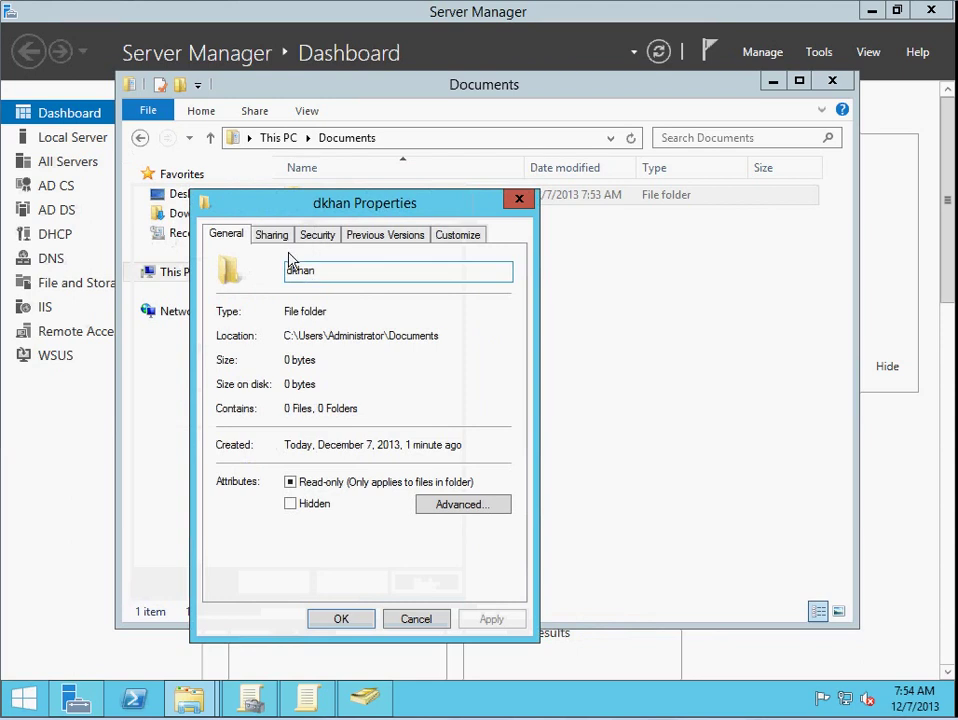
pyautogui.click(278, 242)
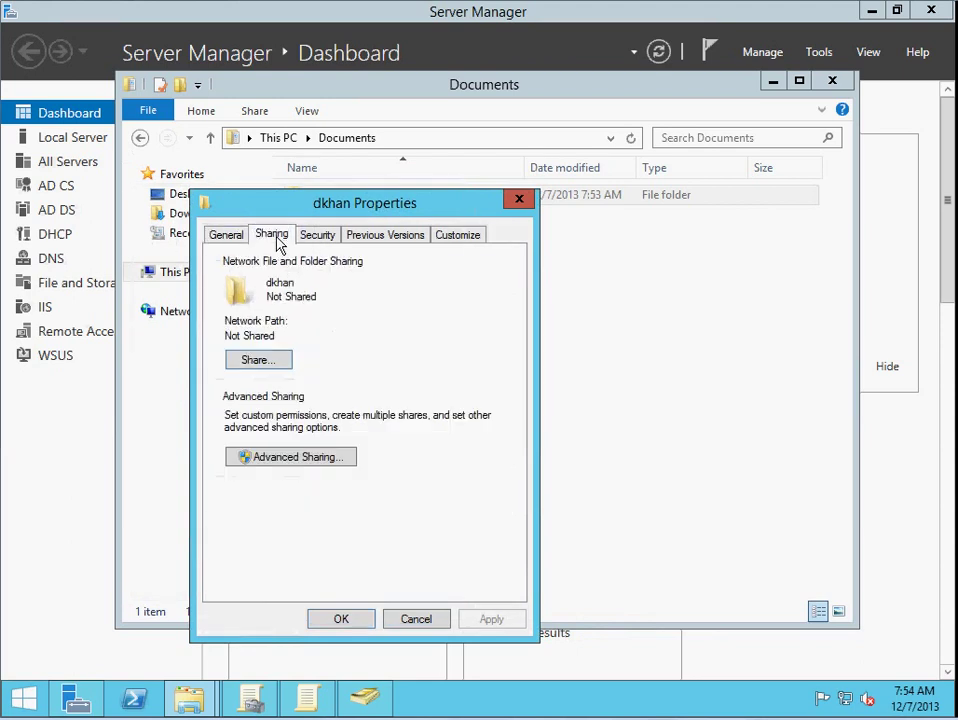
pyautogui.click(295, 458)
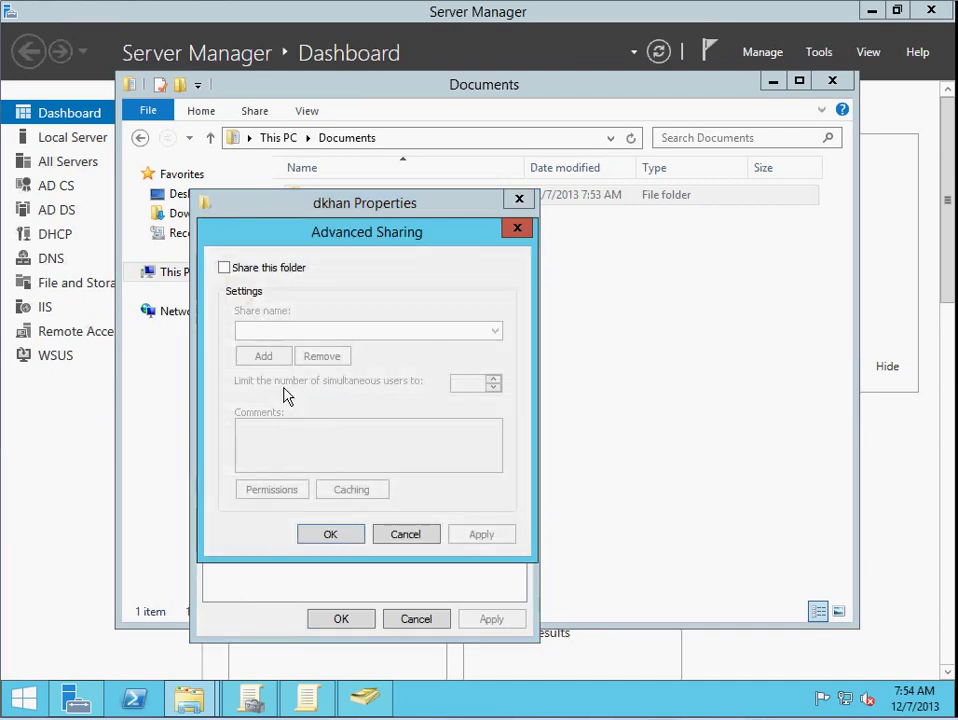
pyautogui.click(246, 268)
pyautogui.click(288, 489)
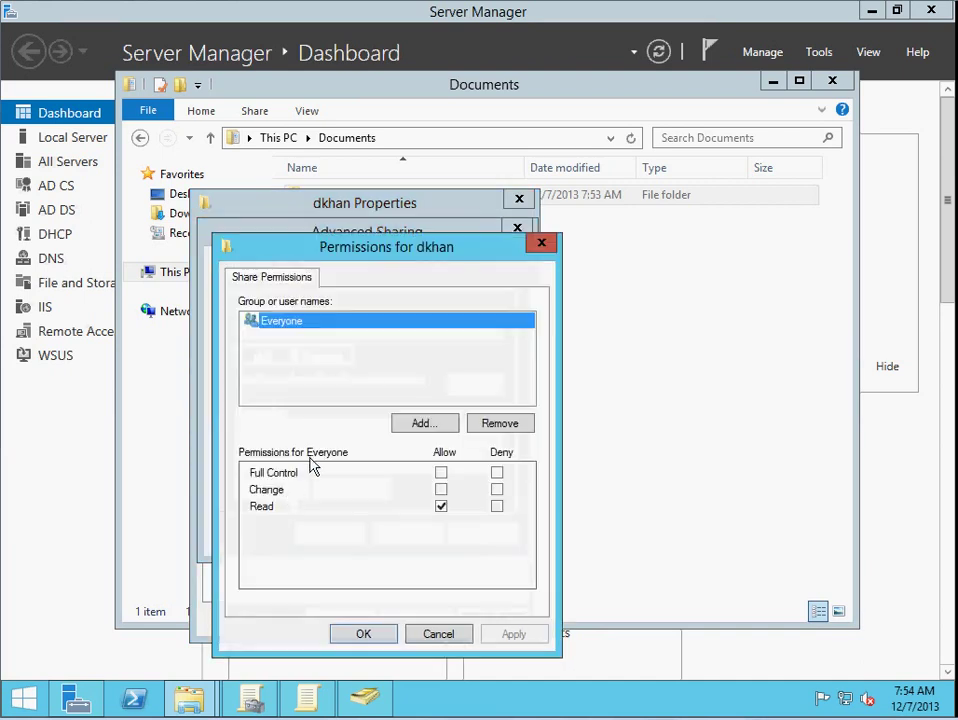
# Remove Everyone from the share permissions and search the directory for names, adding Computers to object types.
pyautogui.click(499, 423)
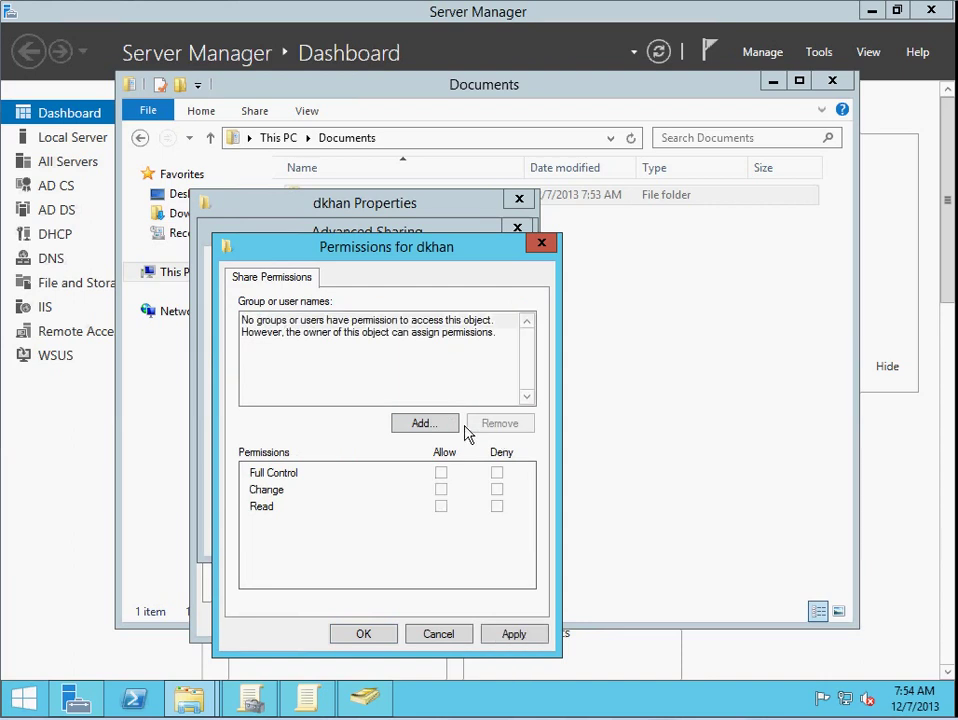
pyautogui.click(405, 424)
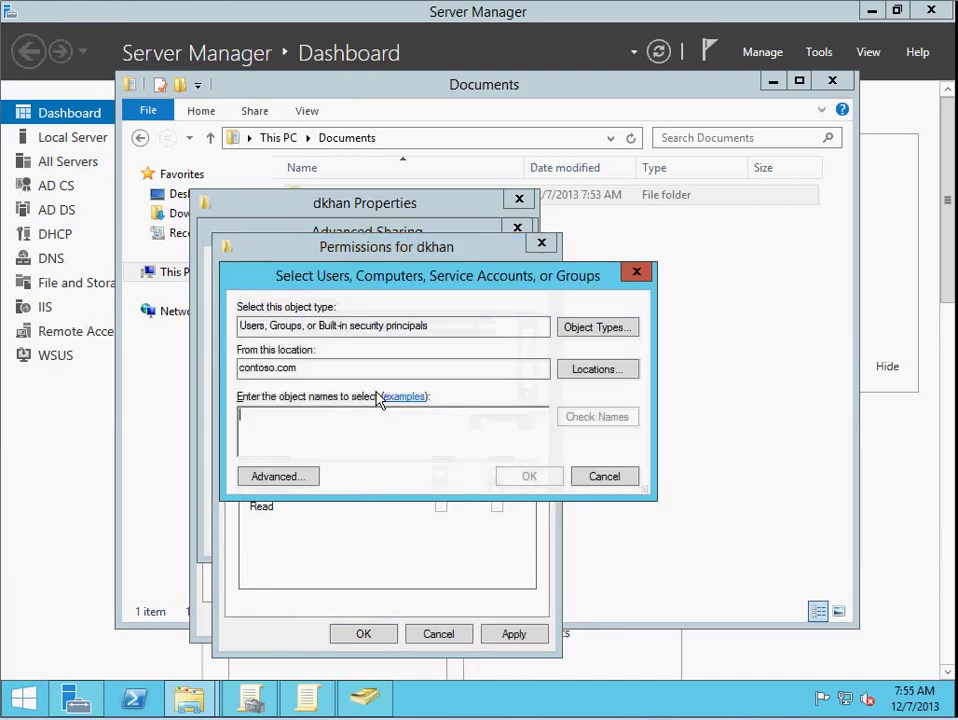
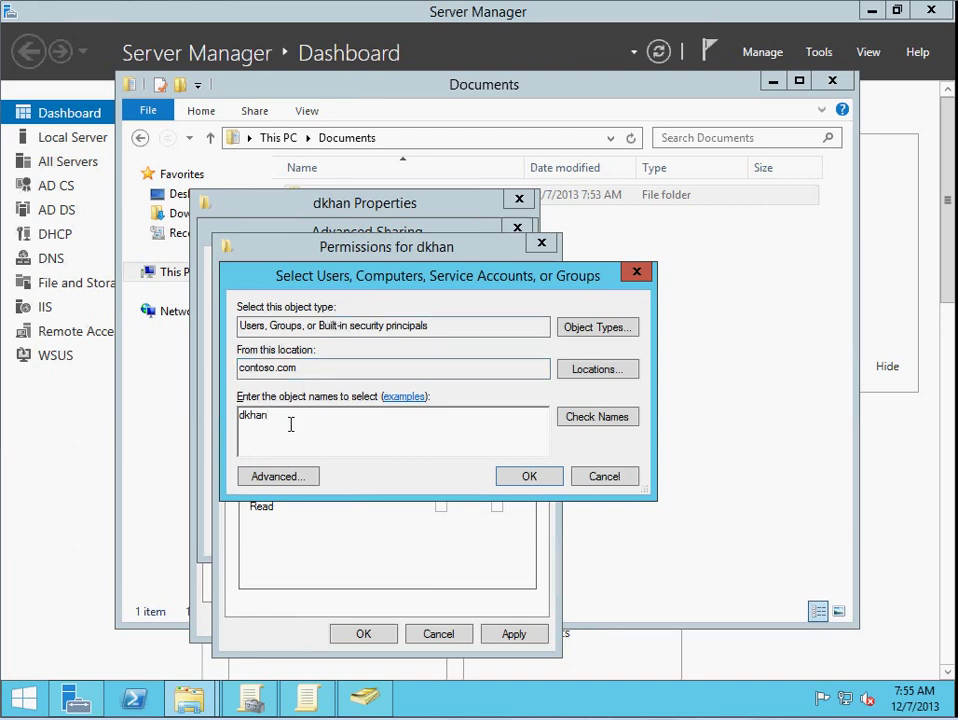
pyautogui.write('admin')
pyautogui.press('Return')
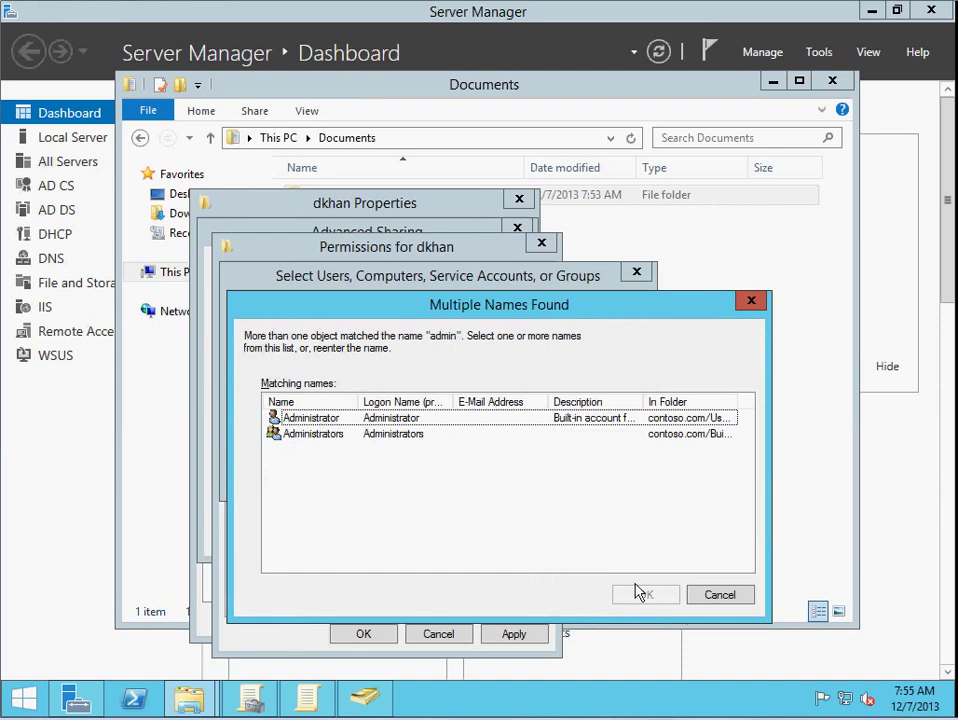
pyautogui.click(718, 597)
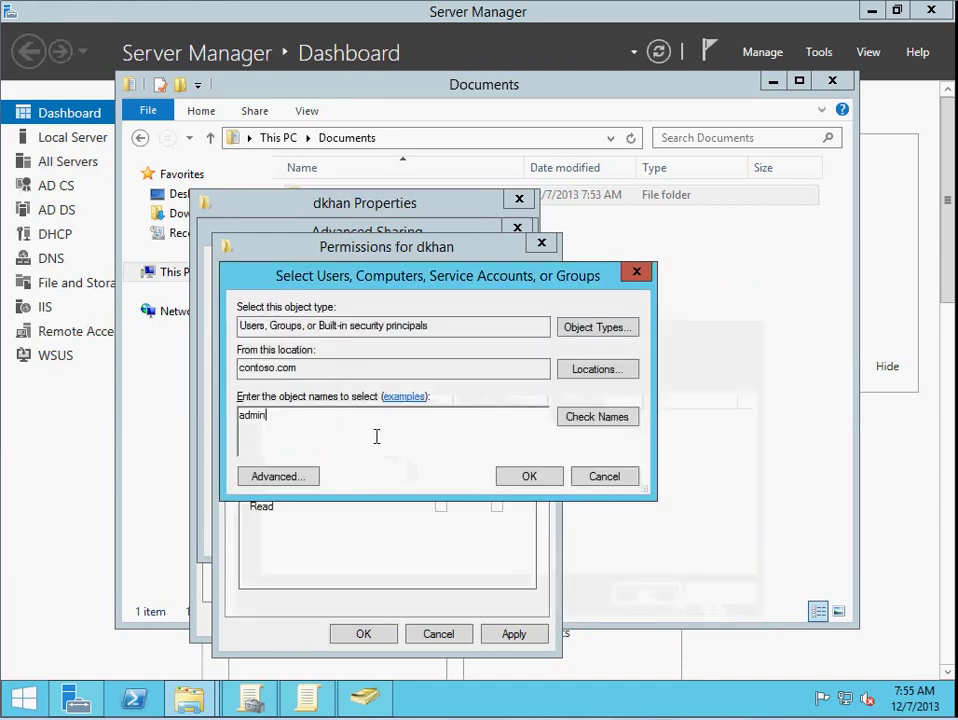
pyautogui.click(597, 328)
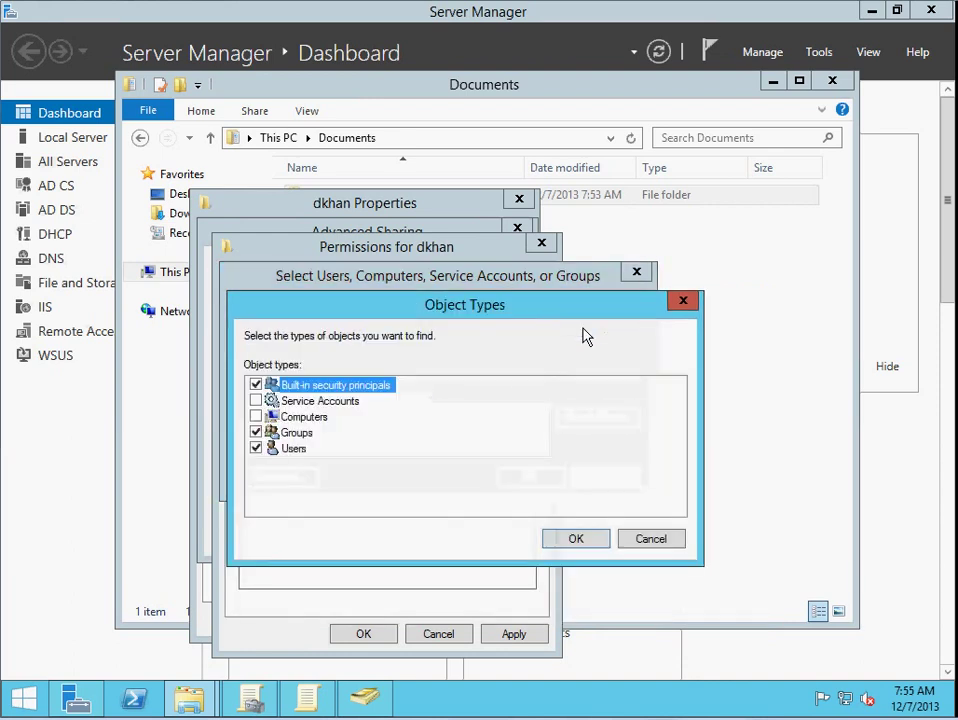
pyautogui.click(256, 417)
pyautogui.click(580, 542)
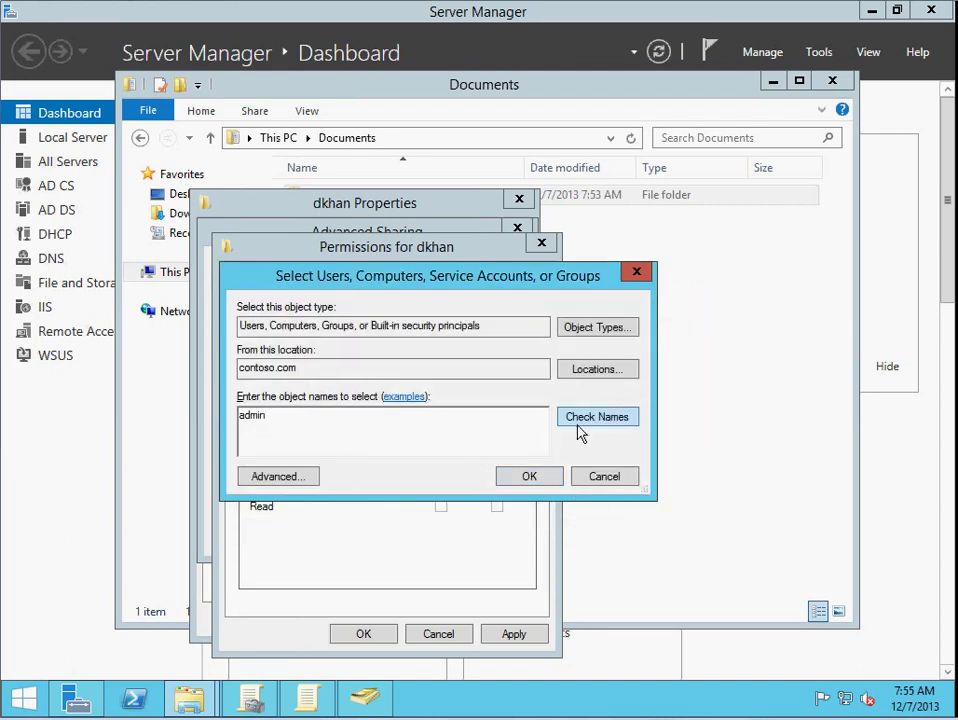
pyautogui.press('Return')
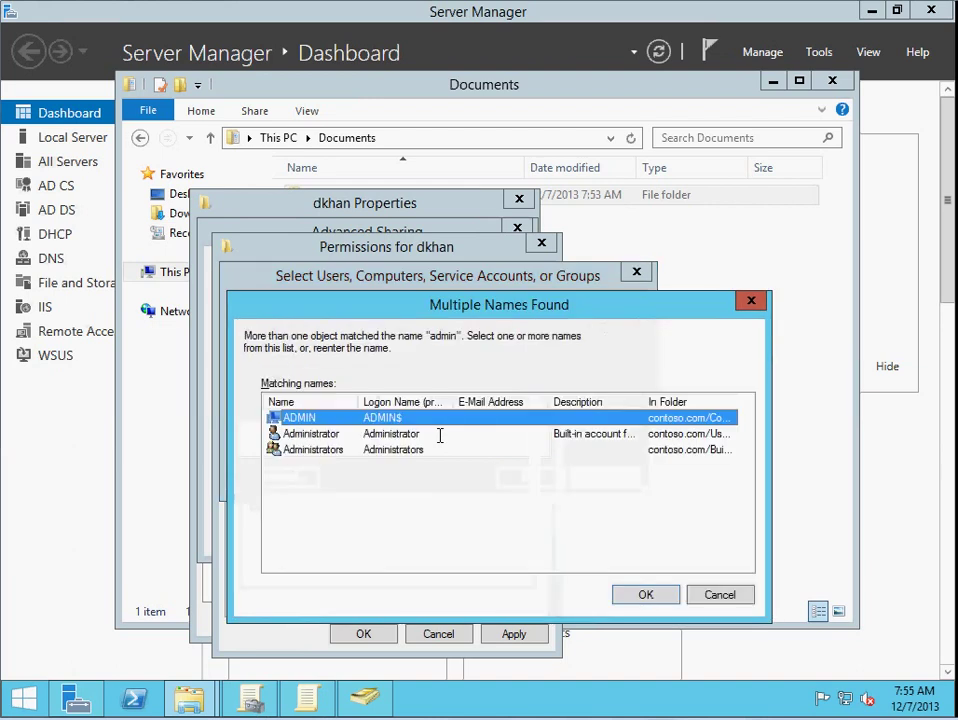
pyautogui.click(712, 594)
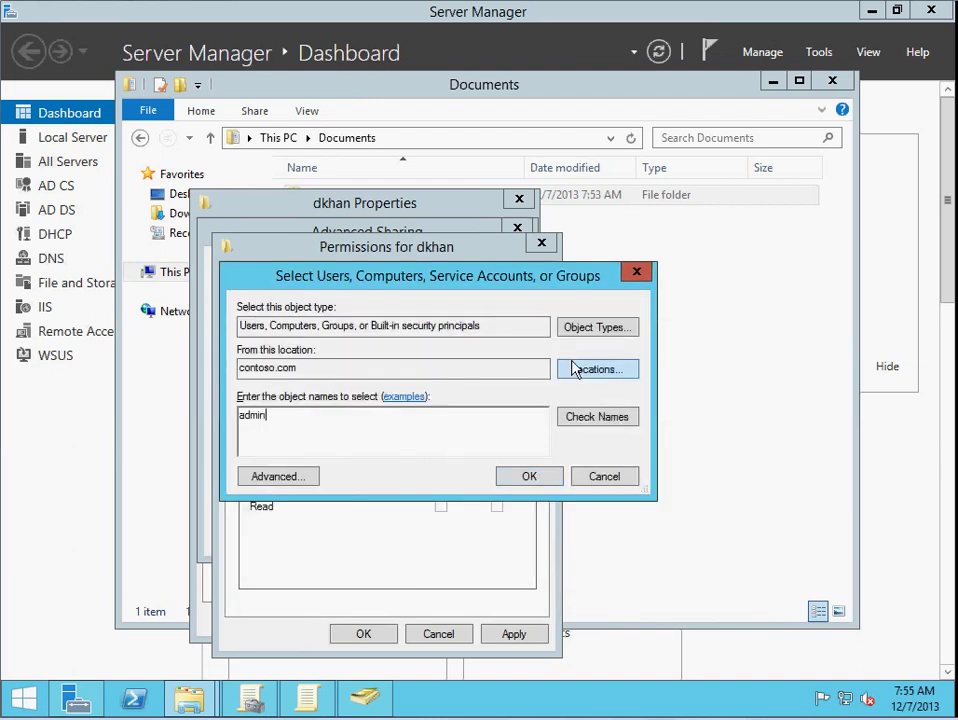
# Add the user's account to the share with Full Control allowed, then apply and confirm.
pyautogui.moveTo(261, 434); pyautogui.dragTo(200, 427)
pyautogui.press('Return')
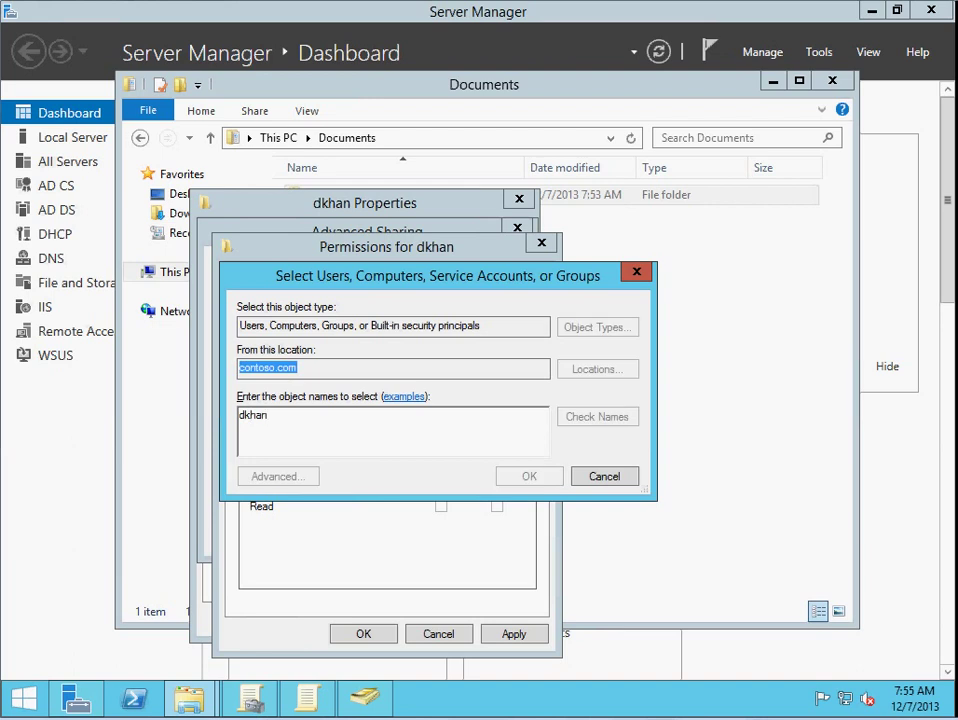
pyautogui.click(441, 473)
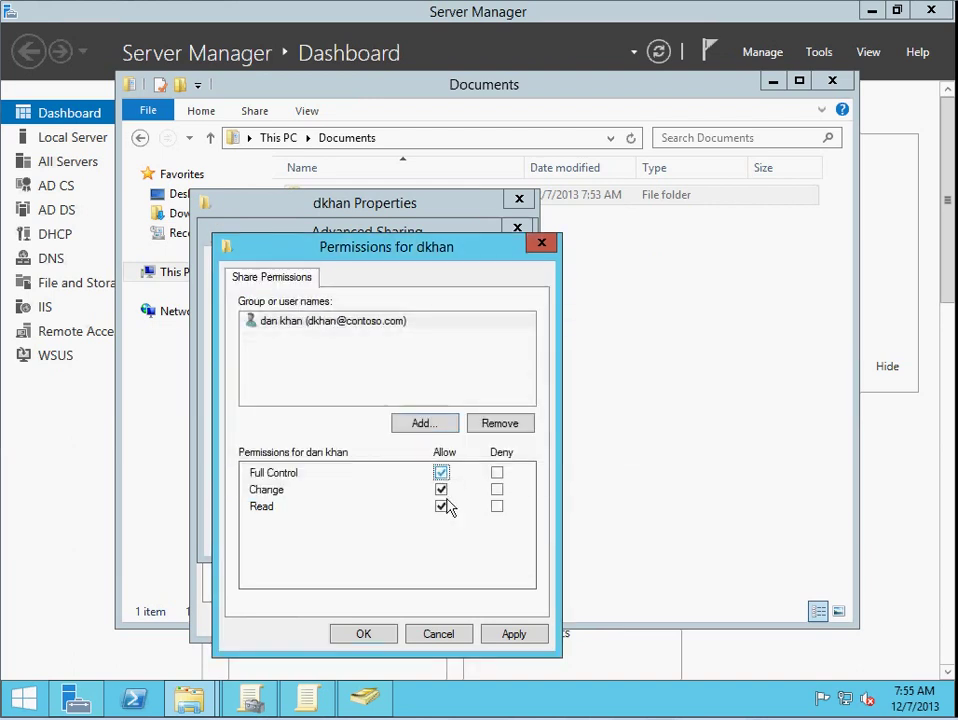
pyautogui.click(512, 635)
pyautogui.click(383, 636)
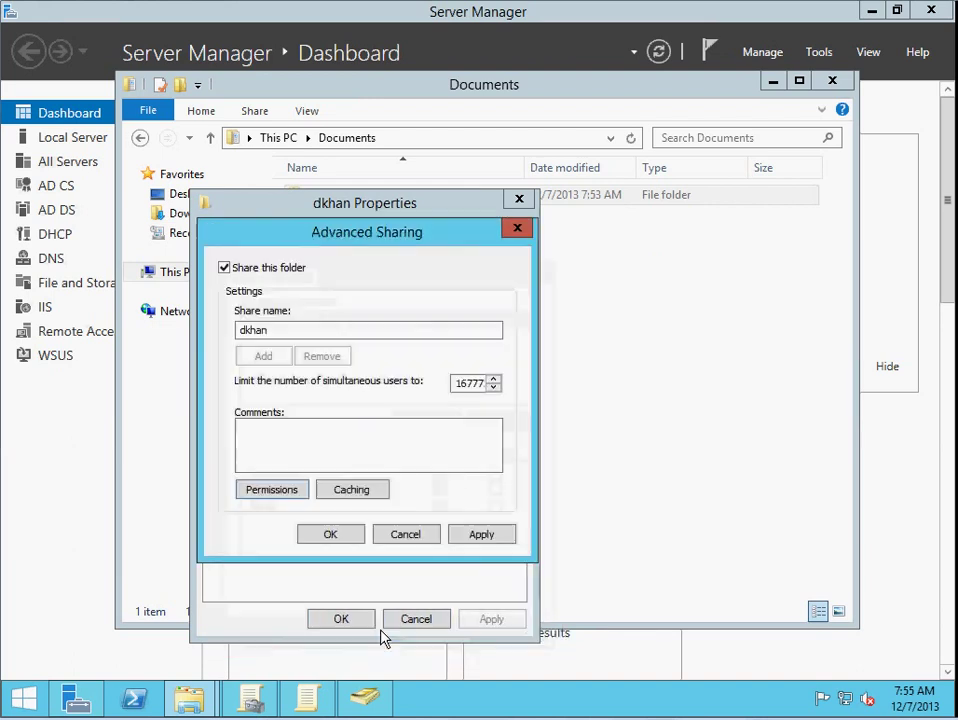
# Apply the Advanced Sharing settings and copy the folder's network path.
pyautogui.click(485, 535)
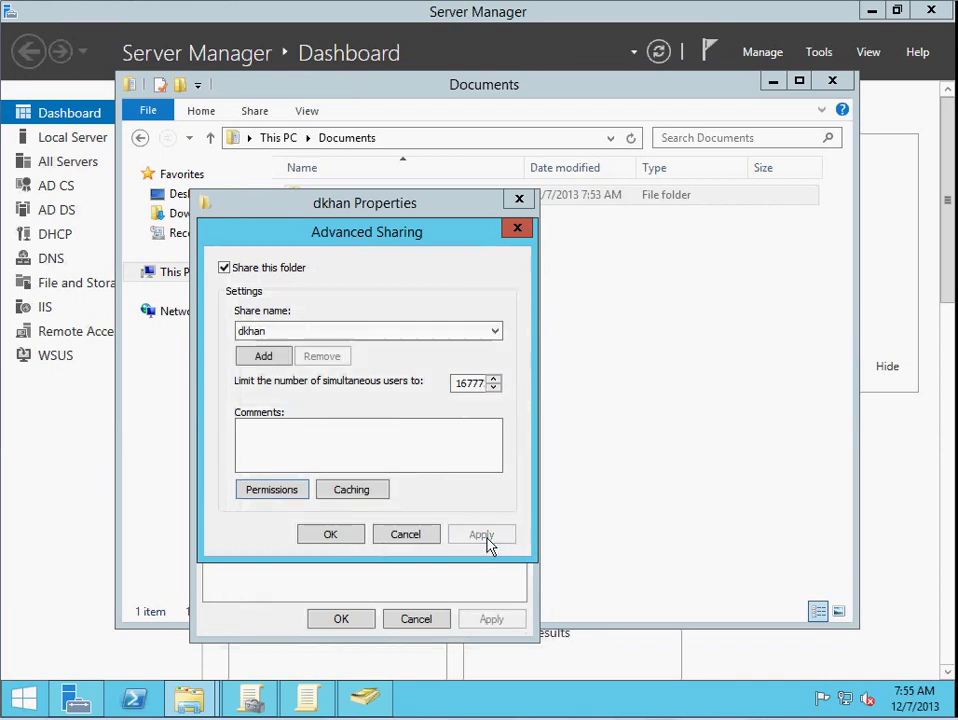
pyautogui.click(345, 540)
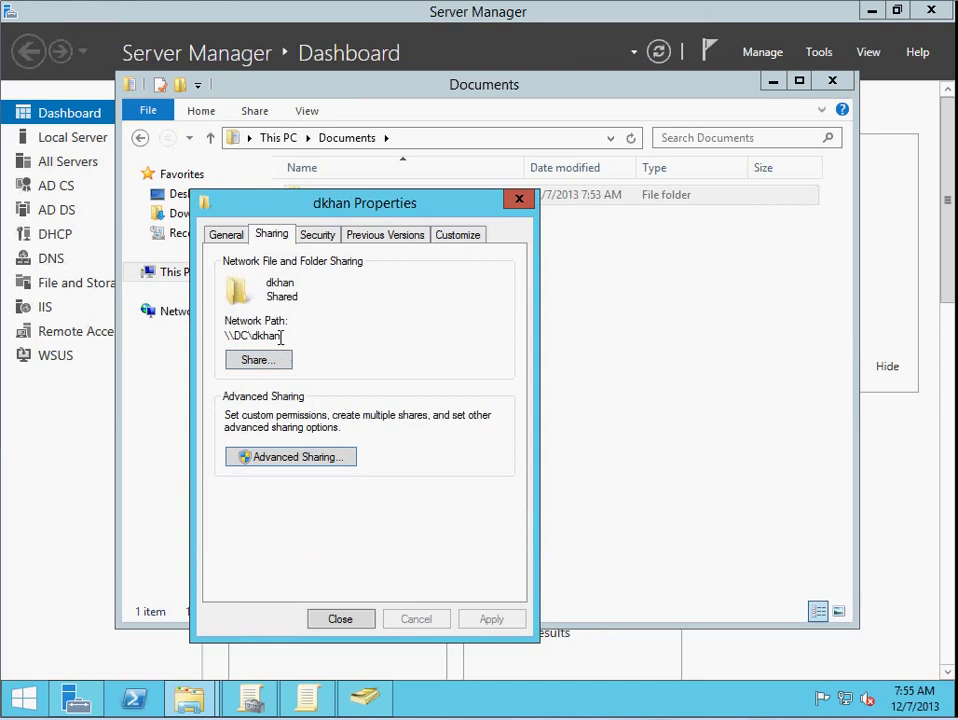
pyautogui.doubleClick(229, 337)
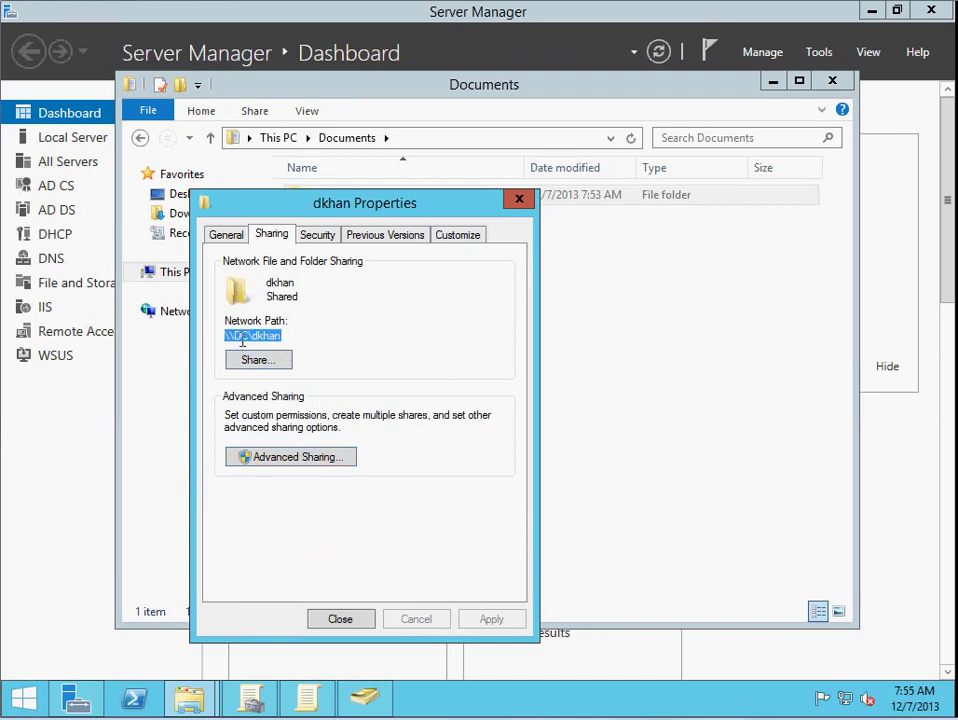
pyautogui.rightClick(242, 342)
pyautogui.click(289, 393)
# On the Security tab, add the user's account with Full control allowed, apply, and close Properties.
pyautogui.click(316, 236)
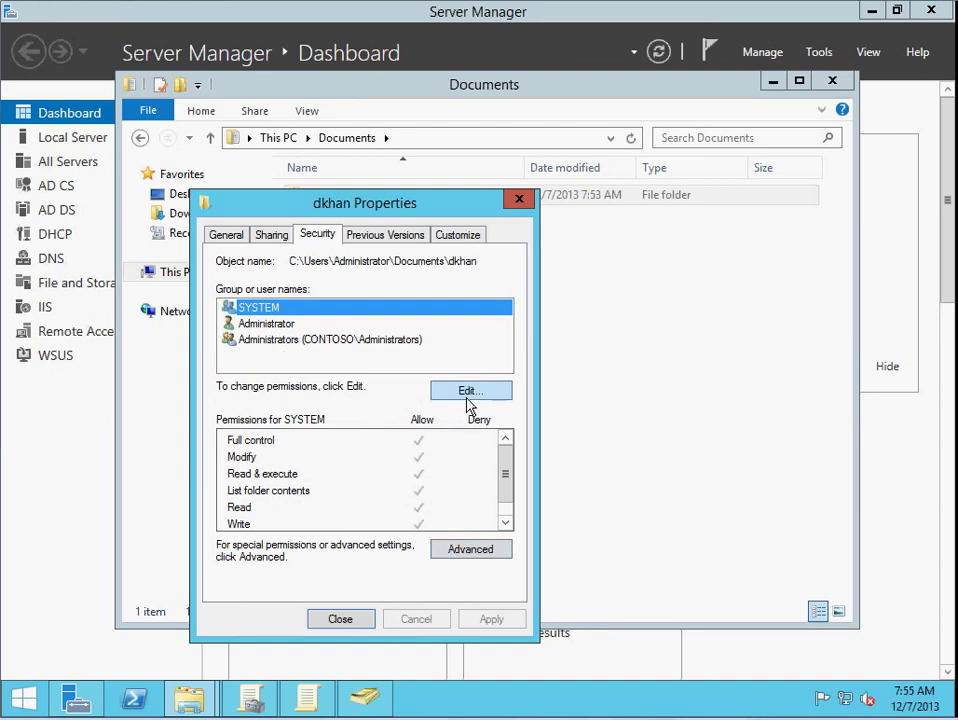
pyautogui.click(468, 393)
pyautogui.click(436, 484)
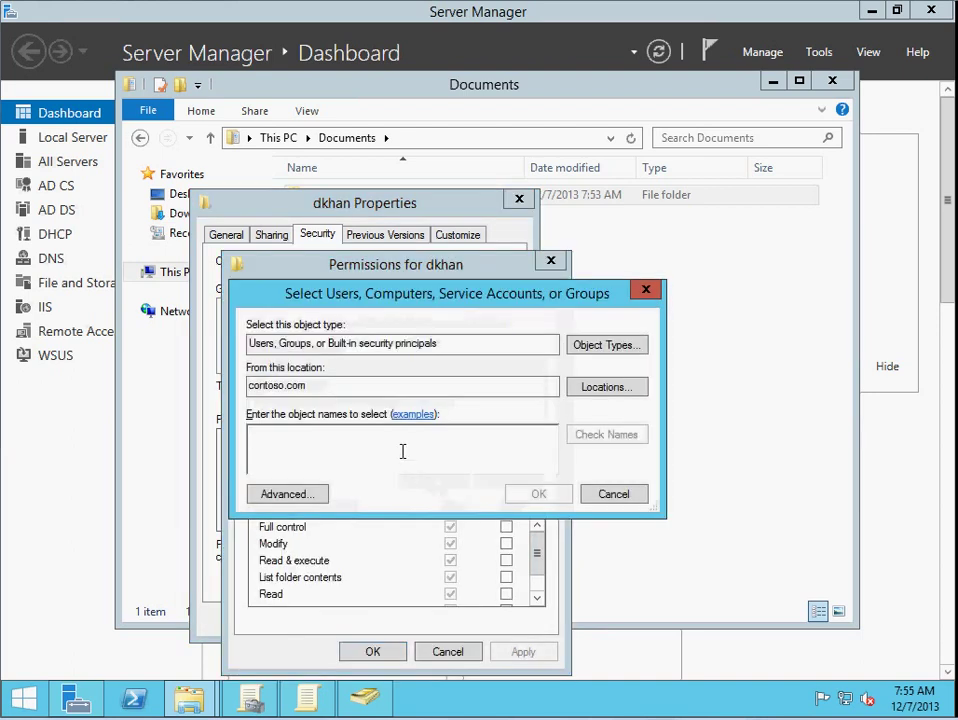
pyautogui.hotkey('alt', 'k')
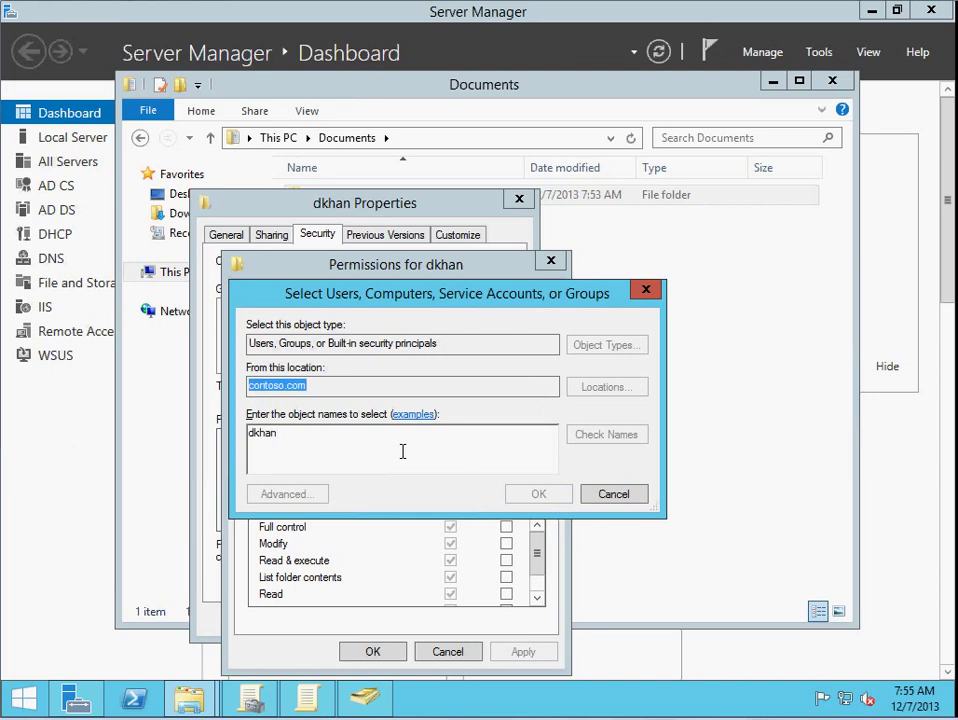
pyautogui.press('Return')
pyautogui.click(450, 527)
pyautogui.click(515, 655)
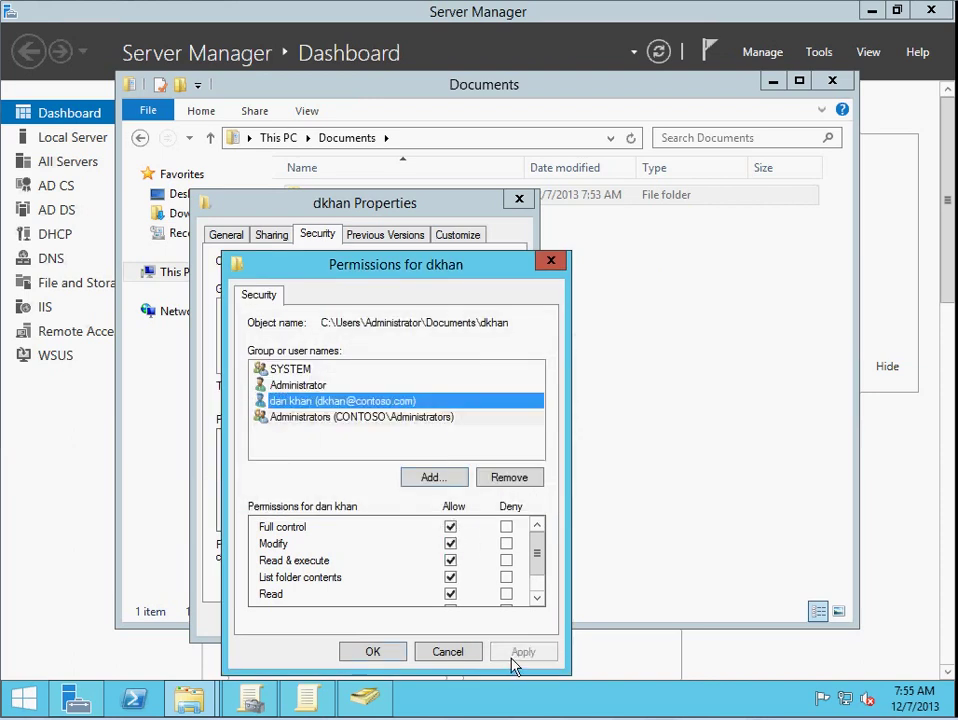
pyautogui.click(396, 648)
pyautogui.click(370, 620)
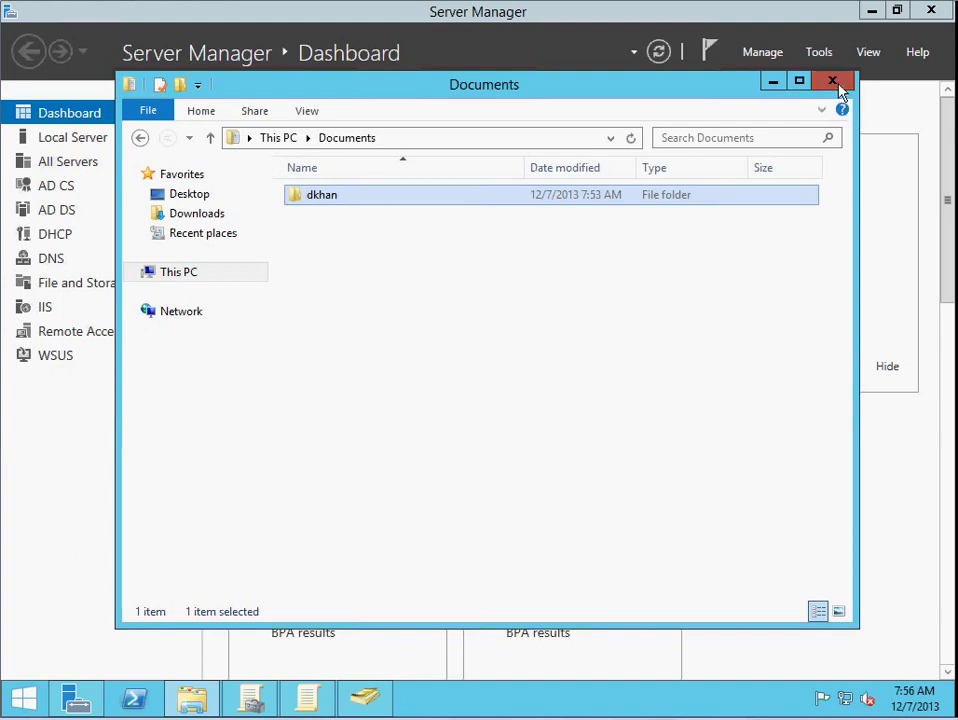
# Bring the policy editor forward and create a new Mapped Drive under user Drive Maps.
pyautogui.click(251, 700)
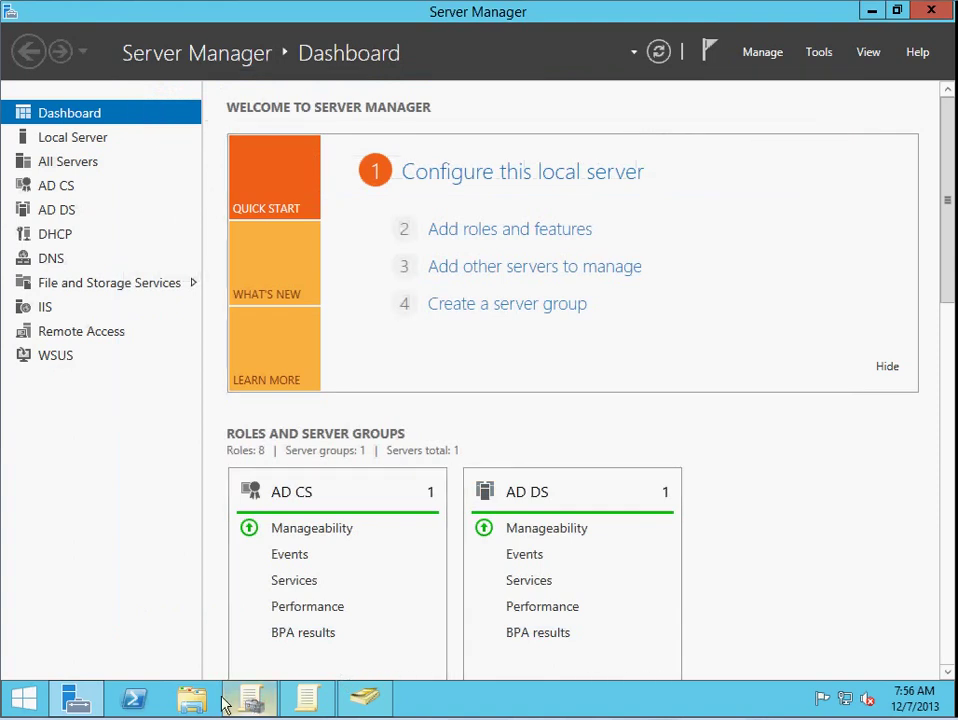
pyautogui.click(251, 700)
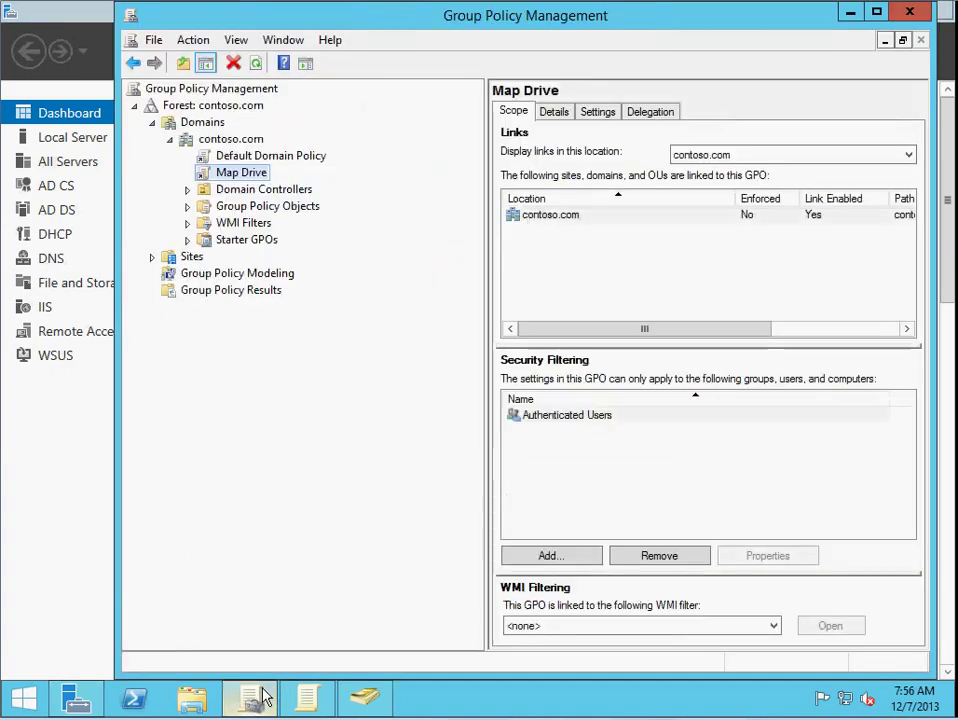
pyautogui.click(314, 703)
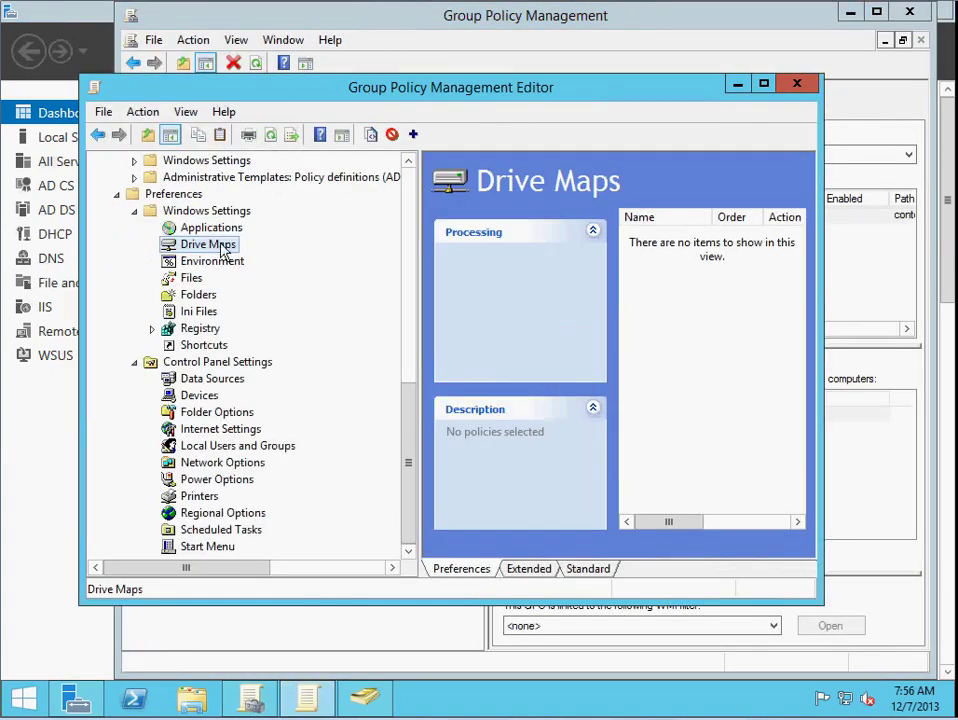
pyautogui.rightClick(218, 248)
pyautogui.moveTo(268, 262)
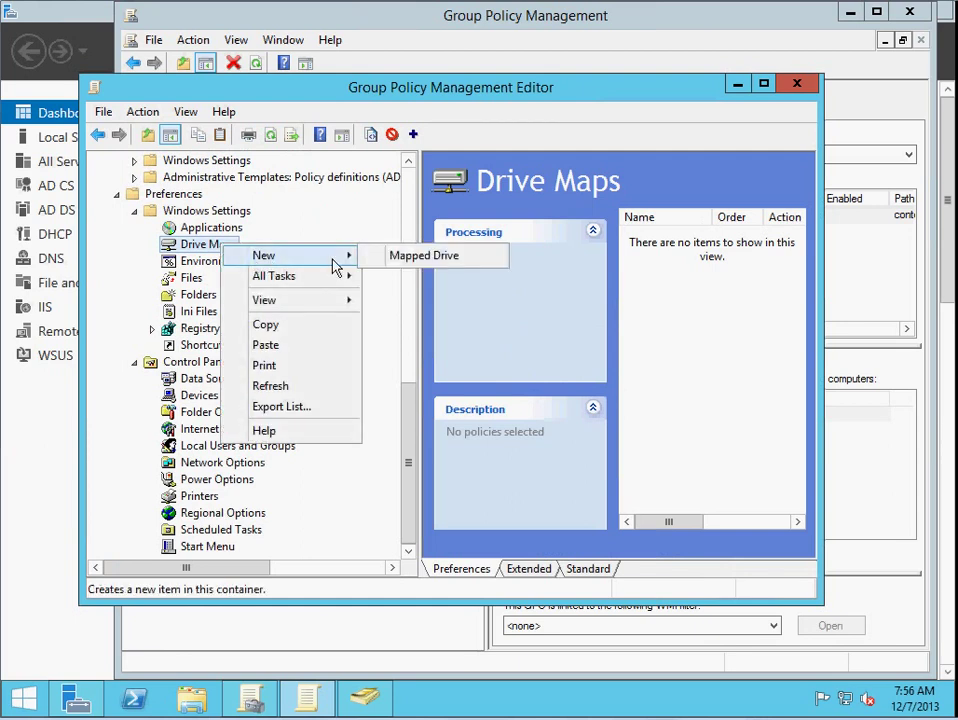
pyautogui.click(405, 265)
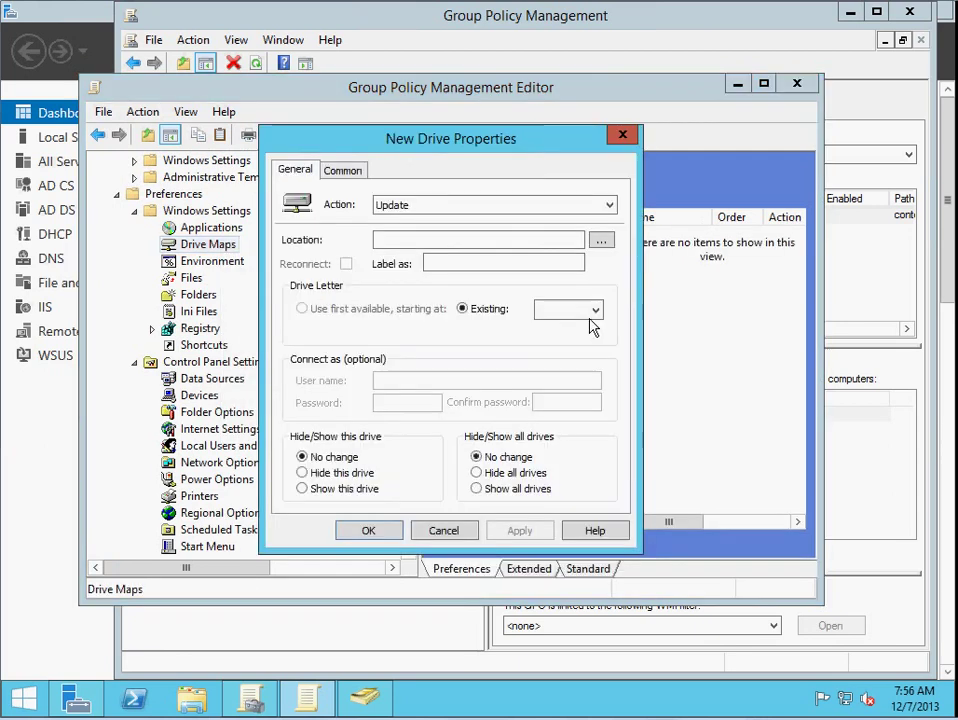
# Set Action to Create, paste the share path, enable Reconnect, label P, use letter P, and apply.
pyautogui.click(430, 207)
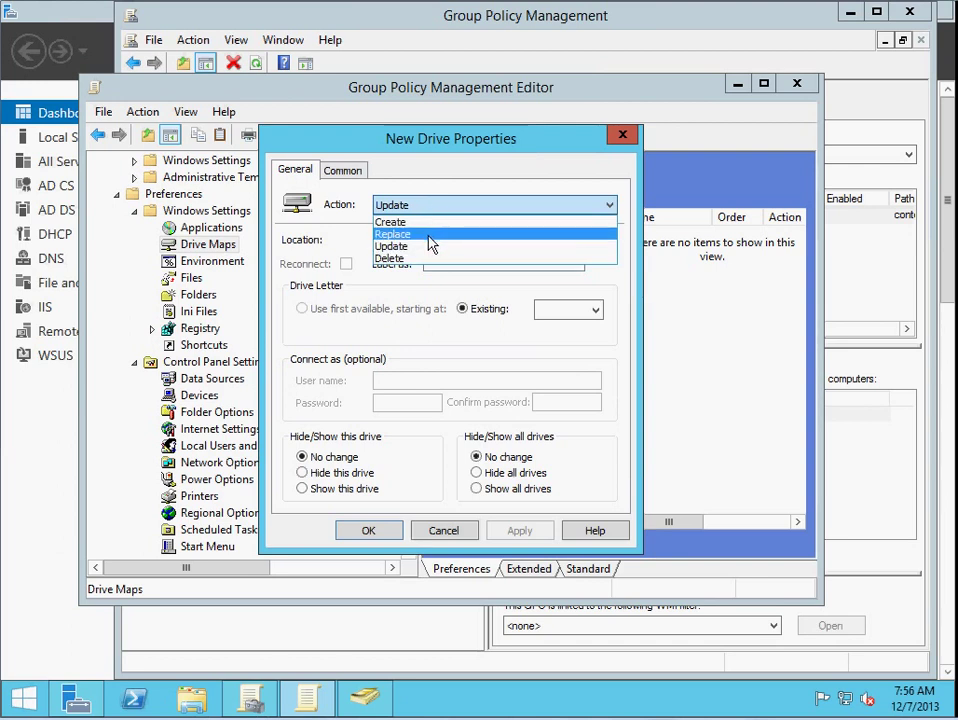
pyautogui.click(420, 223)
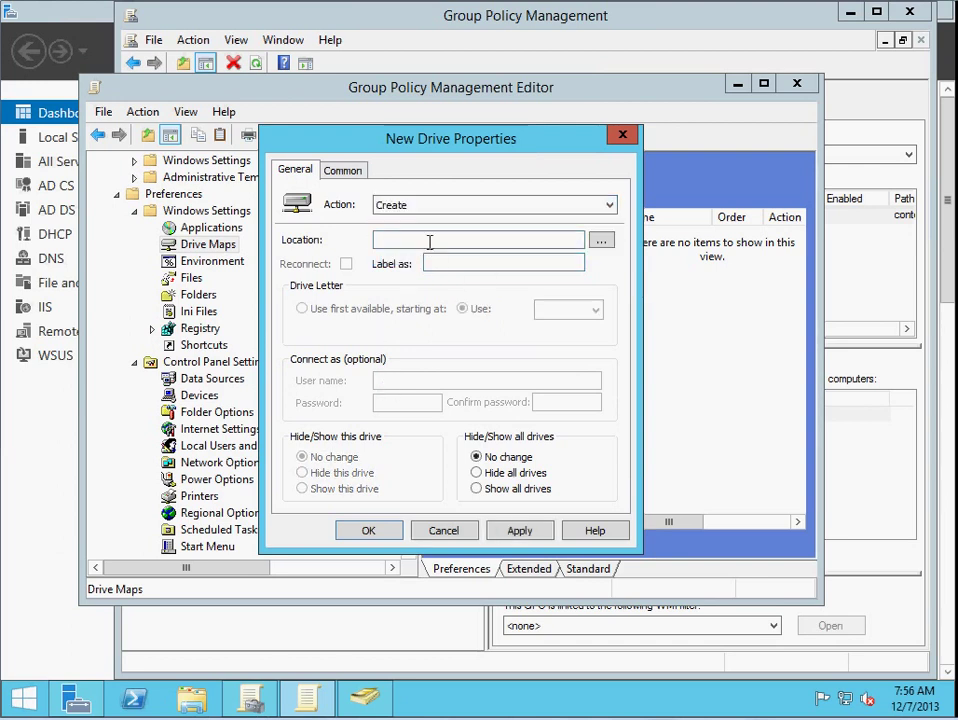
pyautogui.click(429, 242)
pyautogui.rightClick(429, 243)
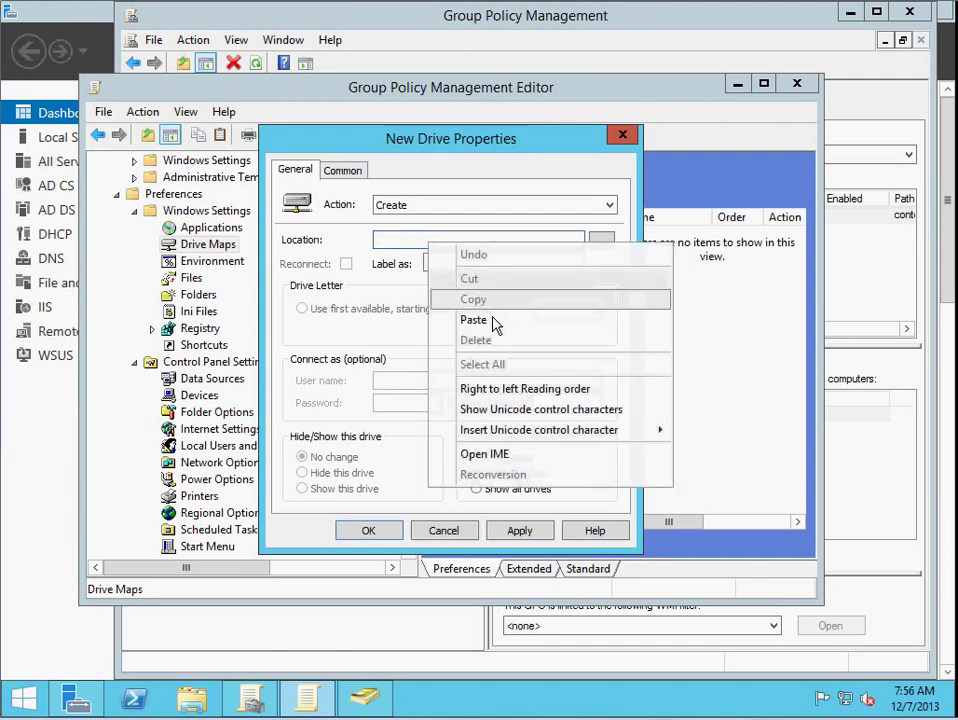
pyautogui.click(474, 320)
pyautogui.click(346, 264)
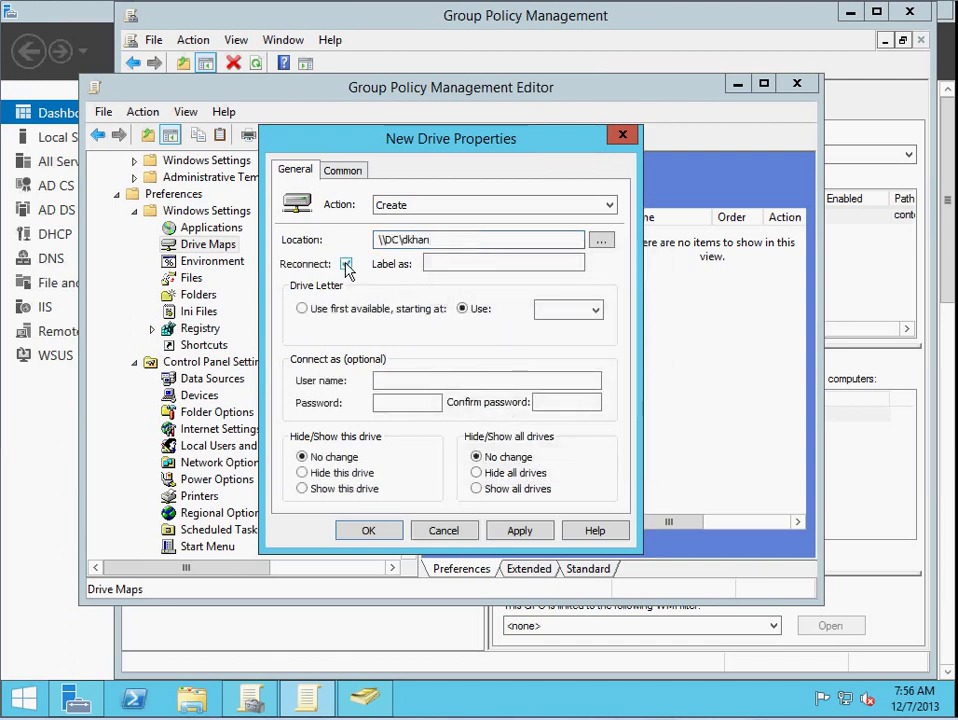
pyautogui.click(438, 263)
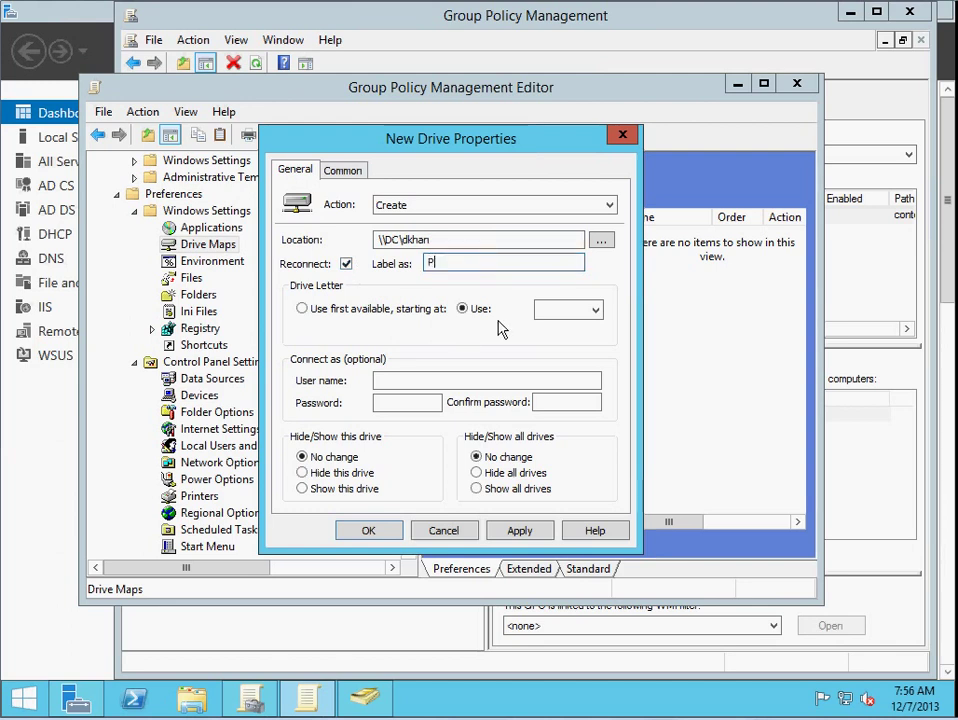
pyautogui.click(568, 320)
pyautogui.moveTo(595, 374); pyautogui.dragTo(597, 442)
pyautogui.click(560, 405)
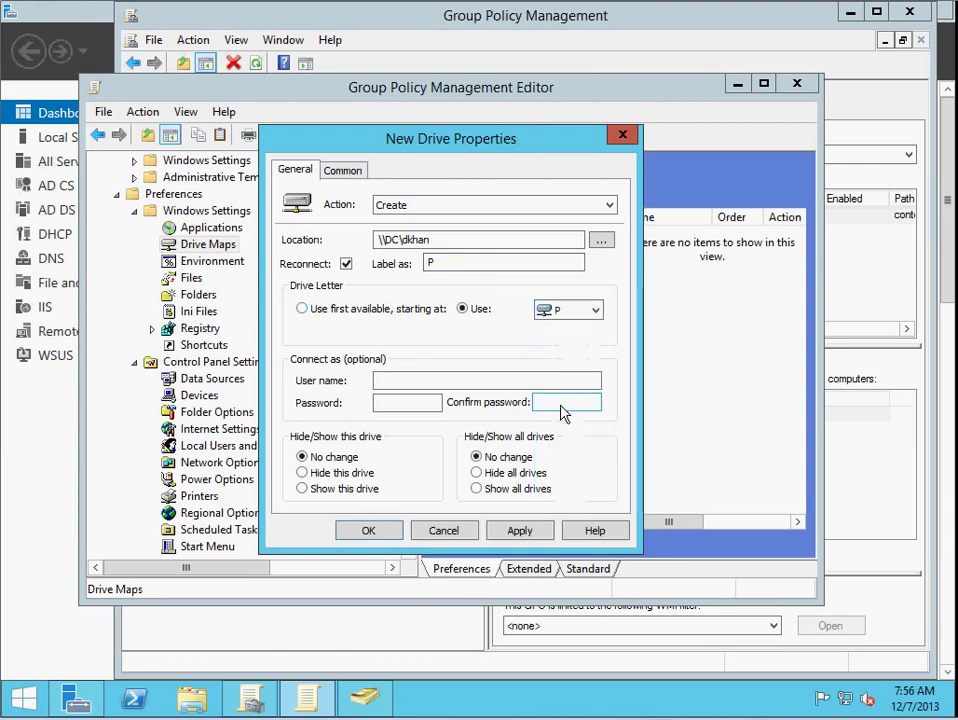
pyautogui.click(516, 535)
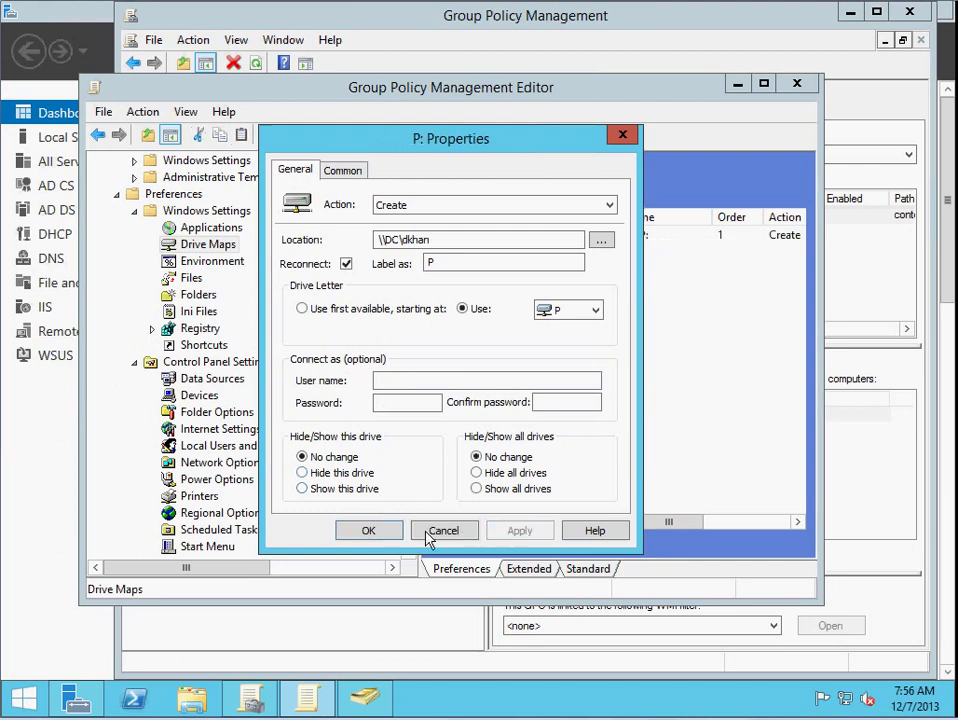
# Confirm the P: mapping with OK, review its Create entry in Drive Maps, and close the editor.
pyautogui.click(368, 531)
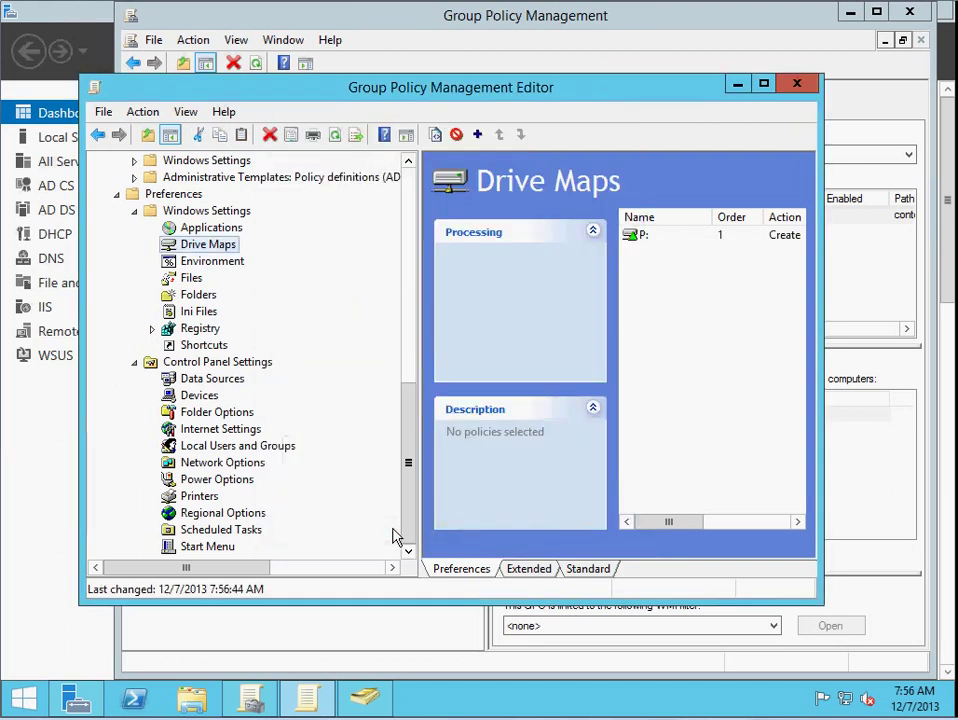
pyautogui.moveTo(654, 524); pyautogui.dragTo(724, 528)
pyautogui.click(670, 528)
pyautogui.click(795, 90)
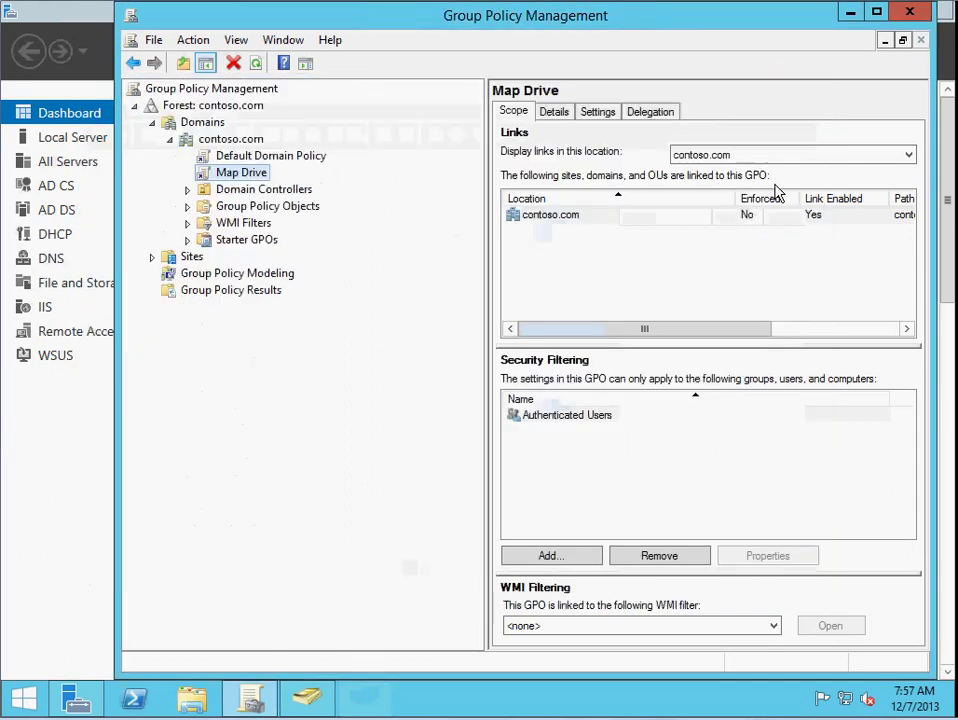
# Replace Authenticated Users with the user's account in Map Drive's security filtering, then refresh and reselect the GPO.
pyautogui.moveTo(597, 20); pyautogui.dragTo(538, 20)
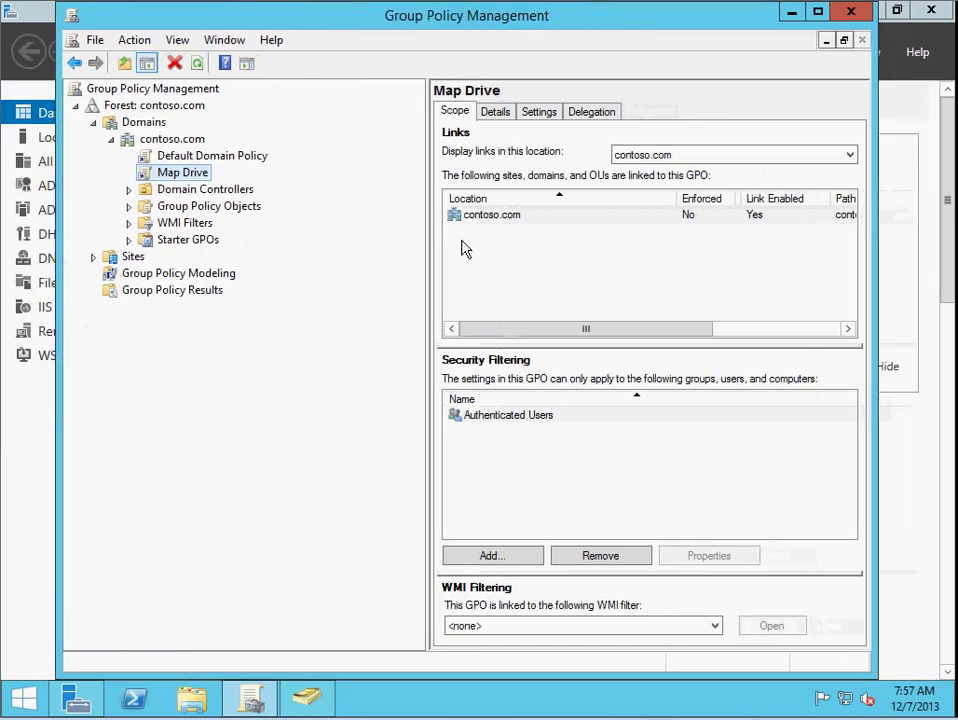
pyautogui.click(485, 420)
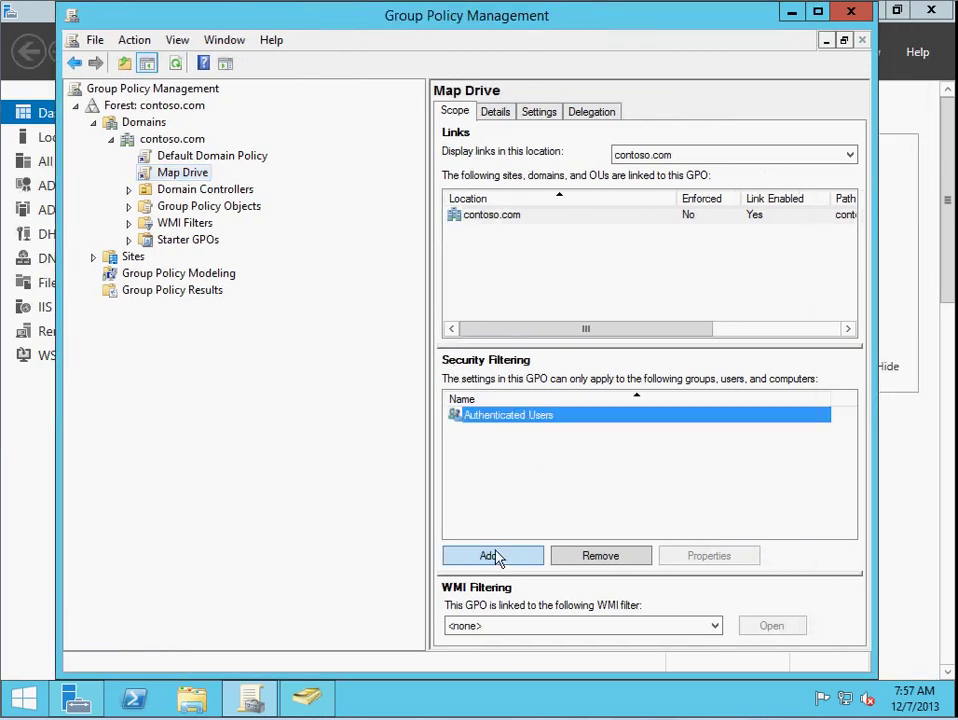
pyautogui.click(600, 557)
pyautogui.click(489, 393)
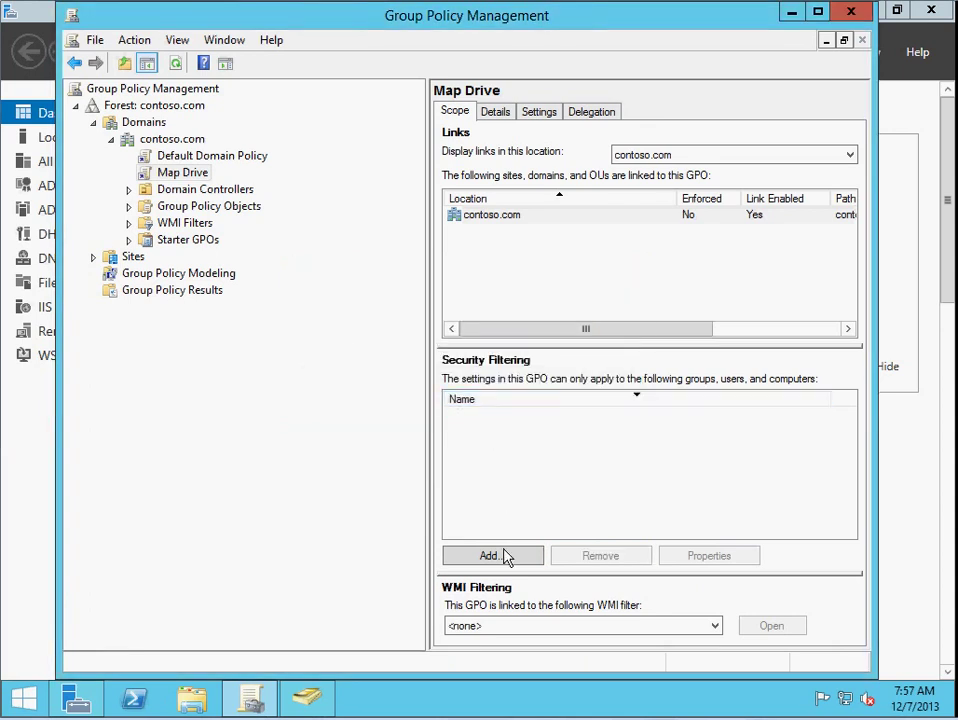
pyautogui.click(507, 555)
pyautogui.write('d')
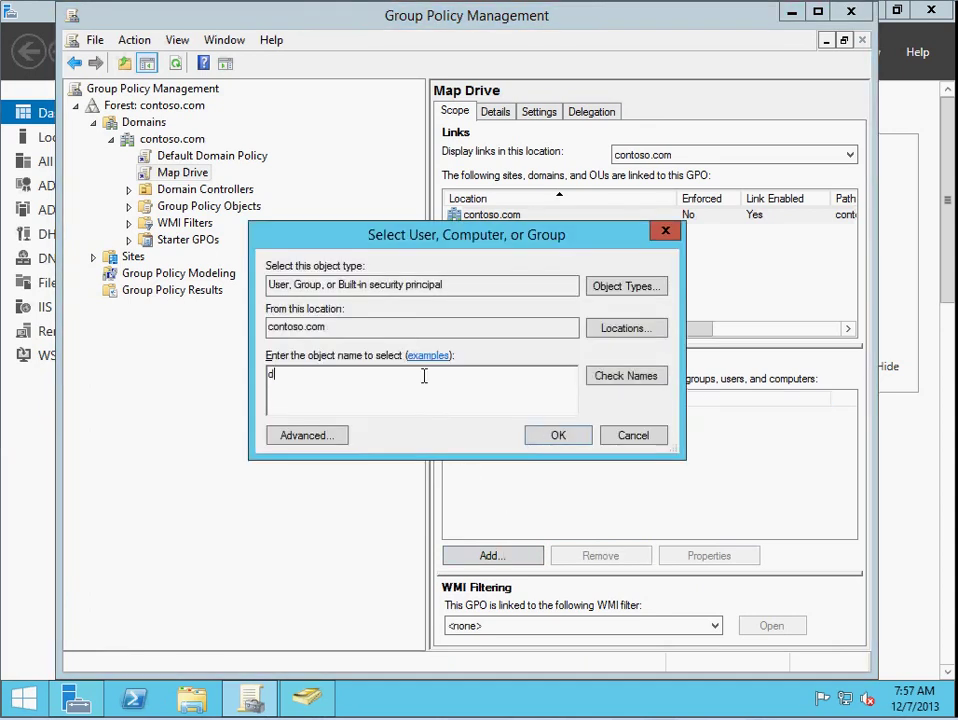
pyautogui.press('Return')
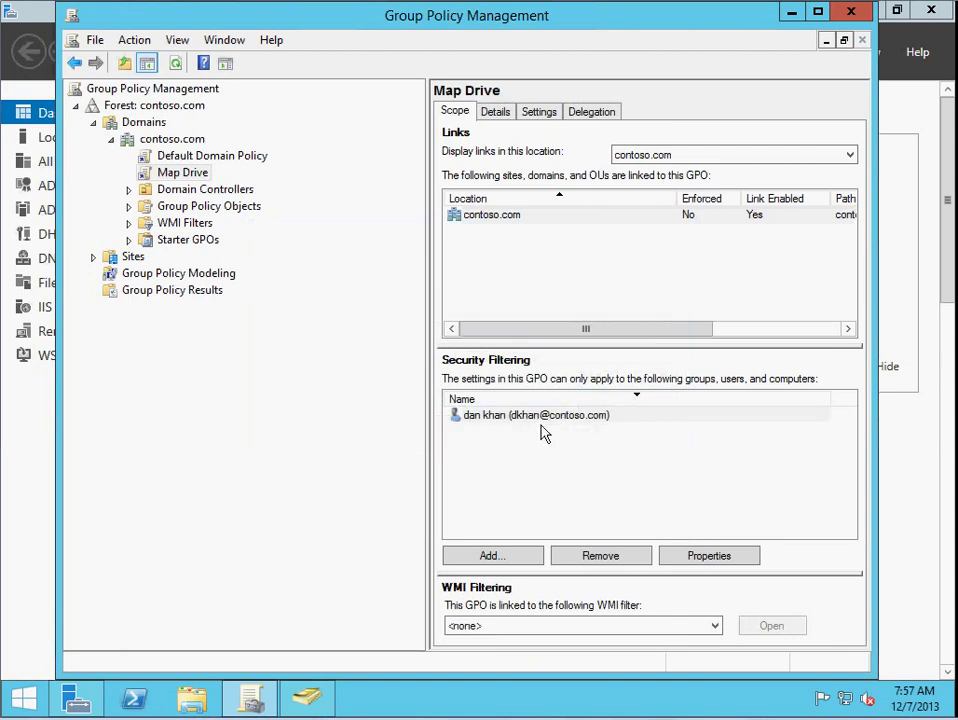
pyautogui.click(176, 64)
pyautogui.click(180, 154)
pyautogui.click(620, 397)
pyautogui.click(594, 114)
pyautogui.click(520, 115)
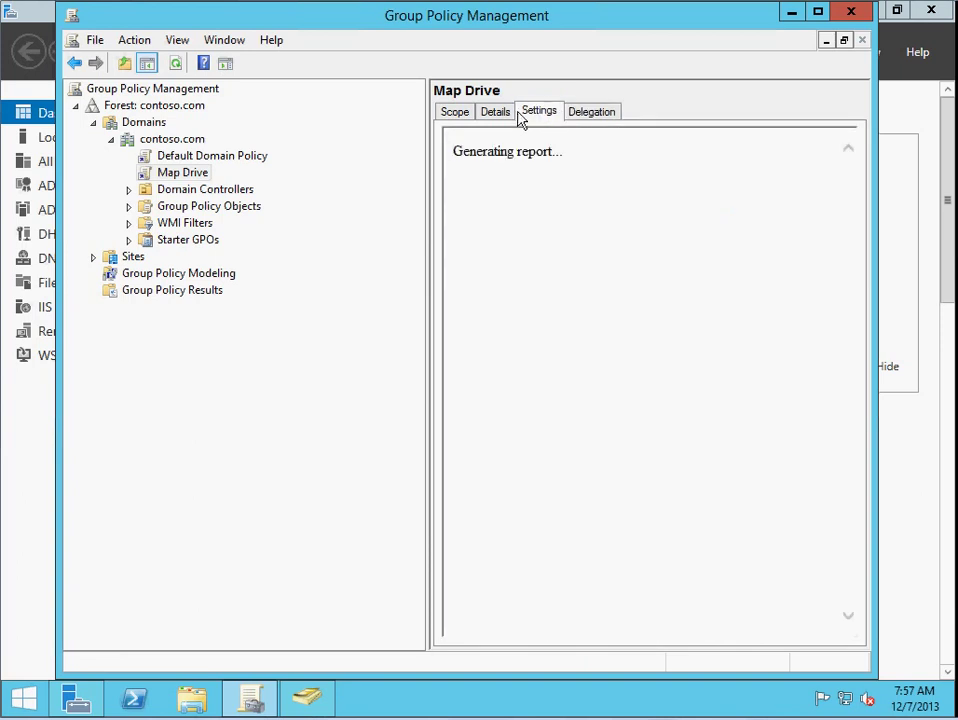
pyautogui.click(496, 111)
pyautogui.click(456, 113)
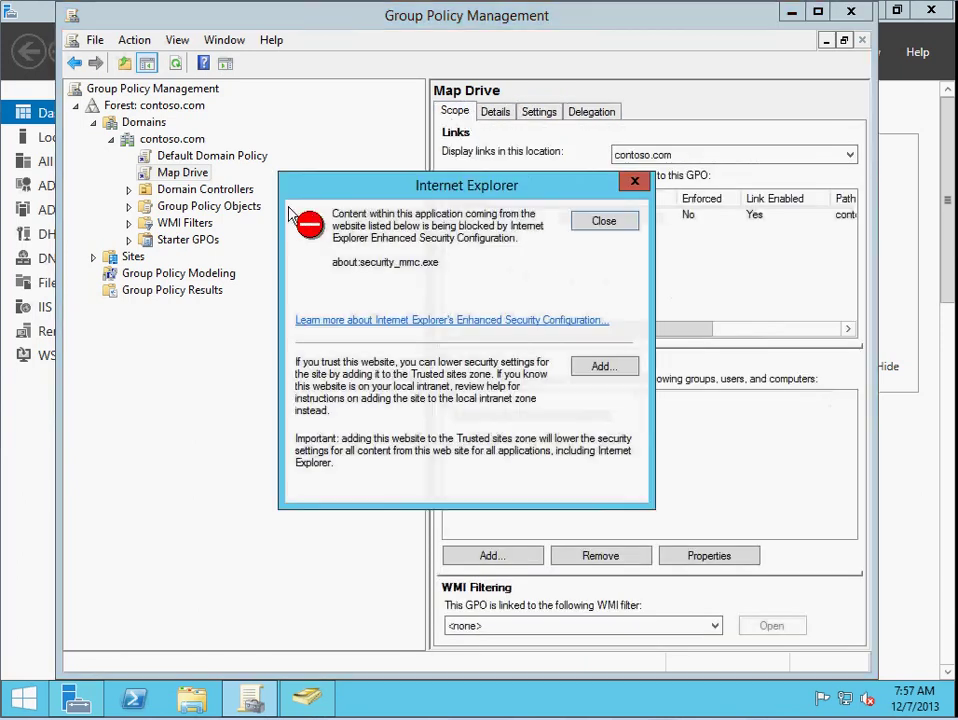
pyautogui.click(634, 181)
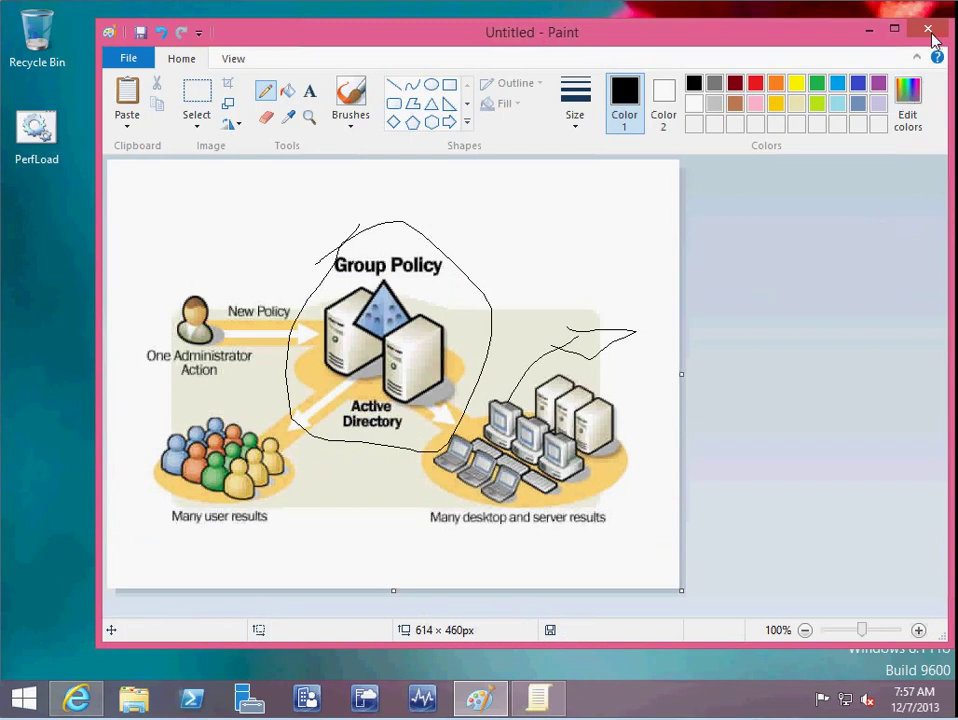
# Close Paint without saving the drawing and close the Local Group Policy Editor.
pyautogui.click(932, 31)
pyautogui.click(558, 347)
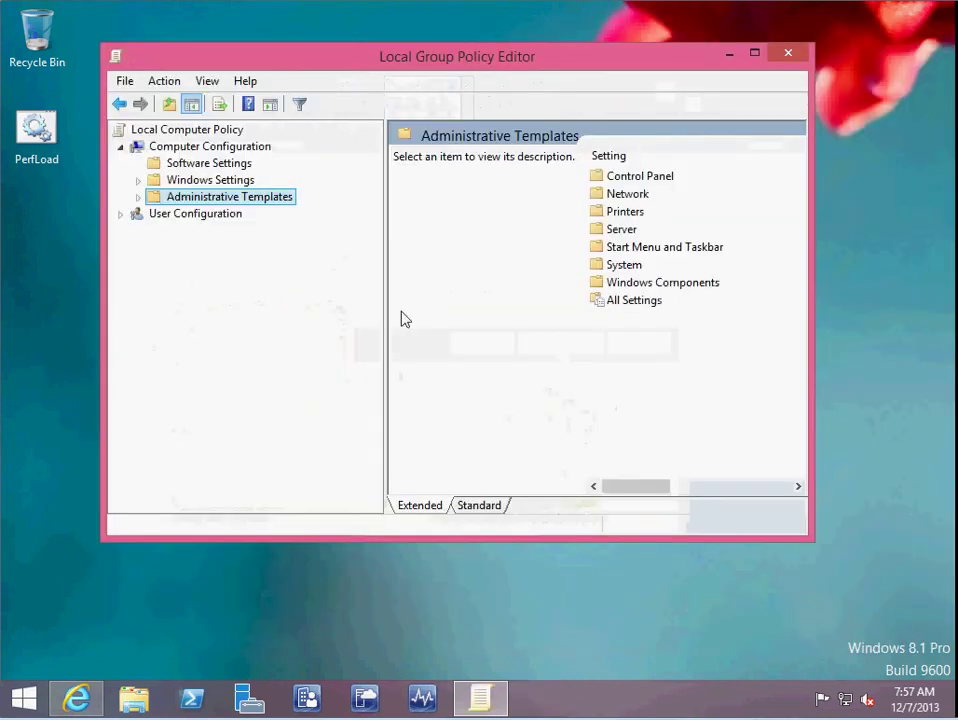
pyautogui.click(789, 56)
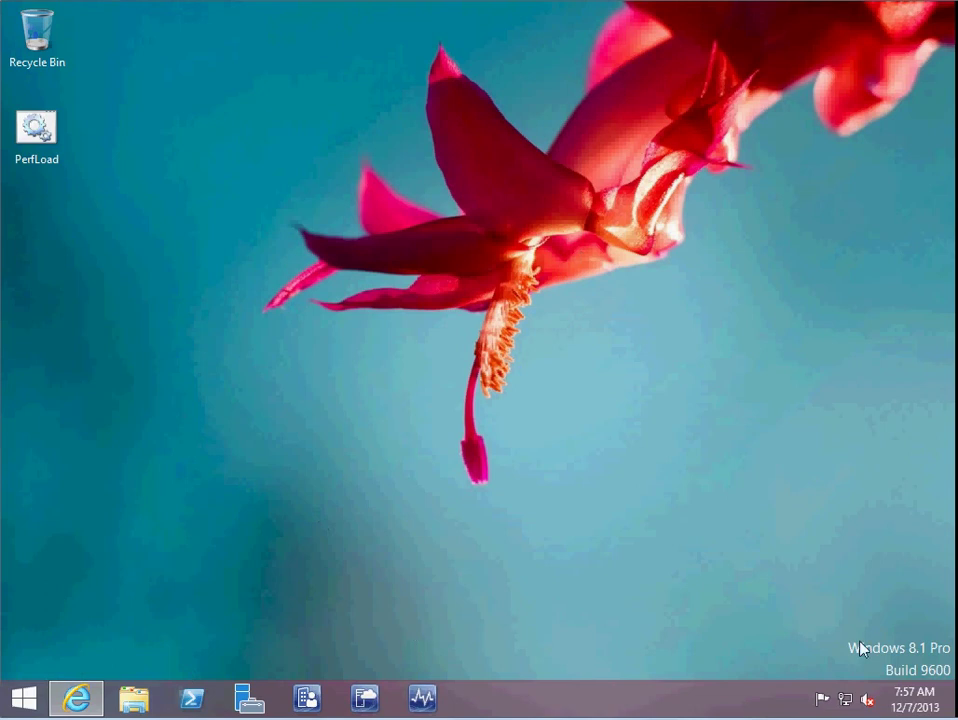
# Sign out through the Win+X menu and dismiss the logon password notice.
pyautogui.moveTo(954, 716)
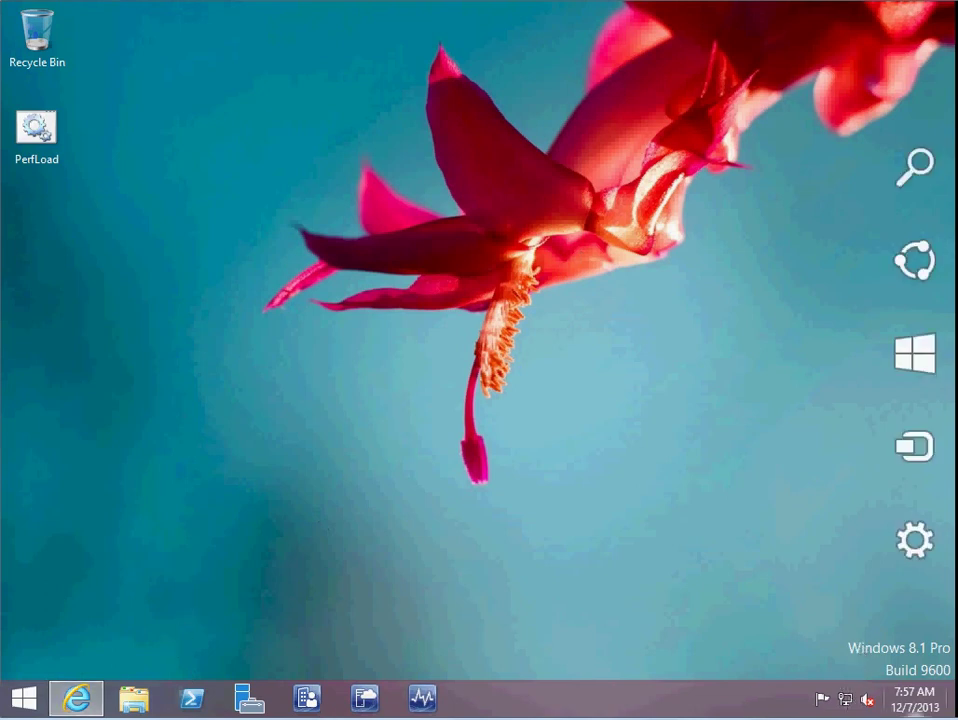
pyautogui.press('super+x')
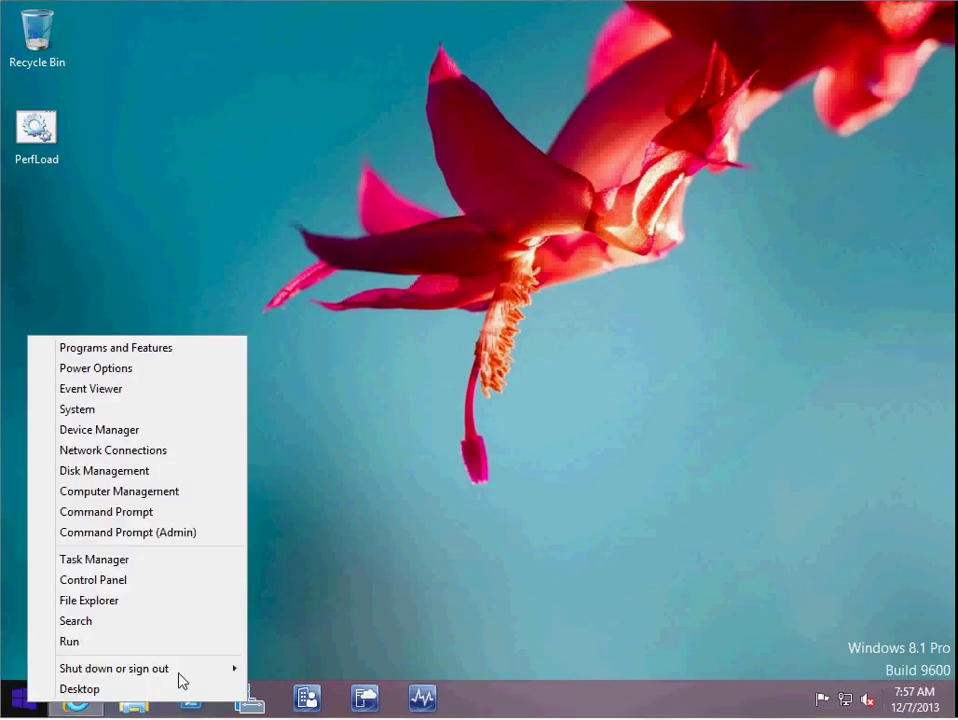
pyautogui.moveTo(182, 681)
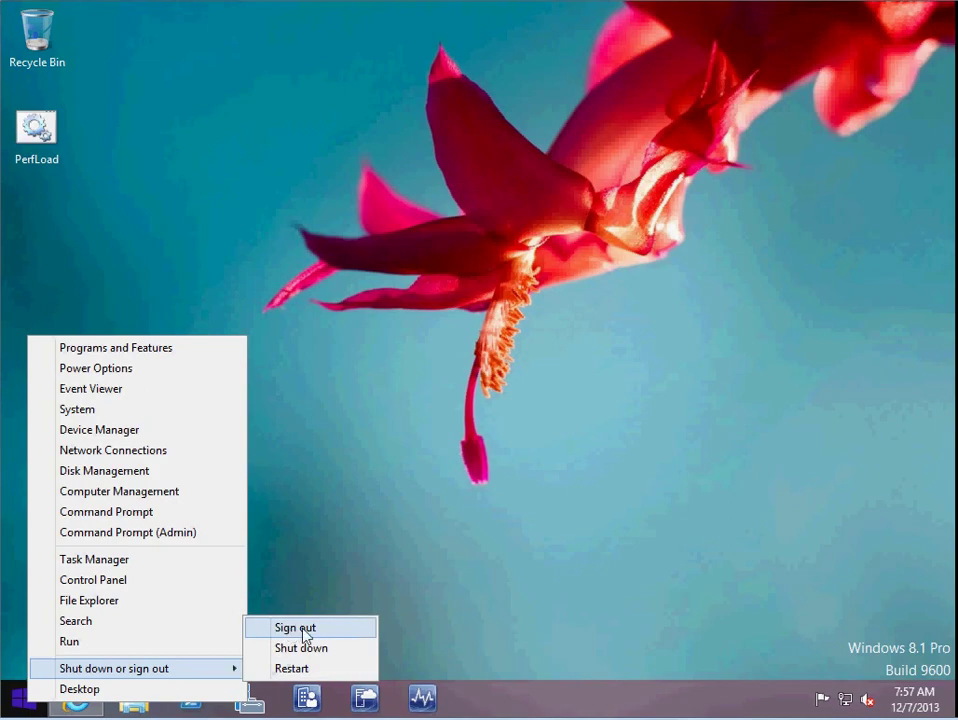
pyautogui.click(295, 628)
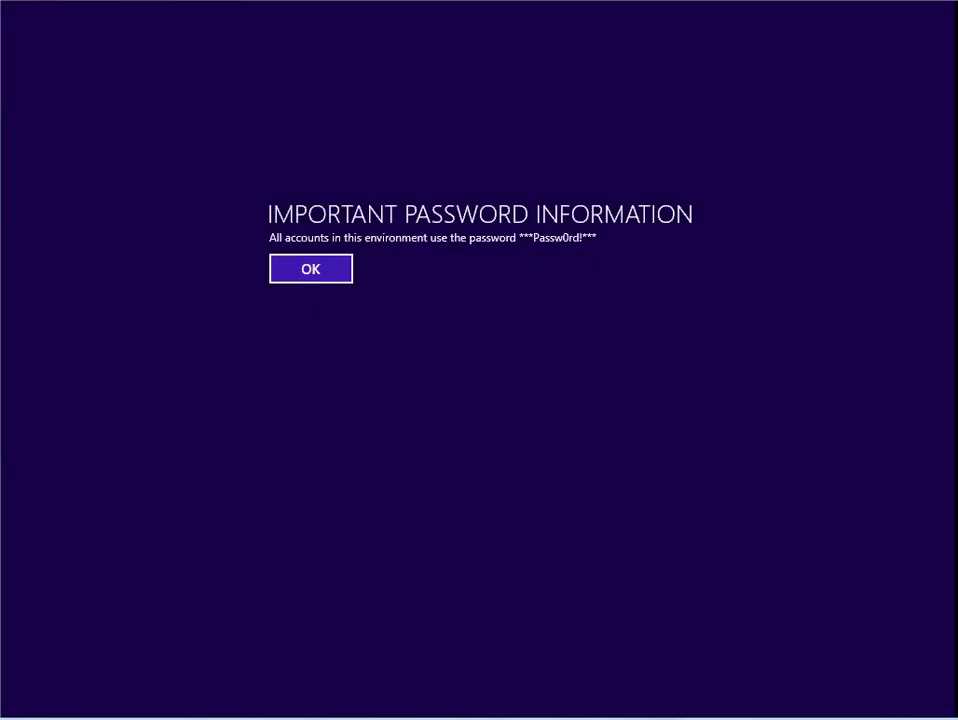
pyautogui.click(329, 279)
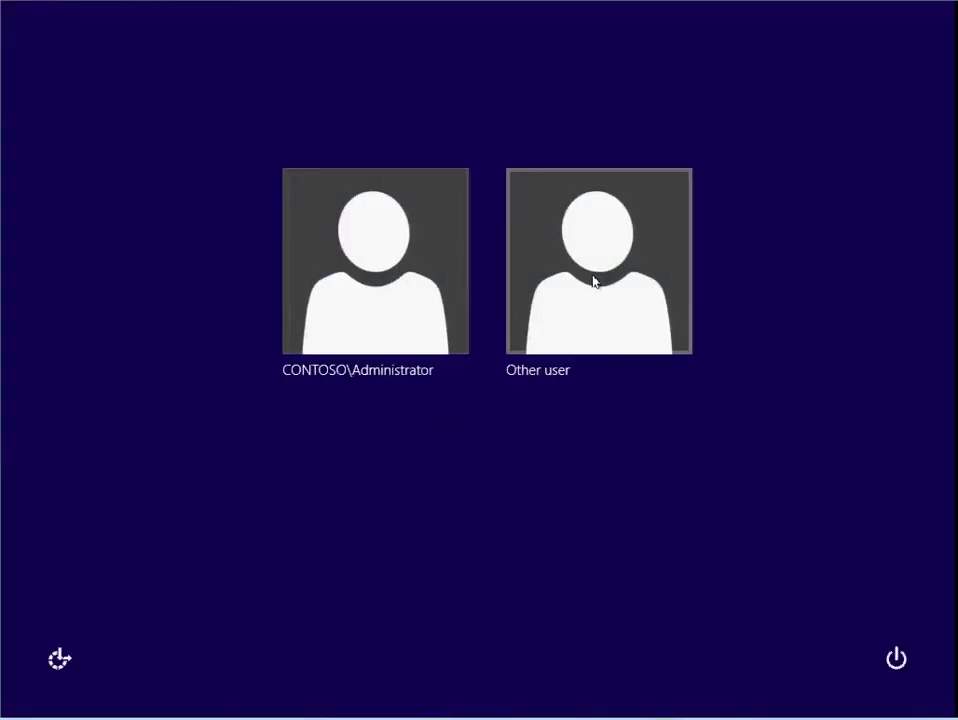
# Sign in through Other user with the CONTOSO domain user's account name and password.
pyautogui.click(593, 279)
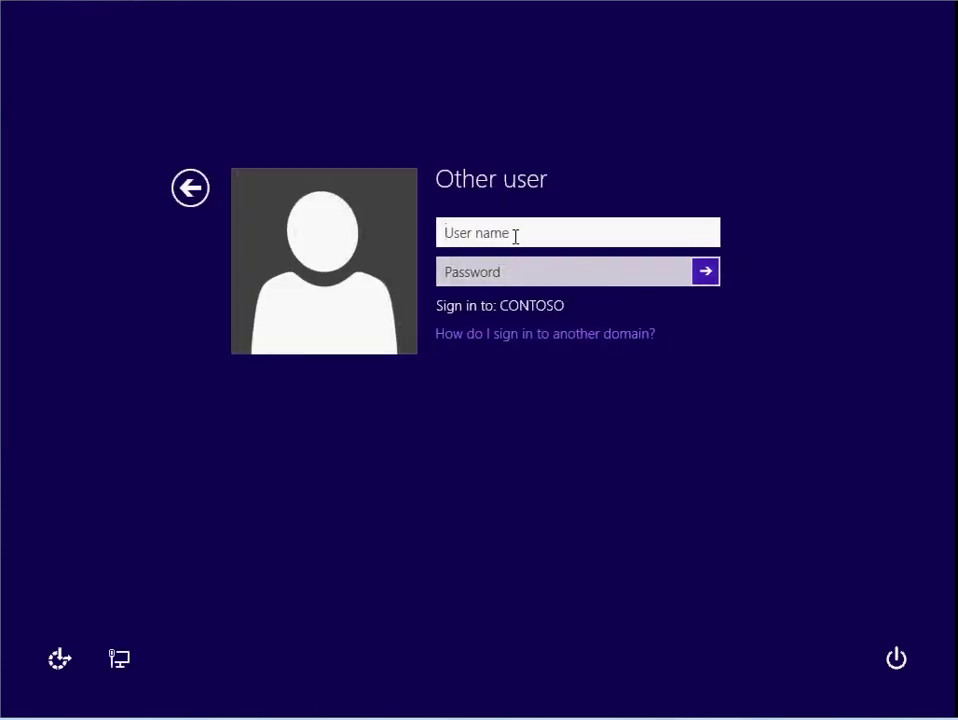
pyautogui.write('dhai')
pyautogui.press('BackSpace')
pyautogui.press('Tab')
pyautogui.write('••')
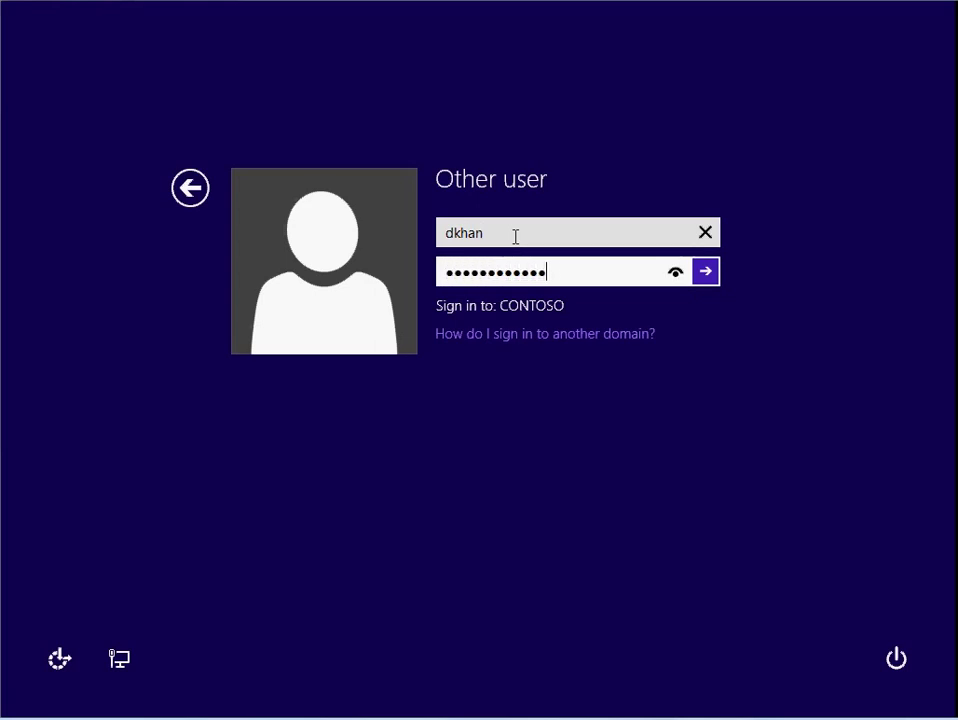
pyautogui.press('Return')
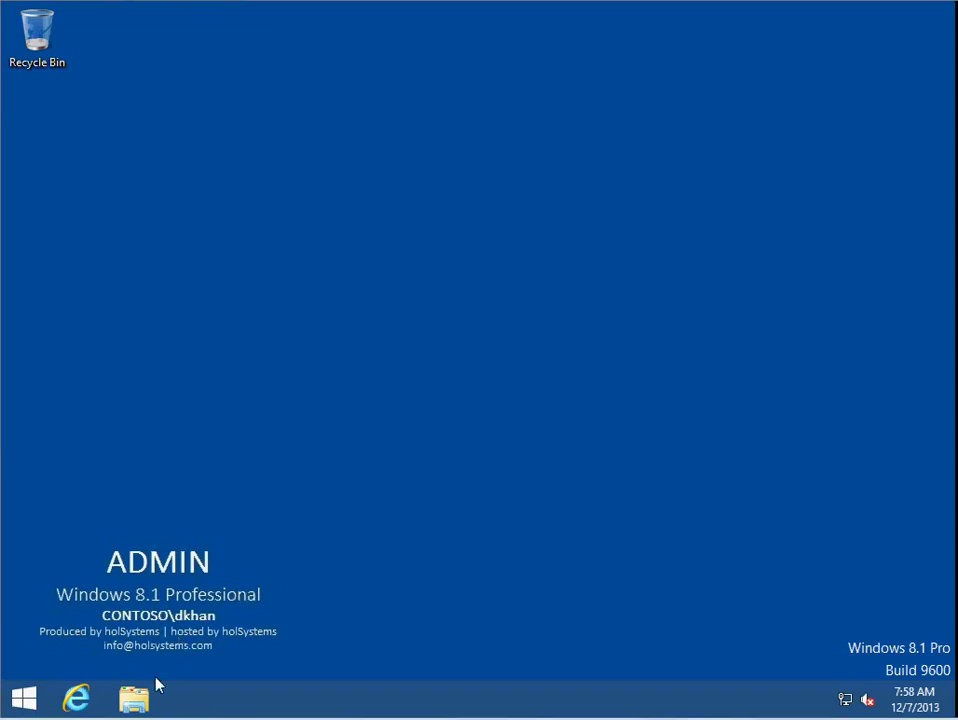
# Open This PC in File Explorer and check the P: network drive: 50.2 GB free of 59.9 GB.
pyautogui.click(133, 700)
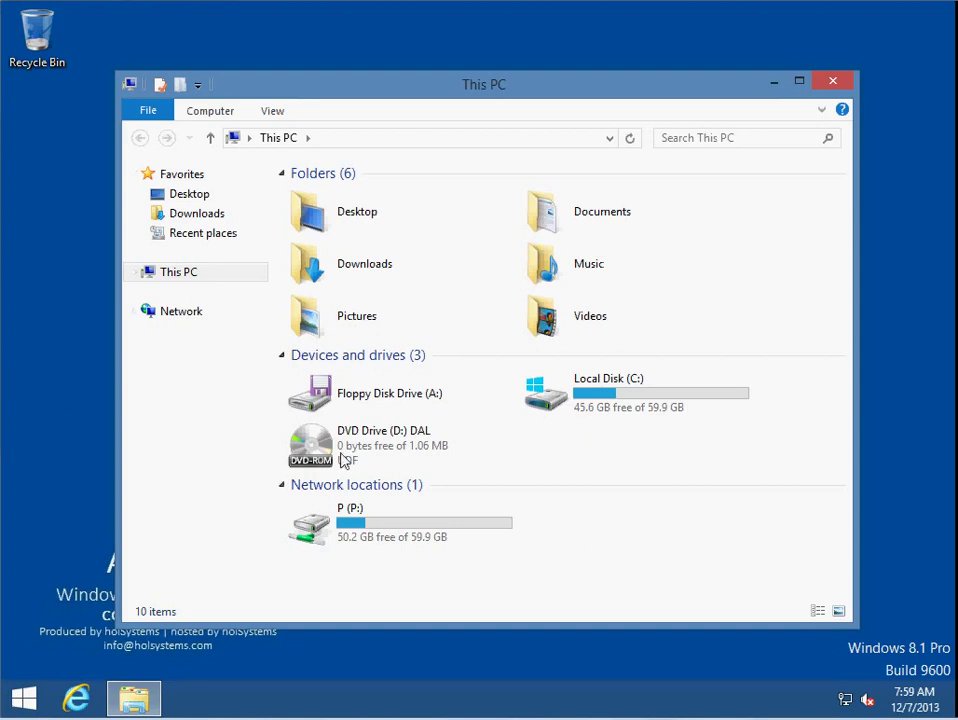
pyautogui.moveTo(380, 528)
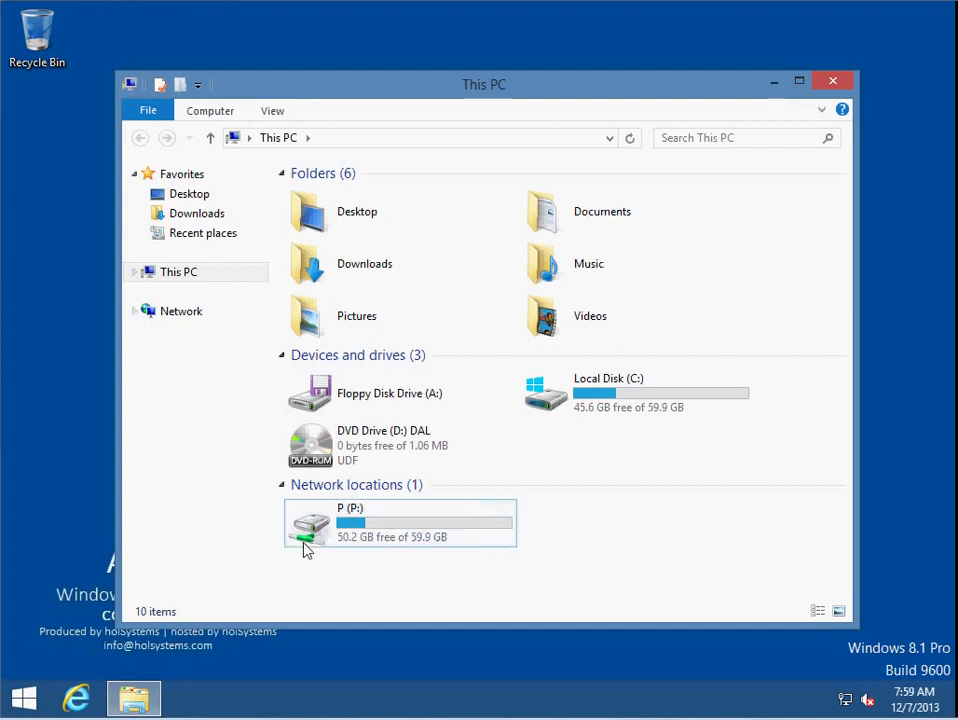
pyautogui.moveTo(305, 548)
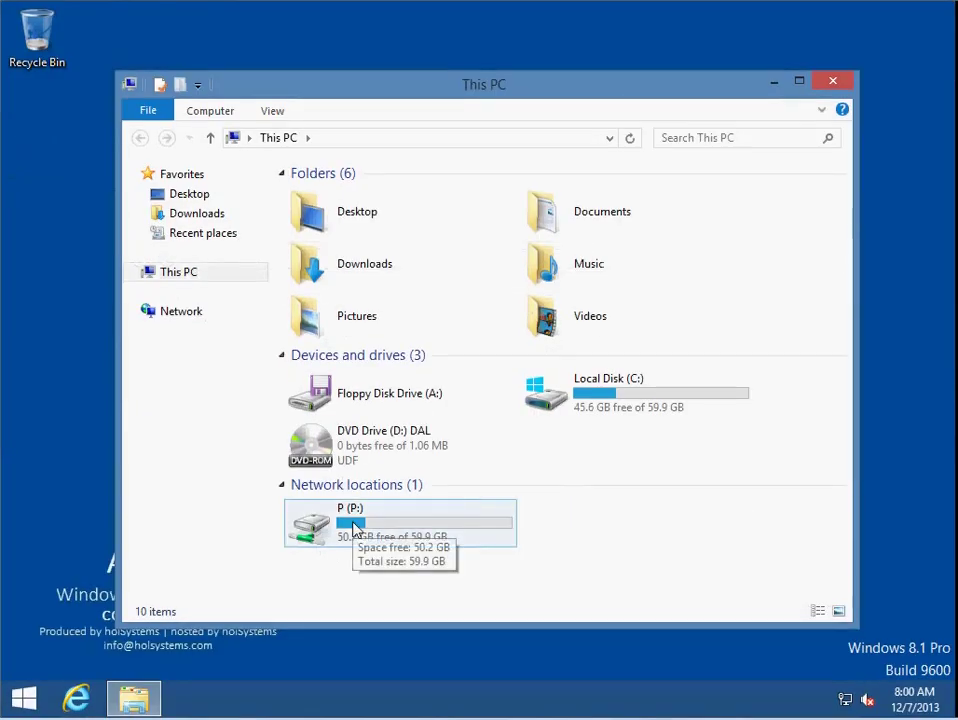
# Disconnect the mapped P: network drive from This PC.
pyautogui.rightClick(352, 522)
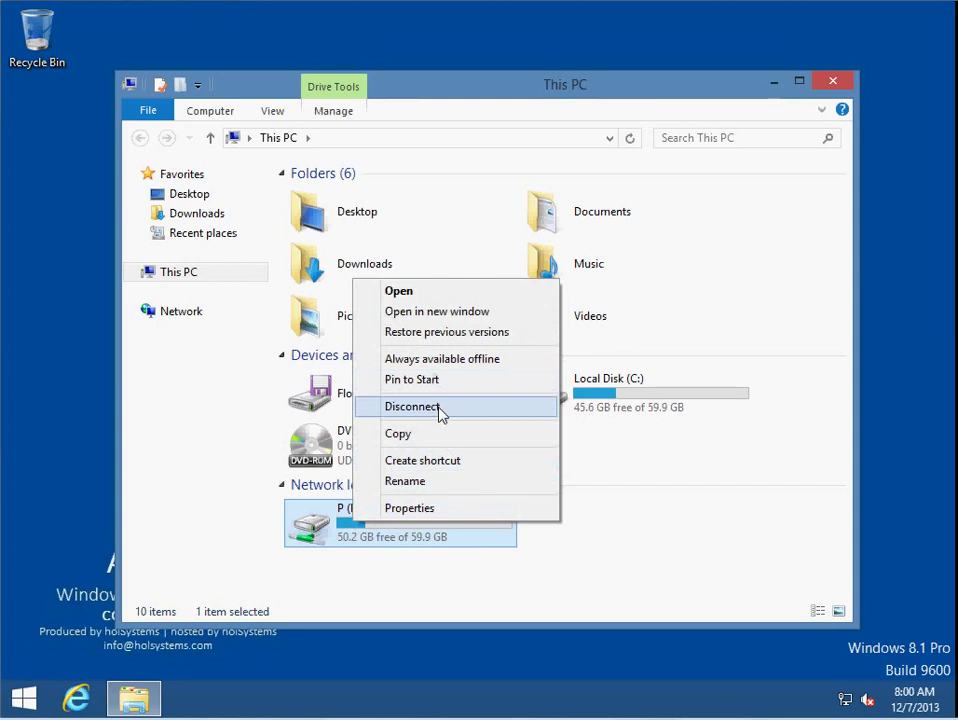
pyautogui.click(444, 410)
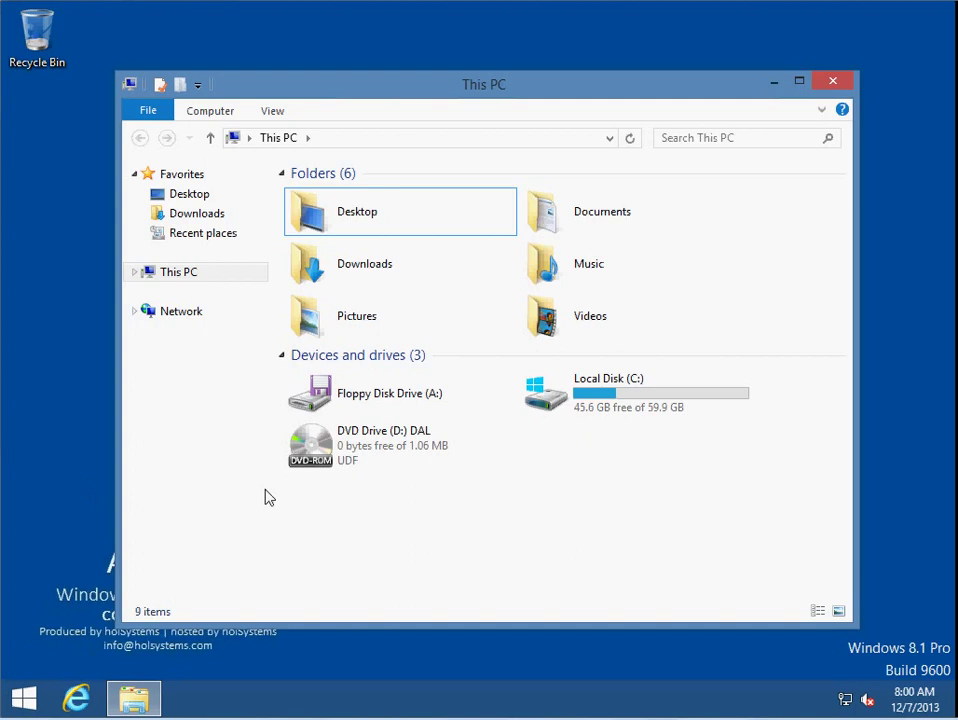
# Launch Command Prompt (Admin) from the Start menu and approve it with the administrator account's password.
pyautogui.rightClick(24, 698)
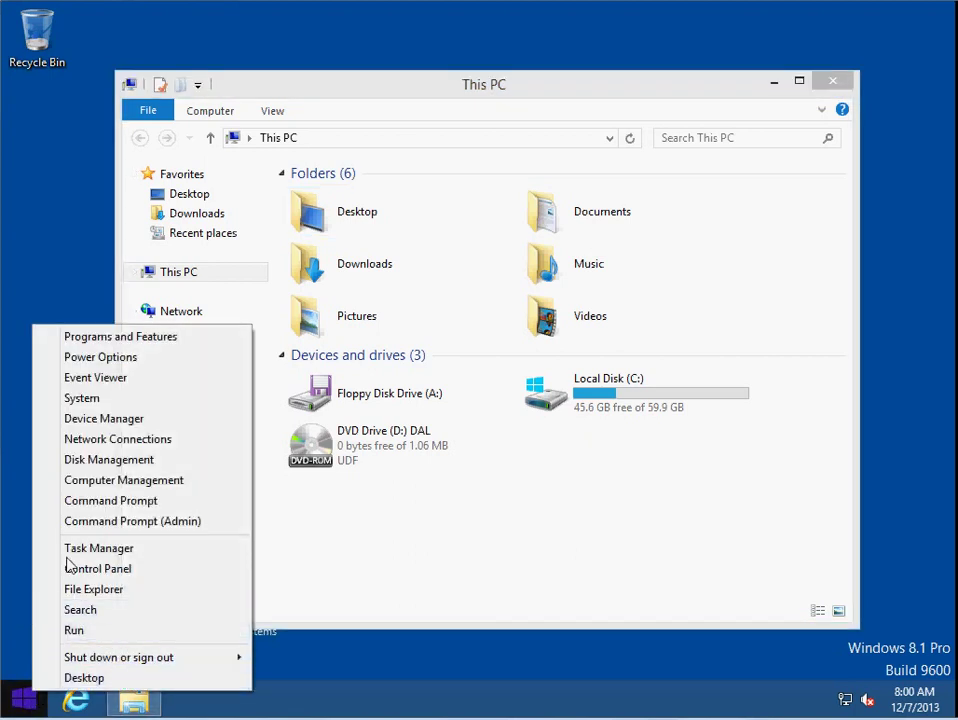
pyautogui.click(327, 684)
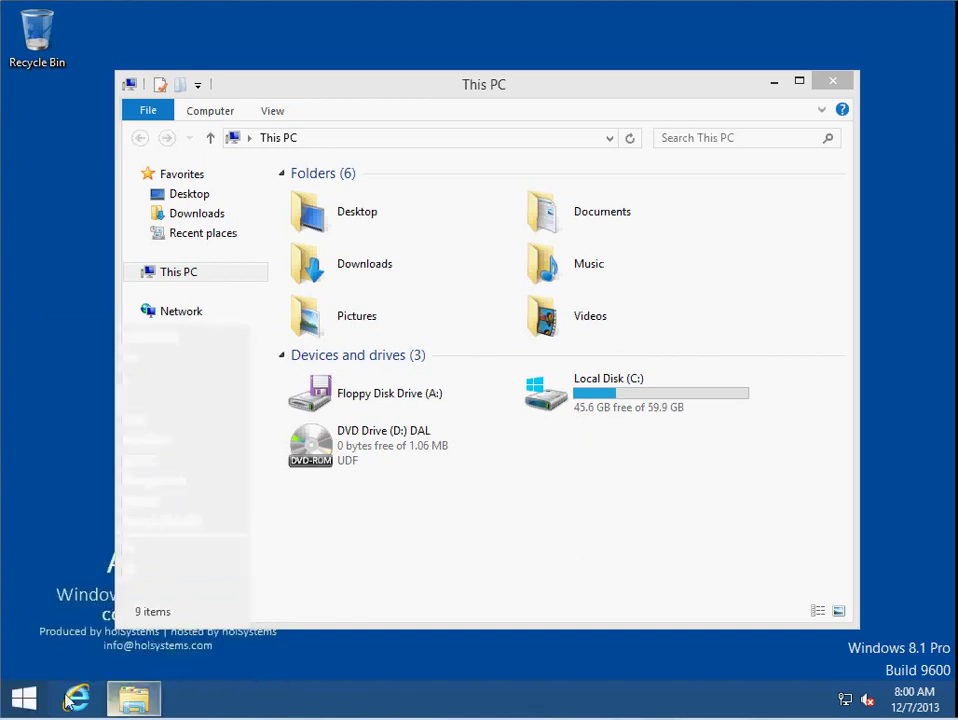
pyautogui.rightClick(24, 698)
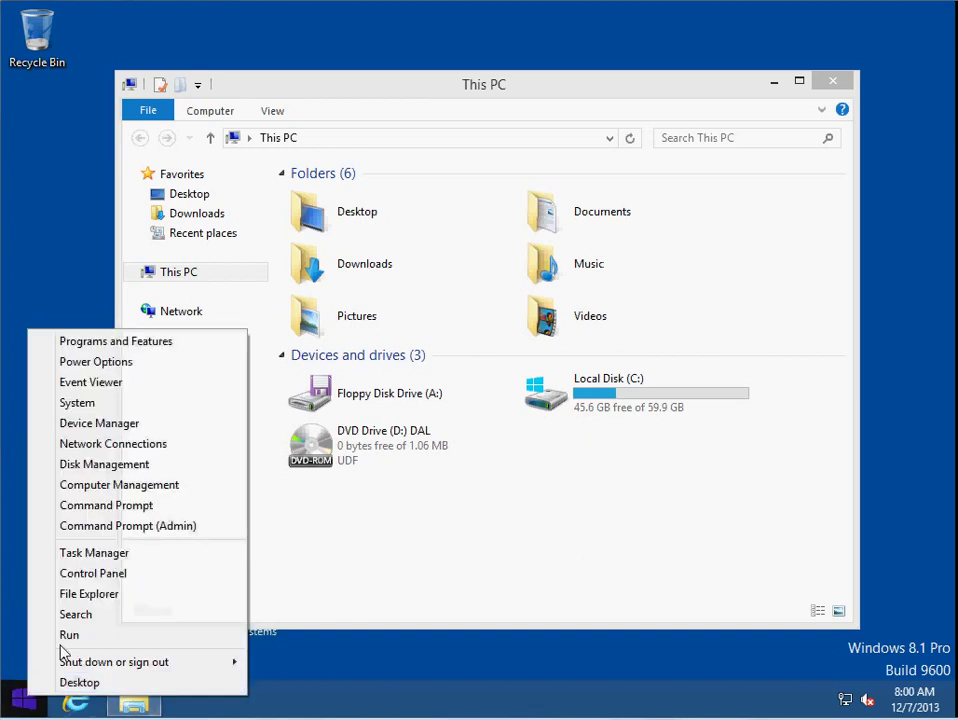
pyautogui.click(93, 527)
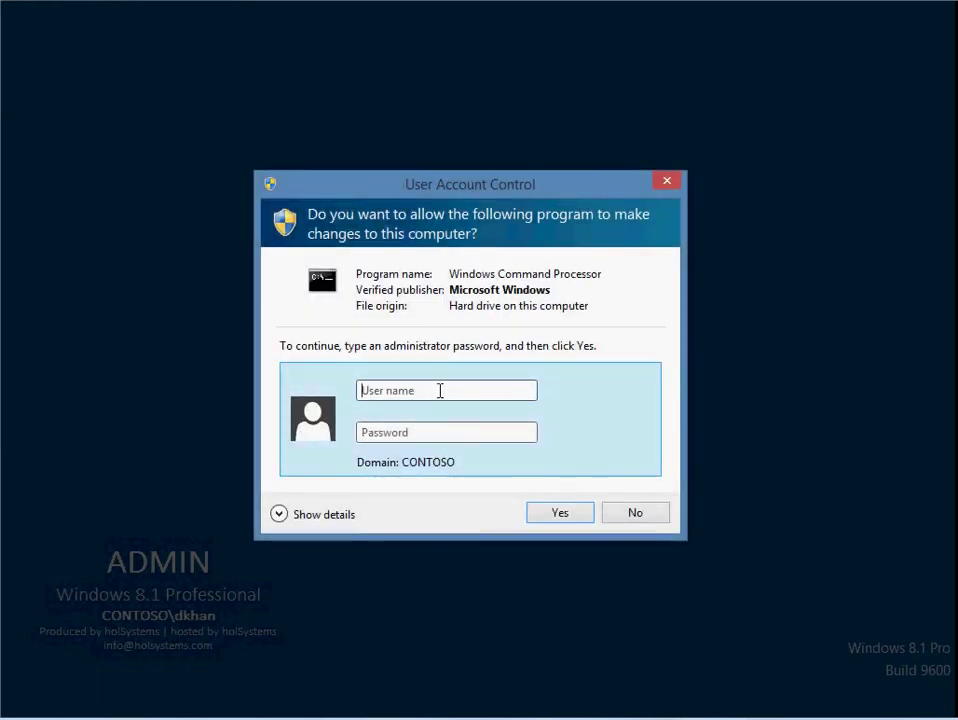
pyautogui.write('administrator')
pyautogui.press('Tab')
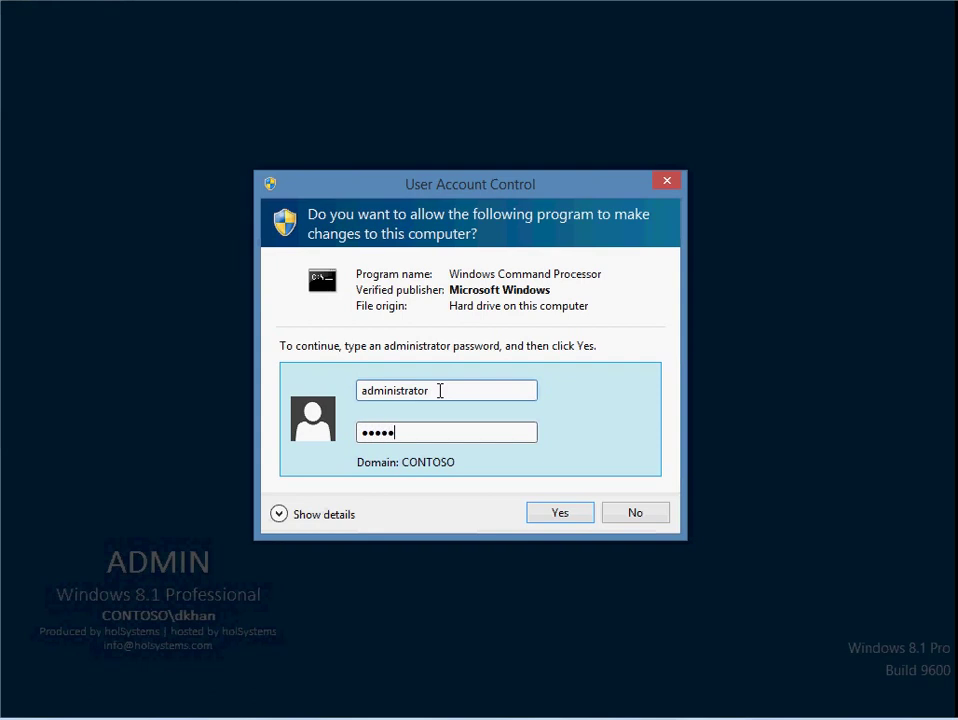
pyautogui.press('Return')
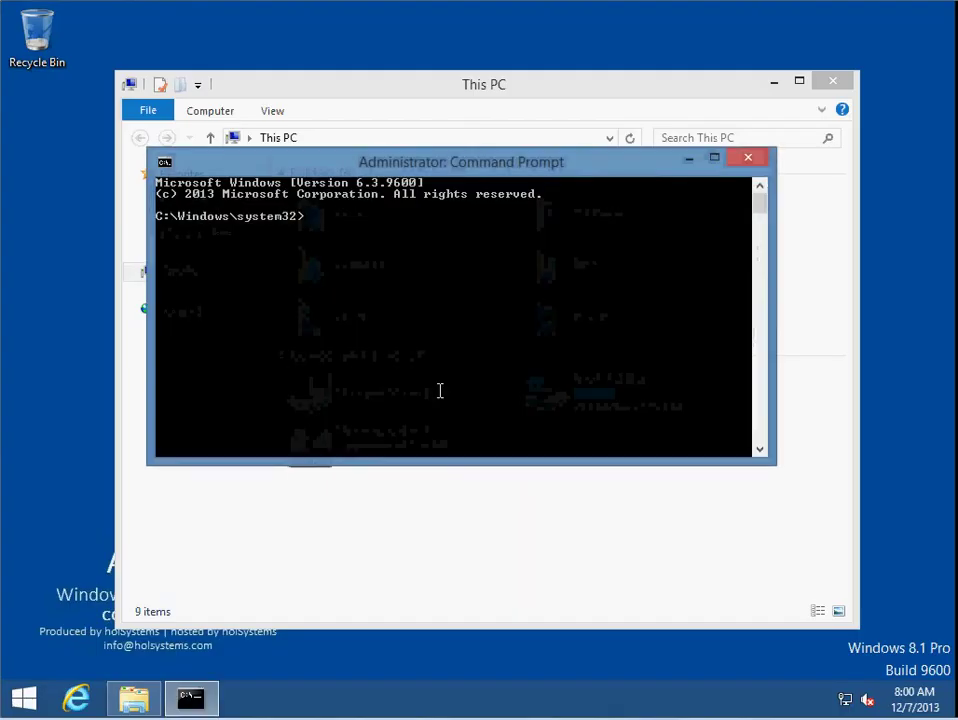
# Run gpupdate /force in the Administrator Command Prompt to refresh group policy.
pyautogui.write('gp')
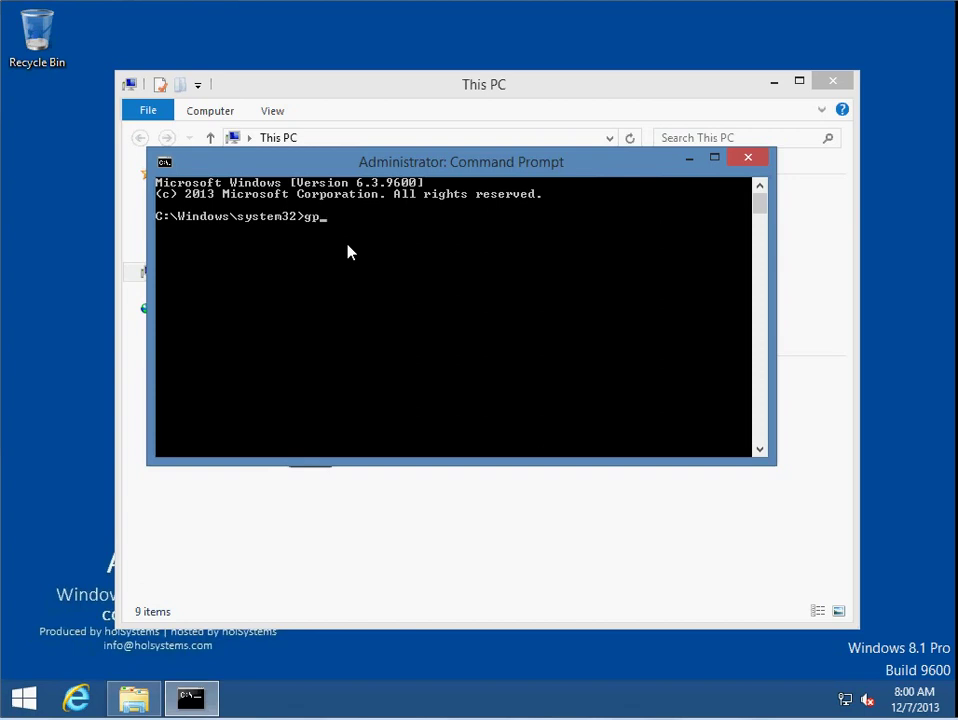
pyautogui.write('update /force')
pyautogui.moveTo(327, 160); pyautogui.dragTo(230, 65)
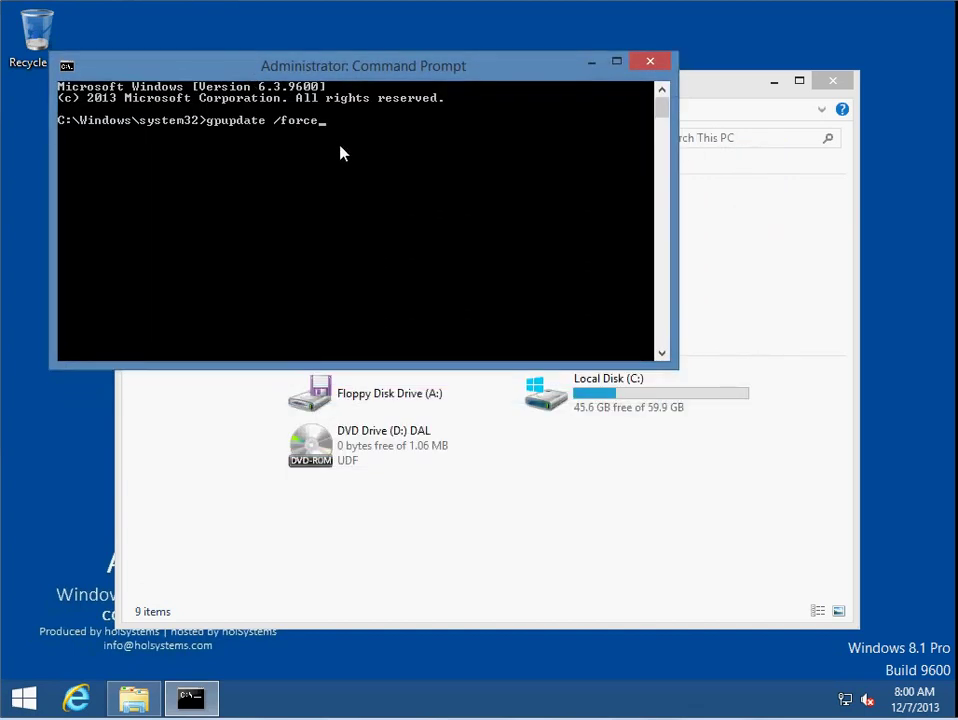
pyautogui.press('Return')
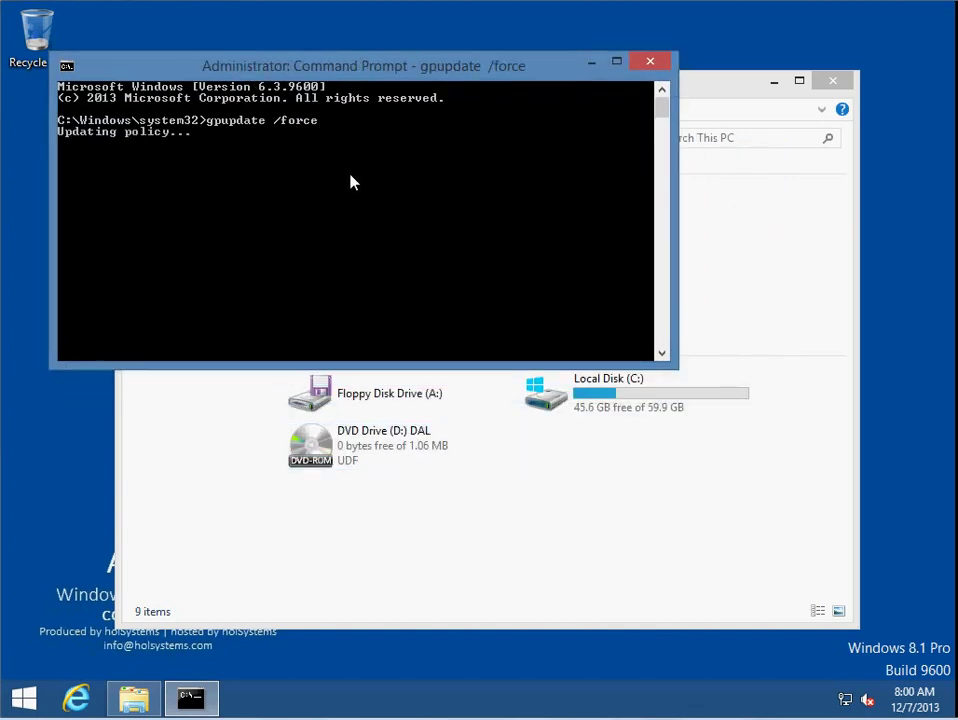